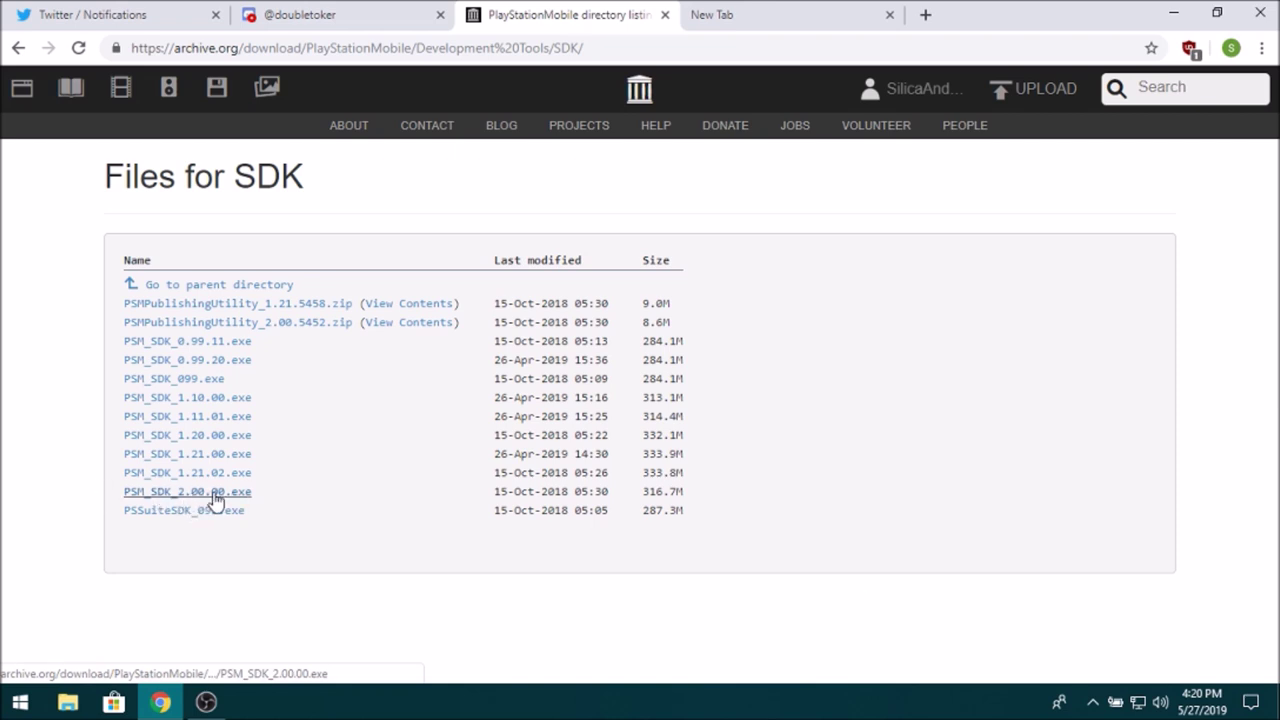
Bring the PSM SDK installers, 0.99.11 to 2.00.00, into view in the Files for SDK listing
left_click_drag(185, 503, 100, 497)
Download PSM_SDK_2.00.00.exe from the listing and switch to a fresh browser tab
left_click(389, 498)
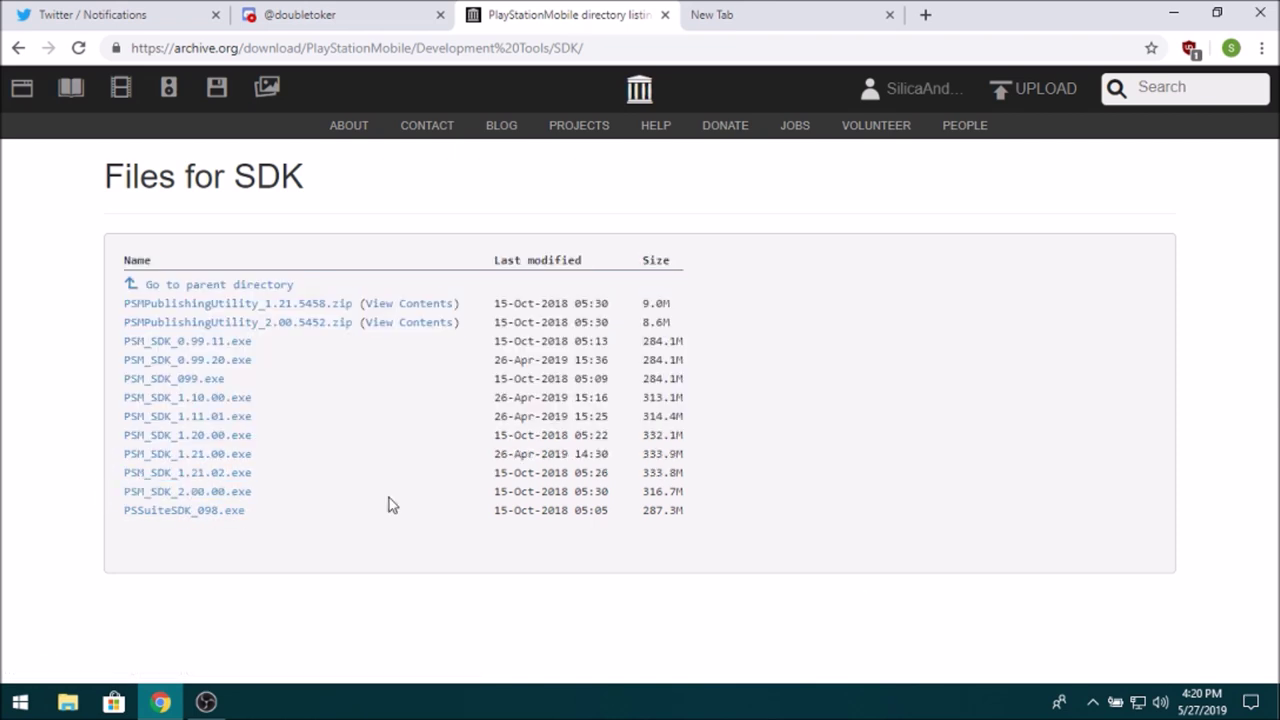
left_click(215, 494)
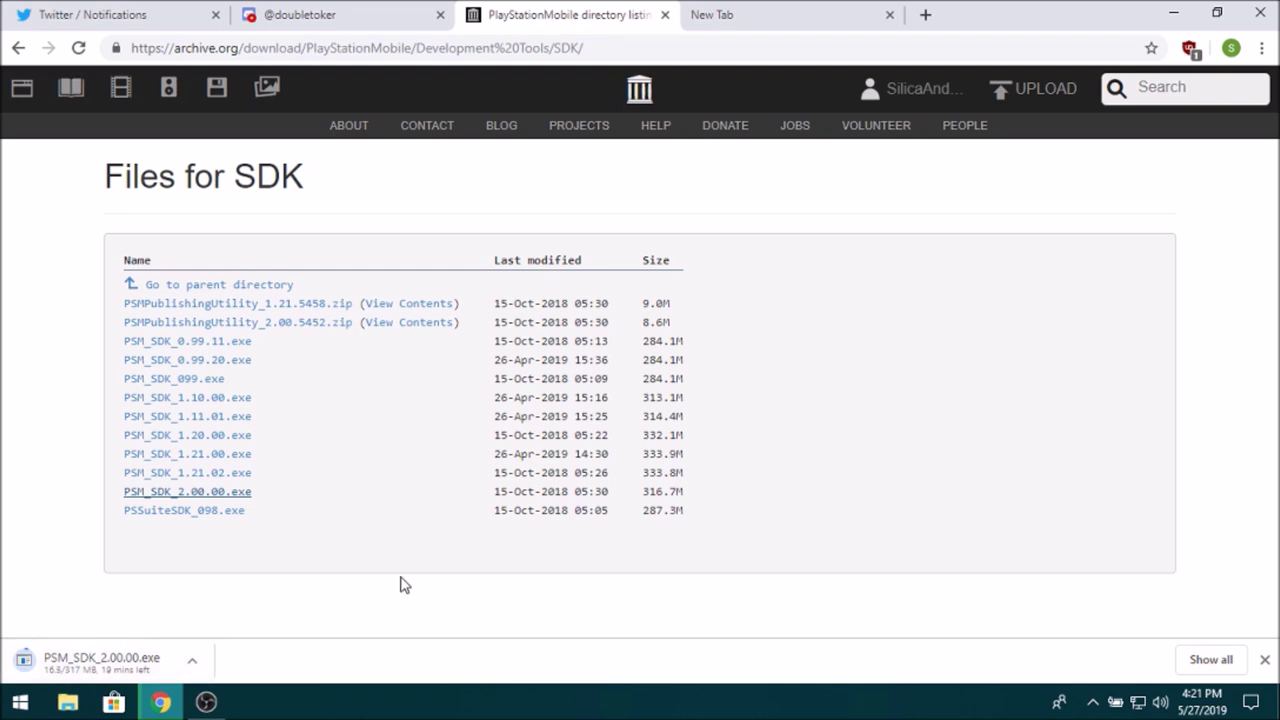
left_click(740, 15)
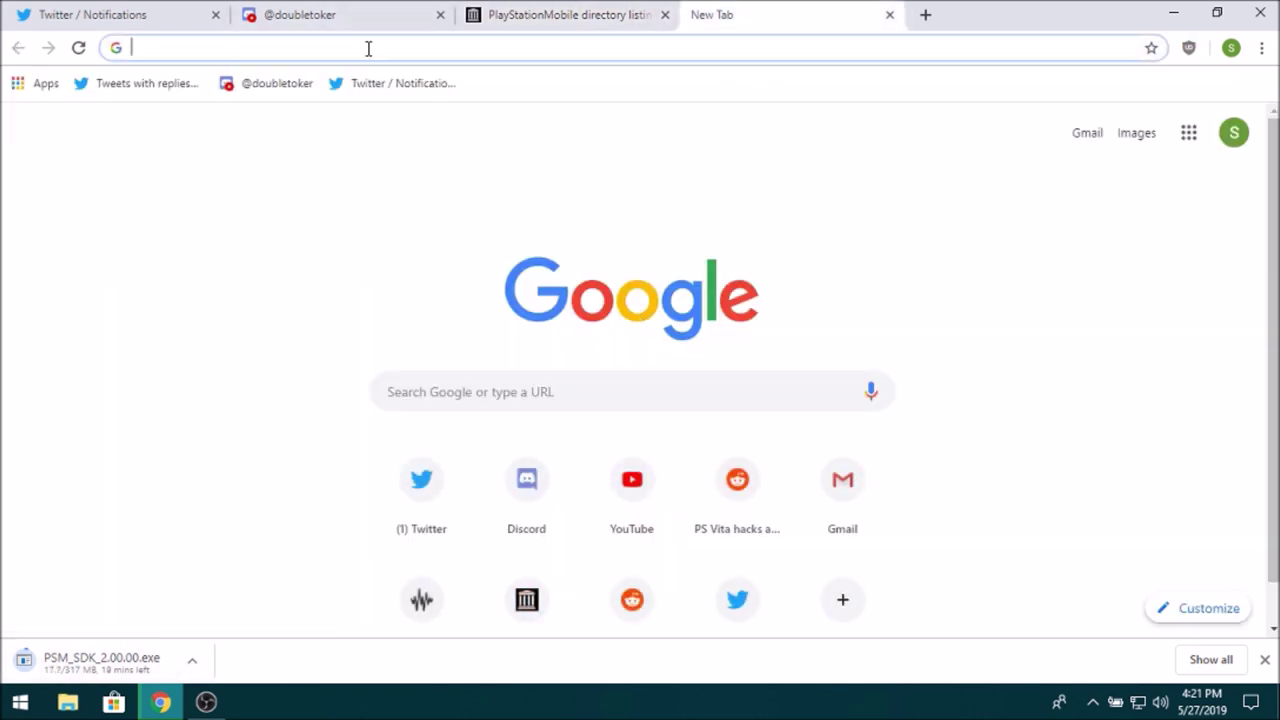
Go to the FuckPSSE repository on Bitbucket
type("bit")
key("Right")
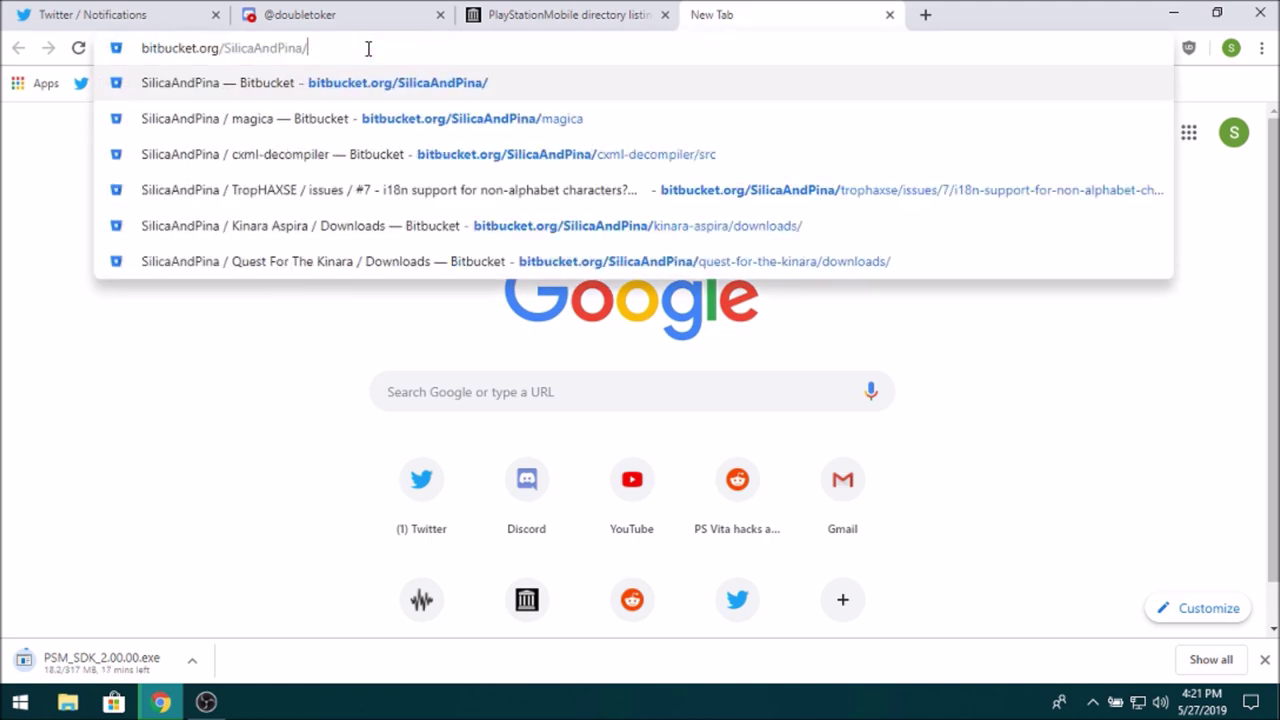
type("FuckPSSE")
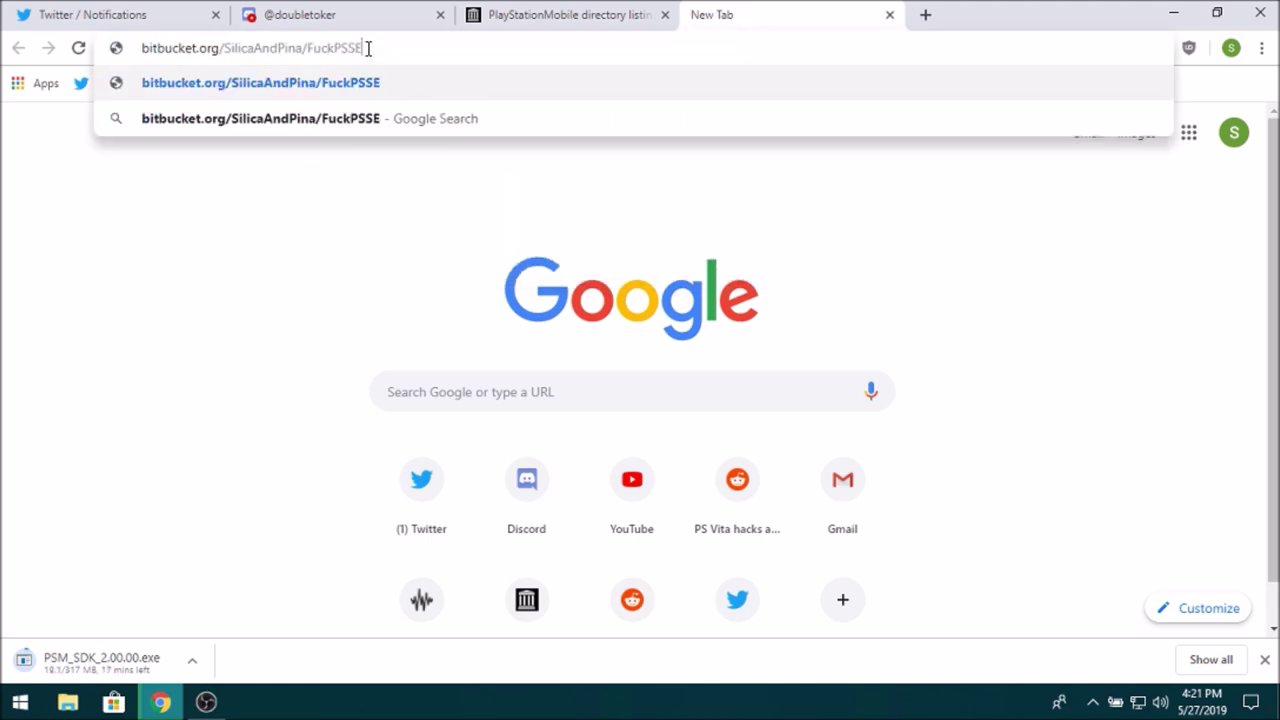
key("Return")
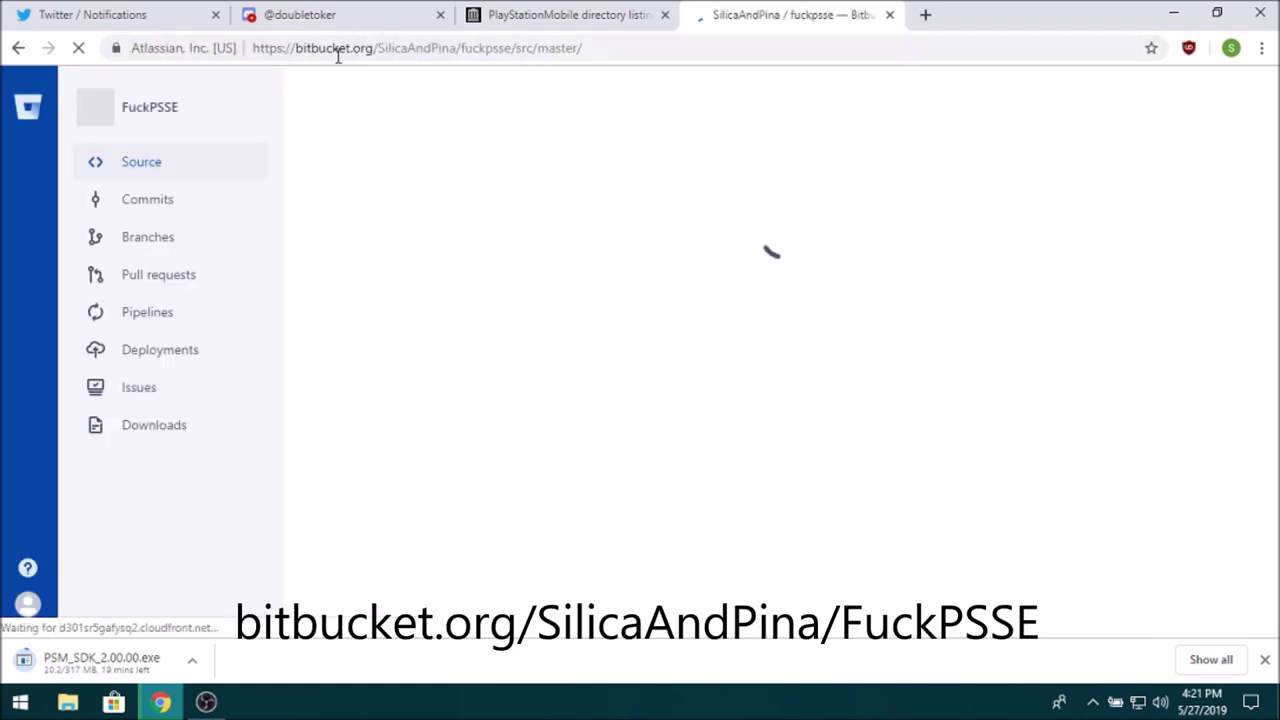
Download FuckPSSEv1.1.suprx (5.2 KB) from the repository's Downloads page
scroll(557, 177, "down", 4)
scroll(560, 200, "down", 1)
scroll(434, 194, "up", 2)
scroll(271, 240, "down", 1)
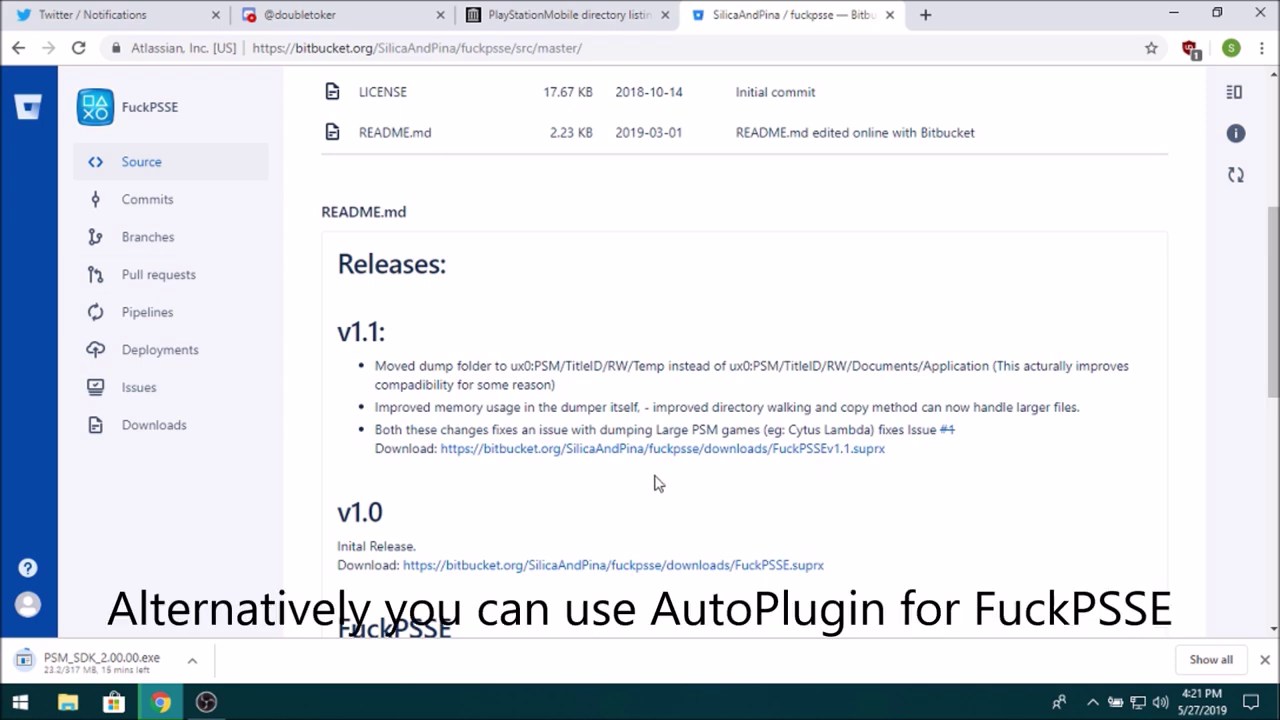
left_click(166, 425)
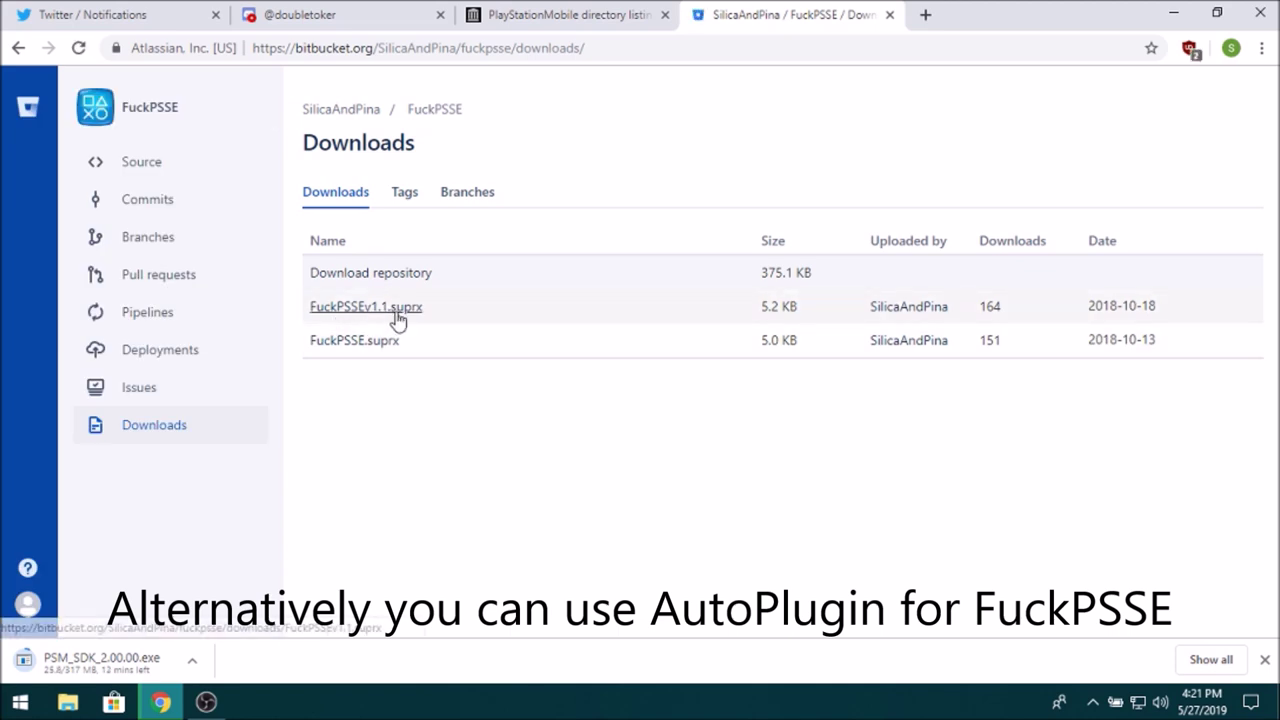
left_click(398, 309)
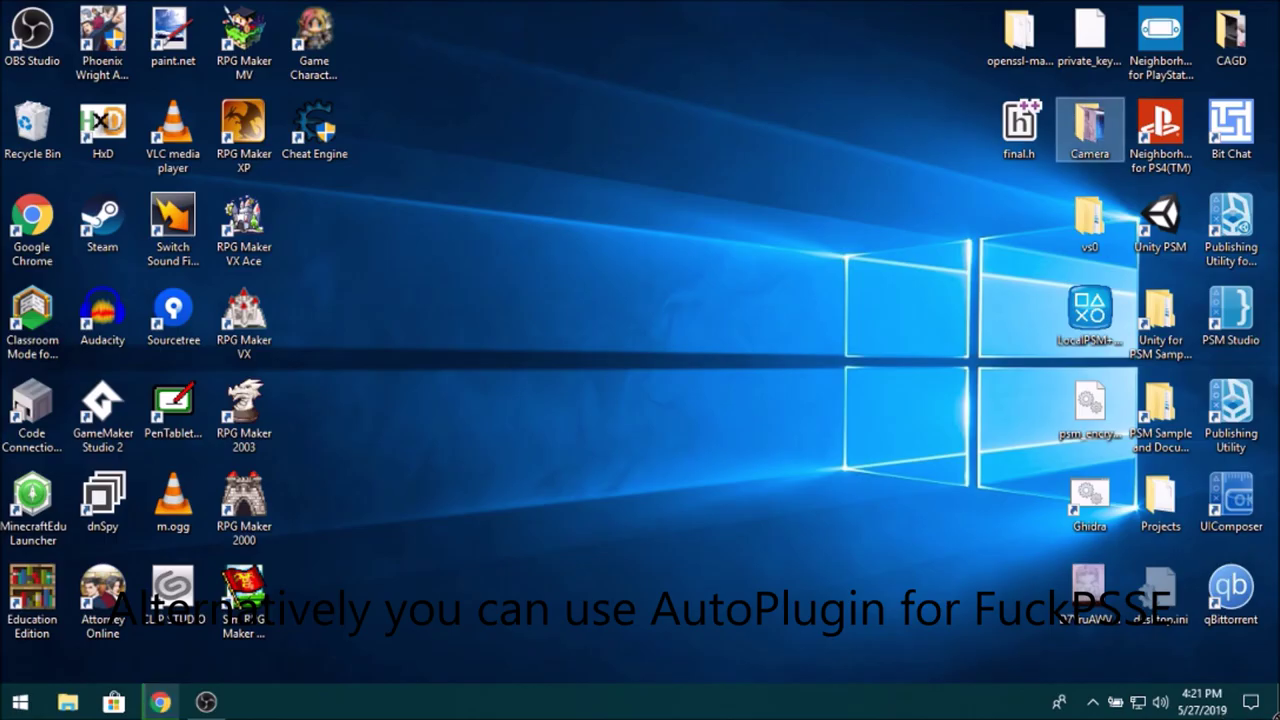
Move the downloaded FuckPSSEv1.1.suprx to the desktop and rename it FuckPSSE.suprx
left_click_drag(530, 328, 486, 251)
right_click(563, 249)
left_click(532, 258)
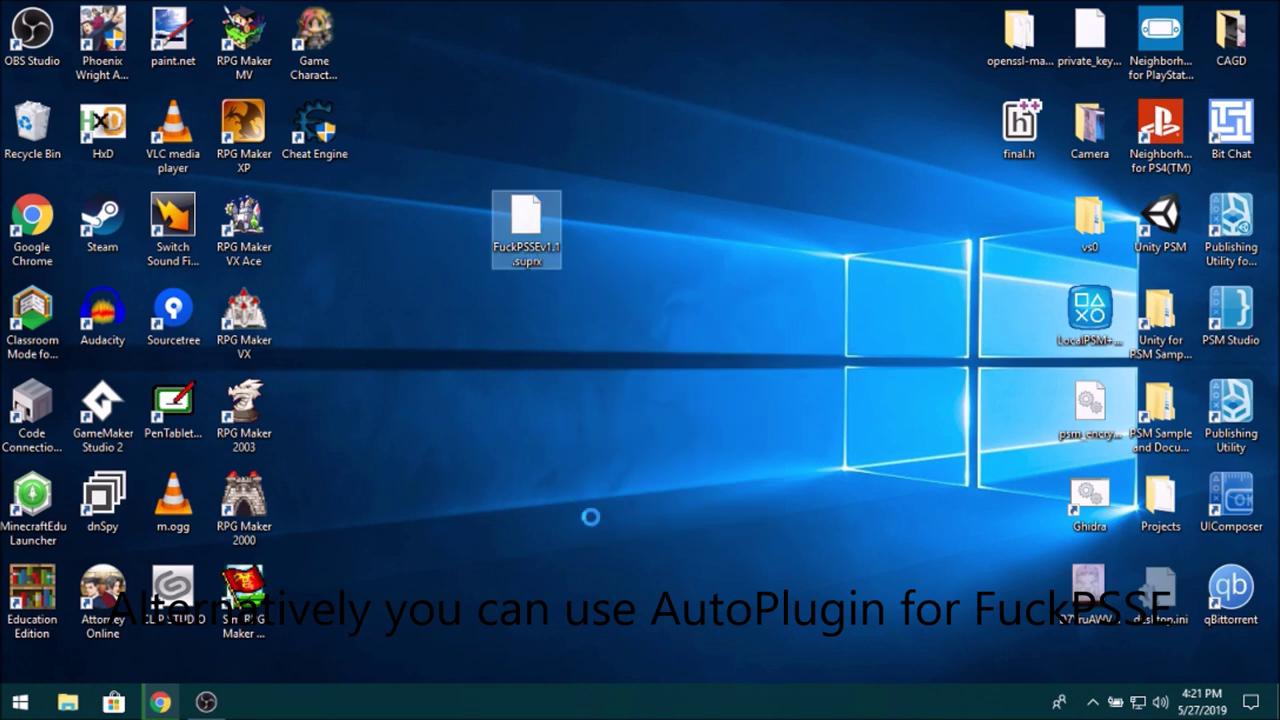
right_click(532, 251)
left_click(606, 581)
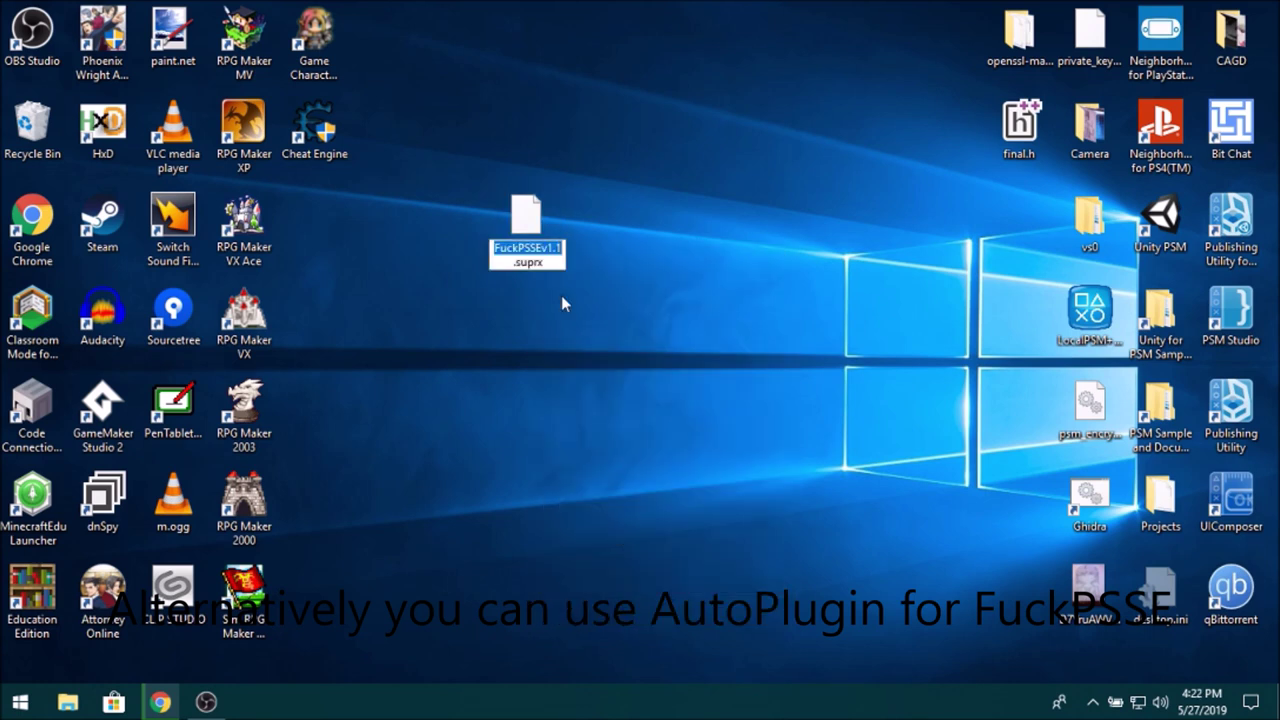
key("Right")
key("BackSpace")
key("BackSpace")
key("BackSpace")
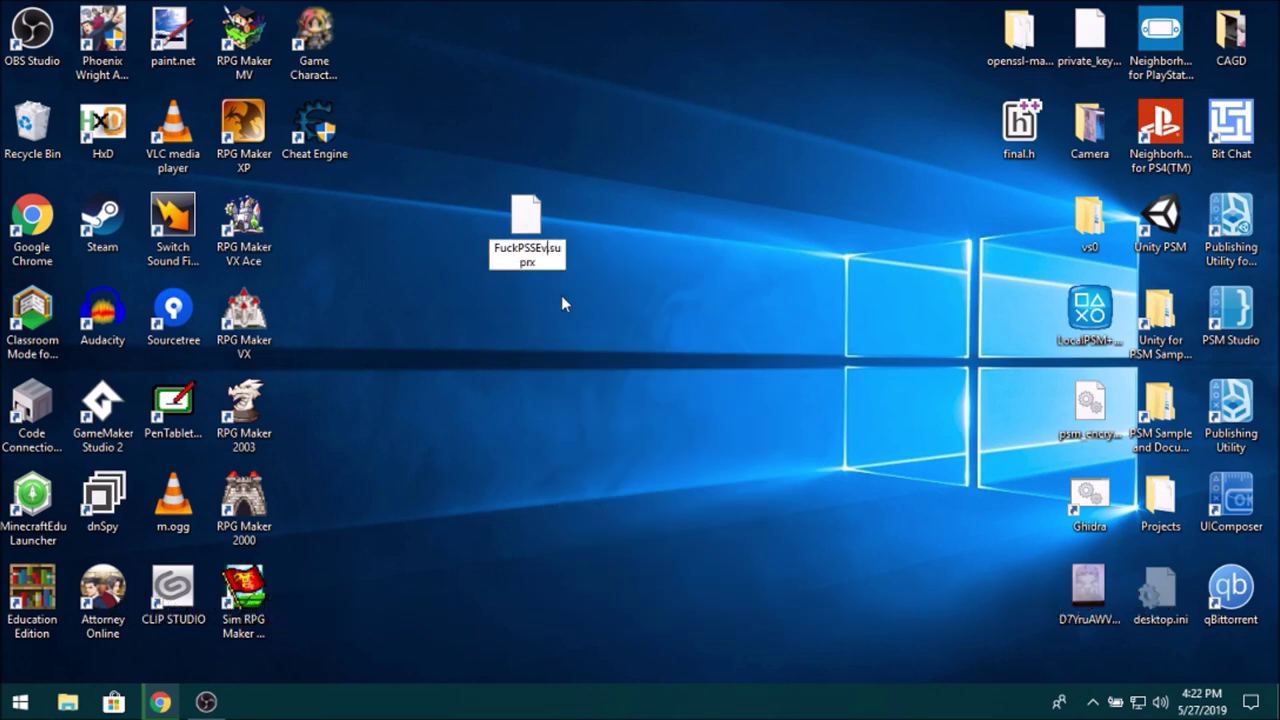
key("BackSpace")
key("Return")
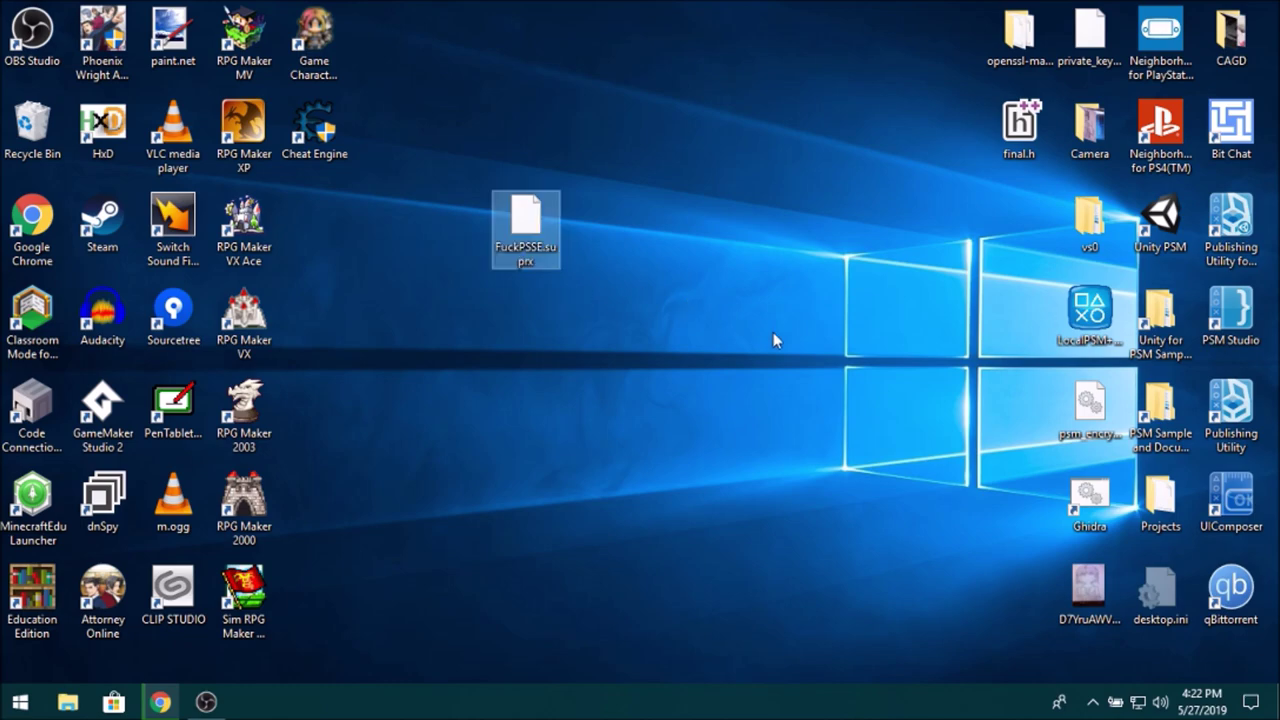
left_click(206, 701)
Start VitaShell's FTP server at ftp://192.168.1.12:1337, then return to the PC desktop
left_click(67, 568)
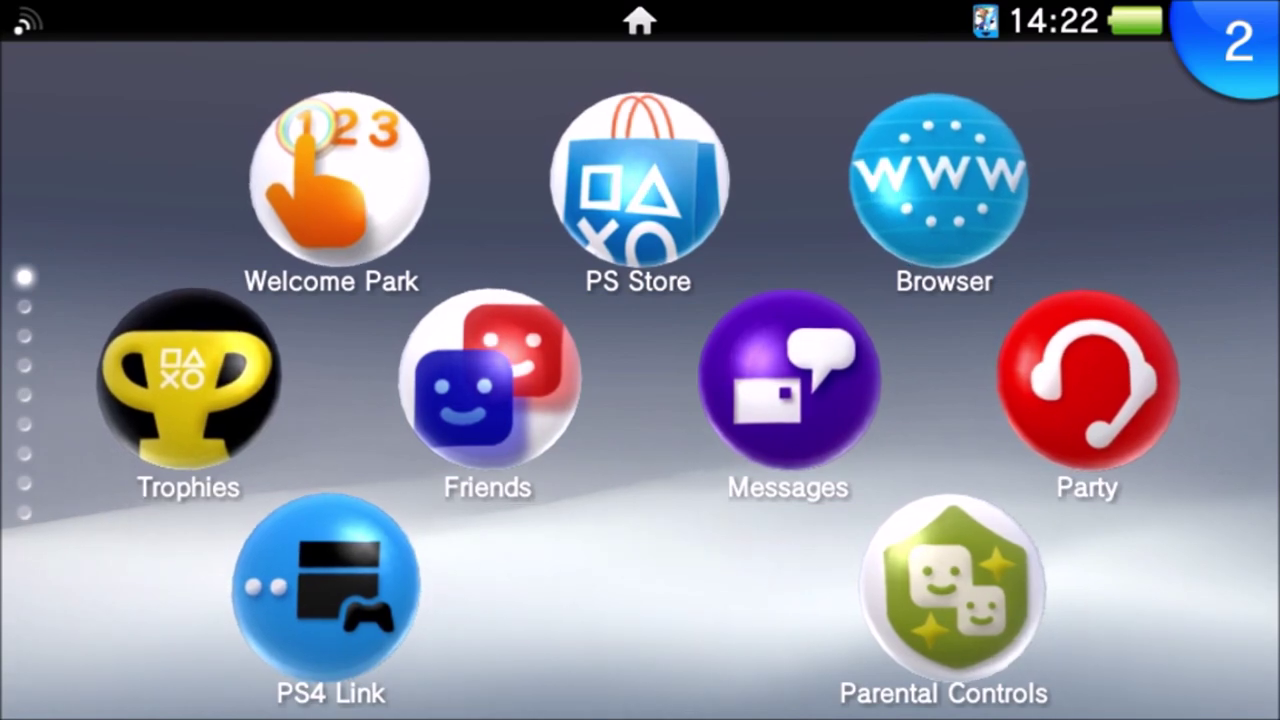
scroll(640, 380, "down", 10)
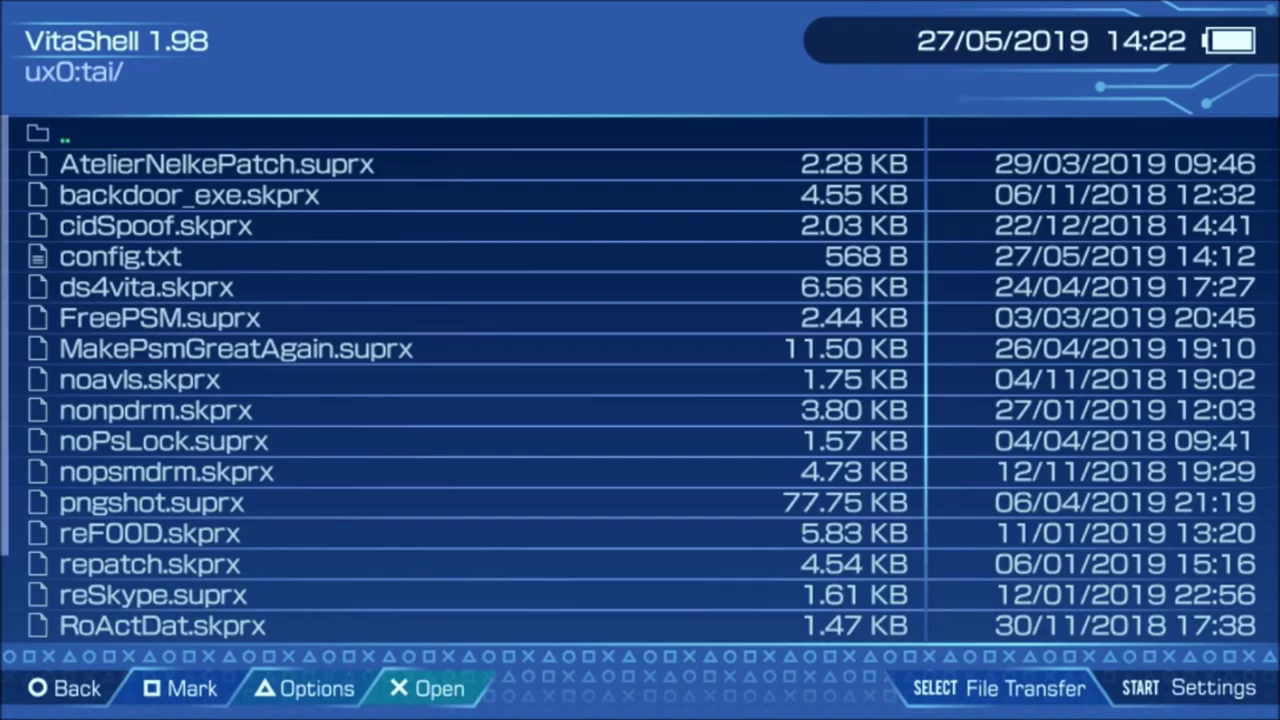
key("select")
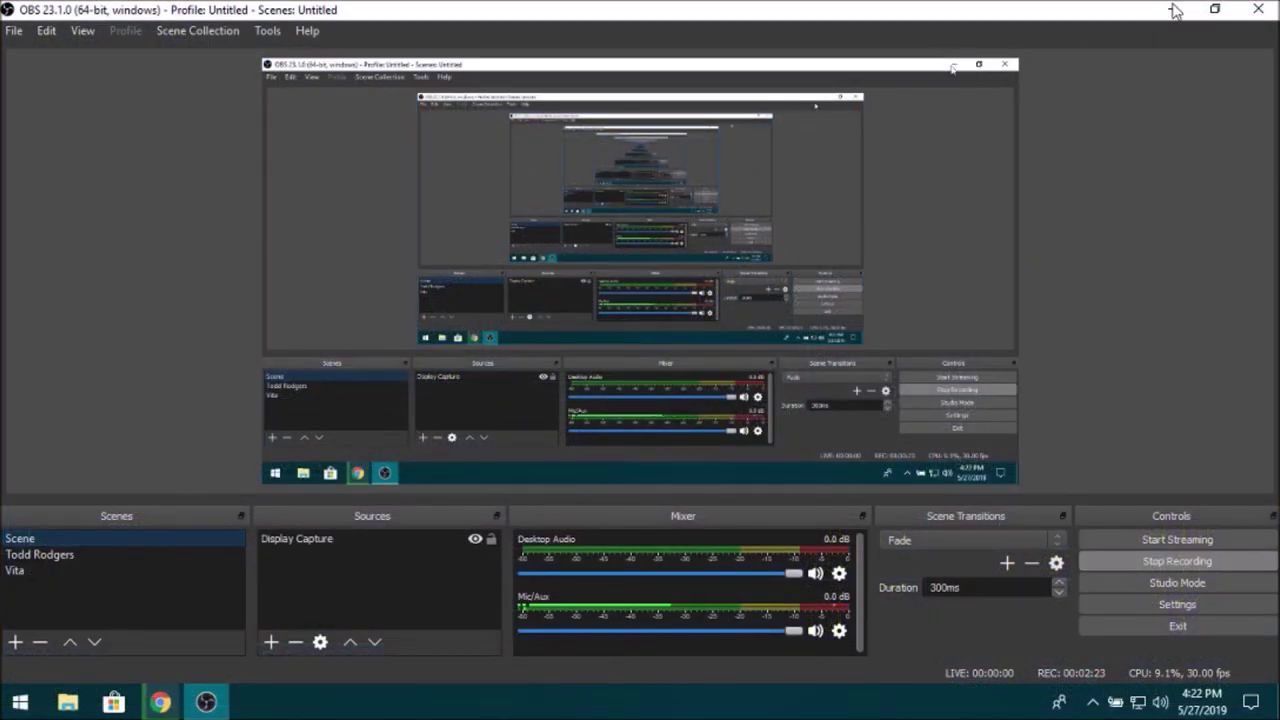
left_click(1172, 10)
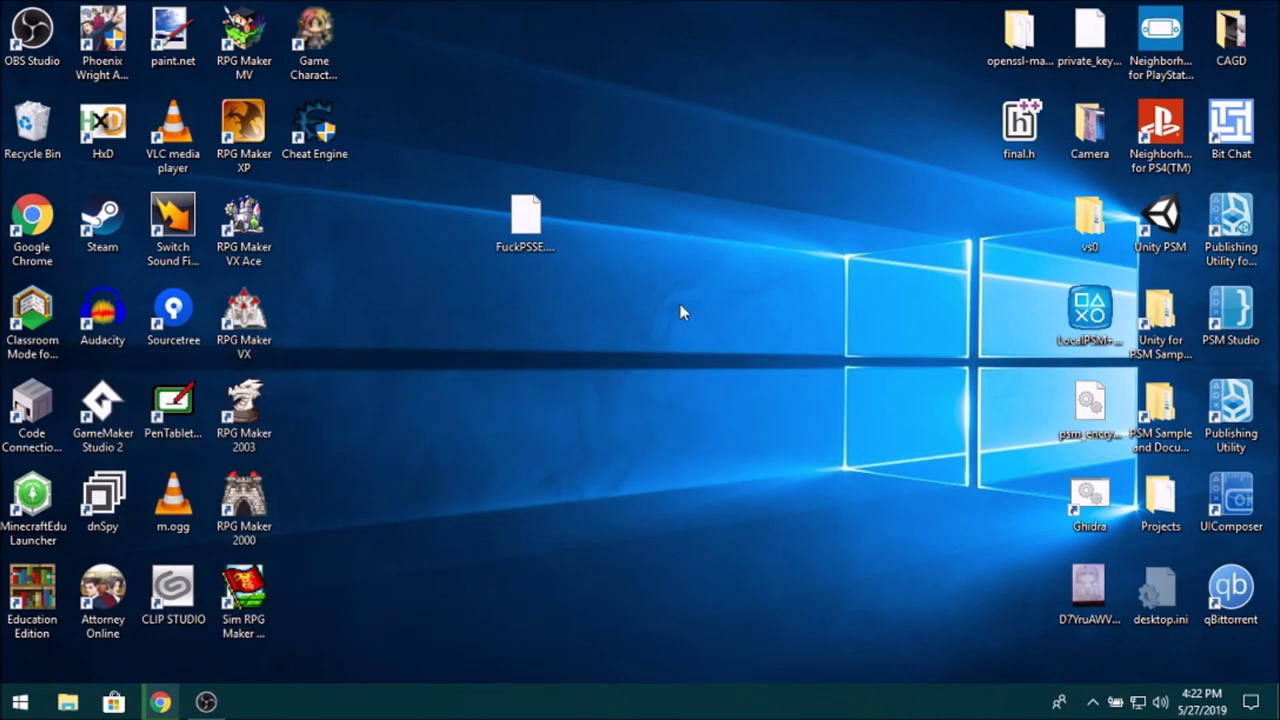
Connect File Explorer to the Vita's FTP server at ftp://192.168.1.12:1337
left_click_drag(531, 244, 673, 254)
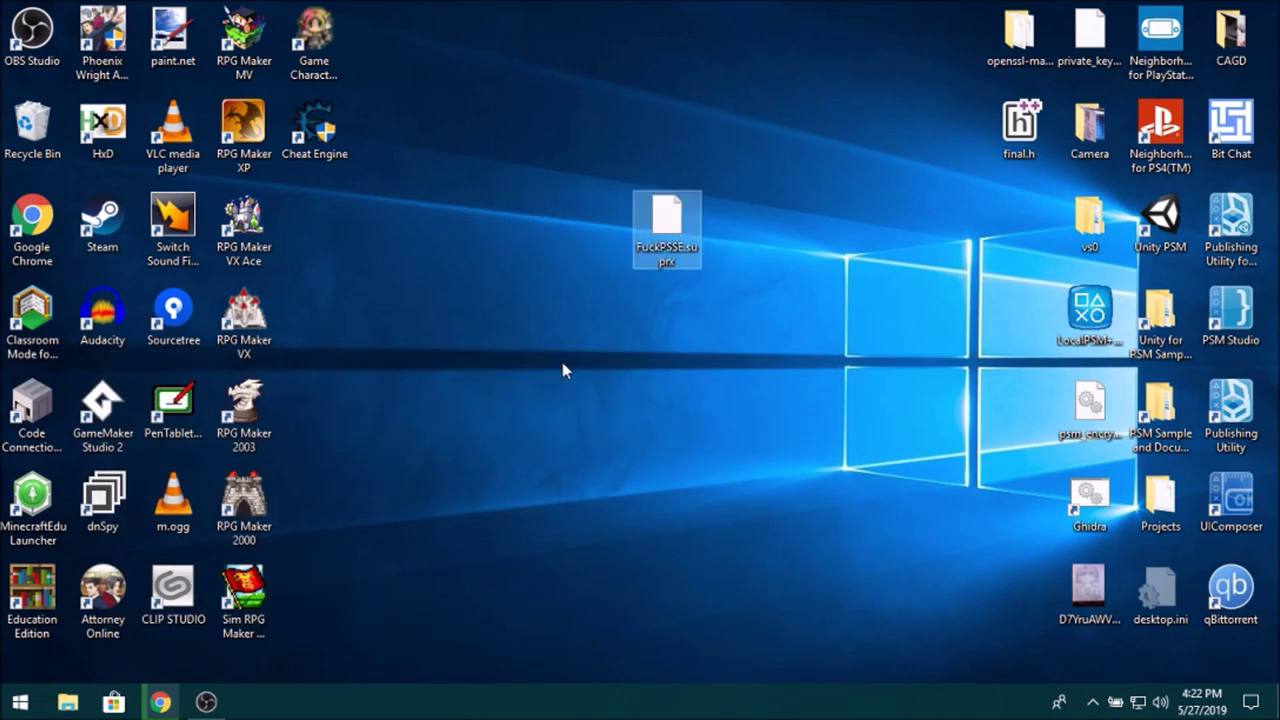
left_click(67, 702)
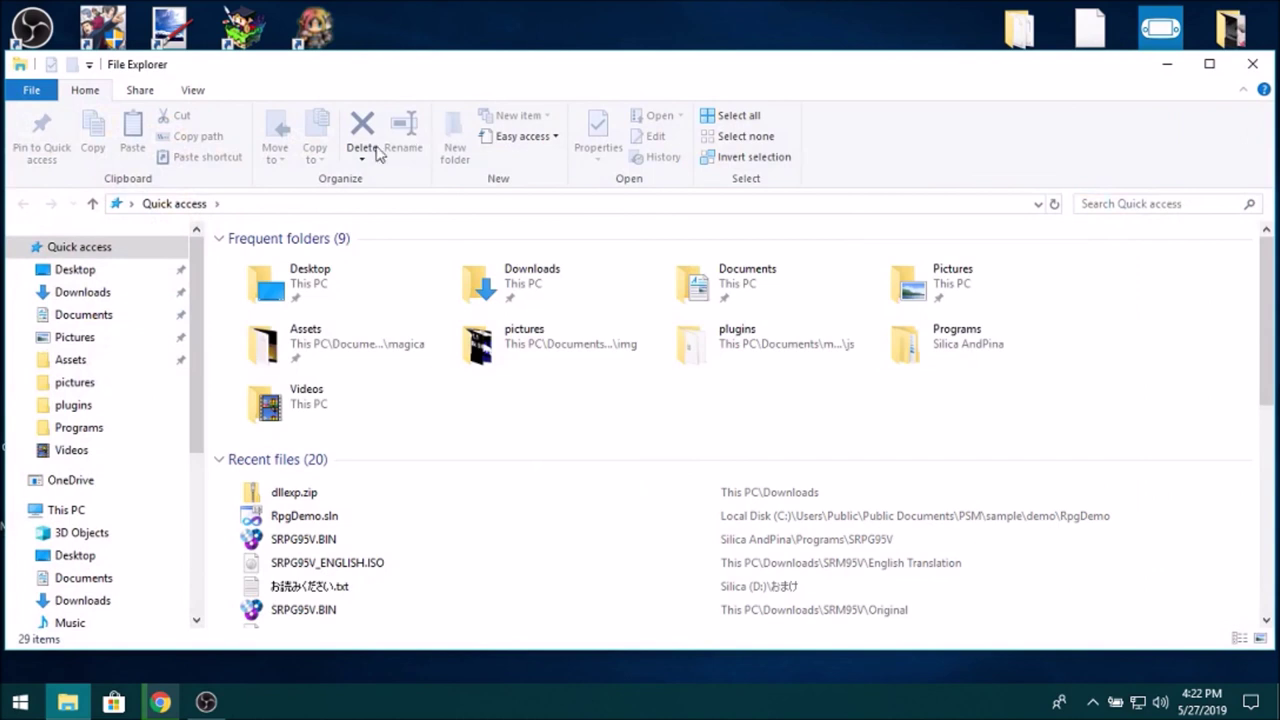
left_click(355, 198)
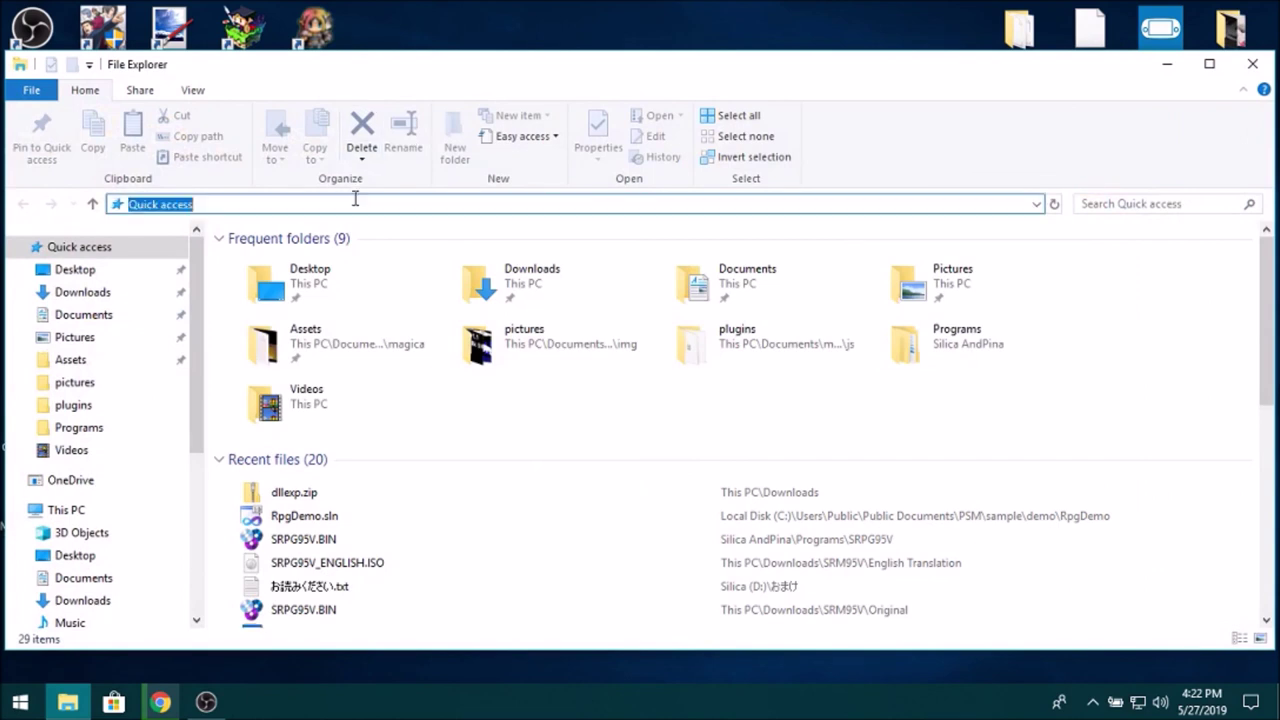
type("ftp://192.168.1.12:133 7")
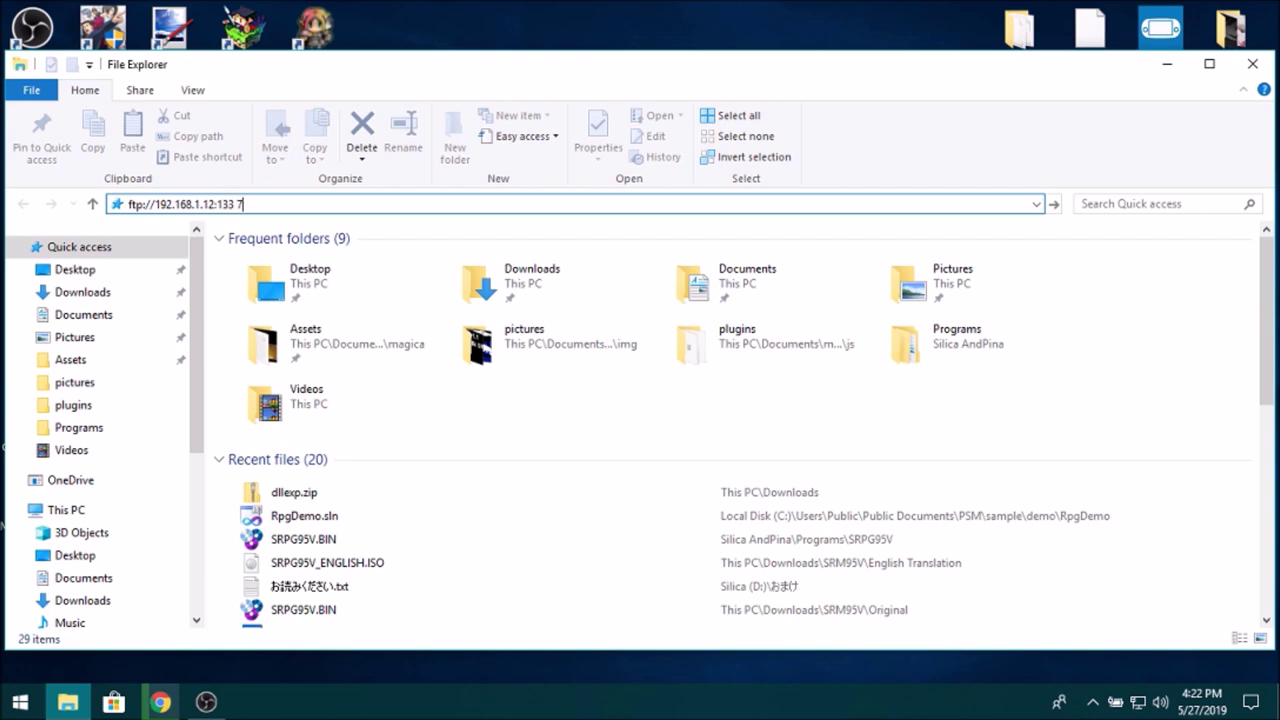
key("Return")
key("Return")
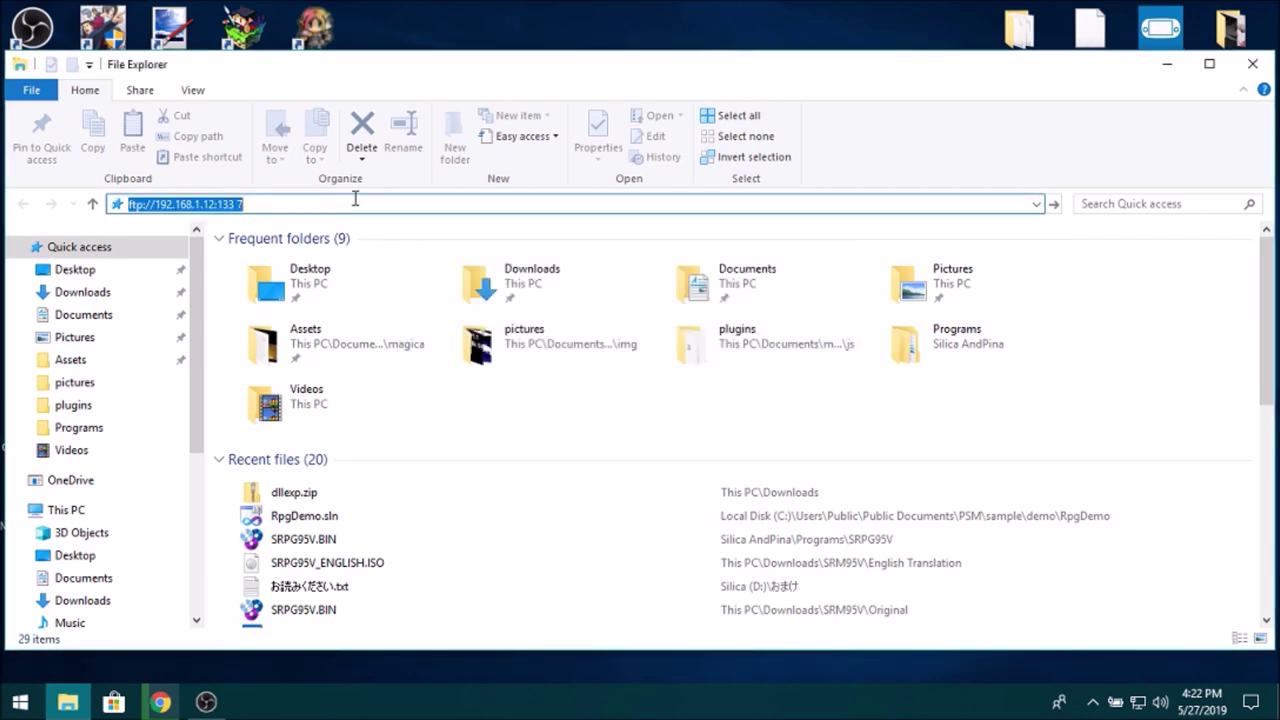
left_click(355, 199)
key("Left")
key("BackSpace")
key("Return")
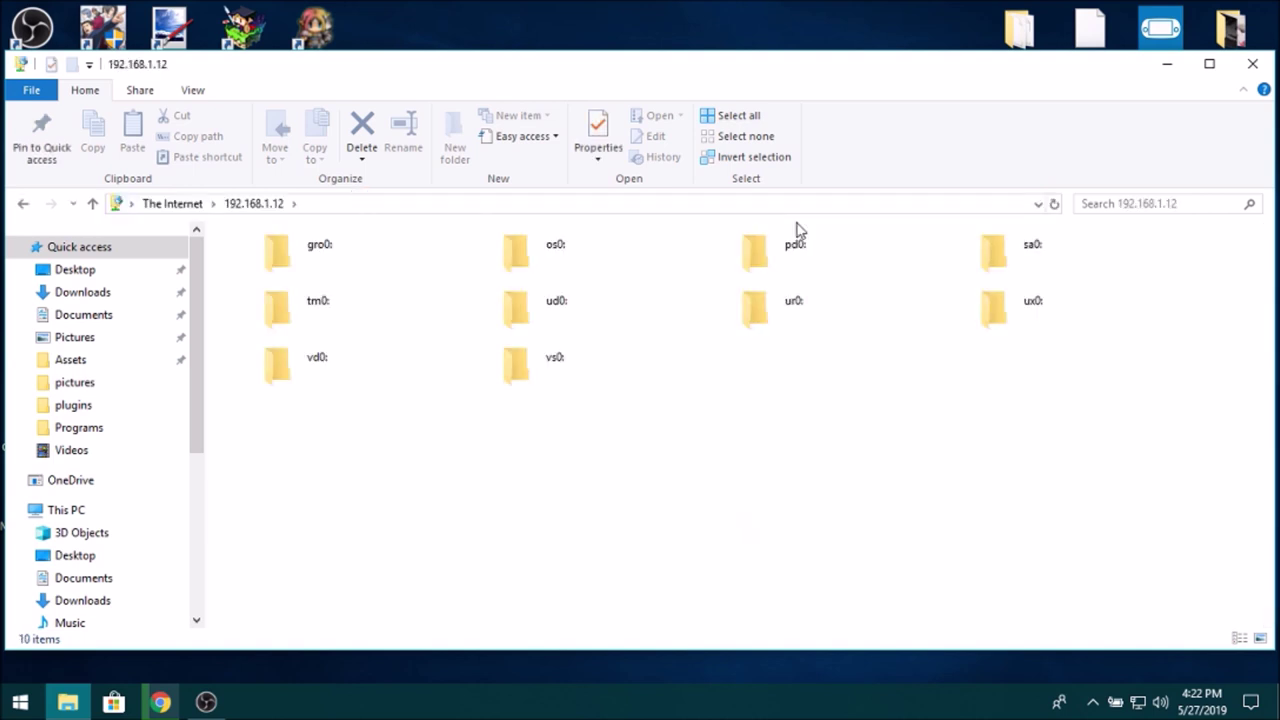
Copy FuckPSSE.suprx from the desktop into the Vita's ux0:/tai folder
double_click(1045, 323)
left_click(821, 407)
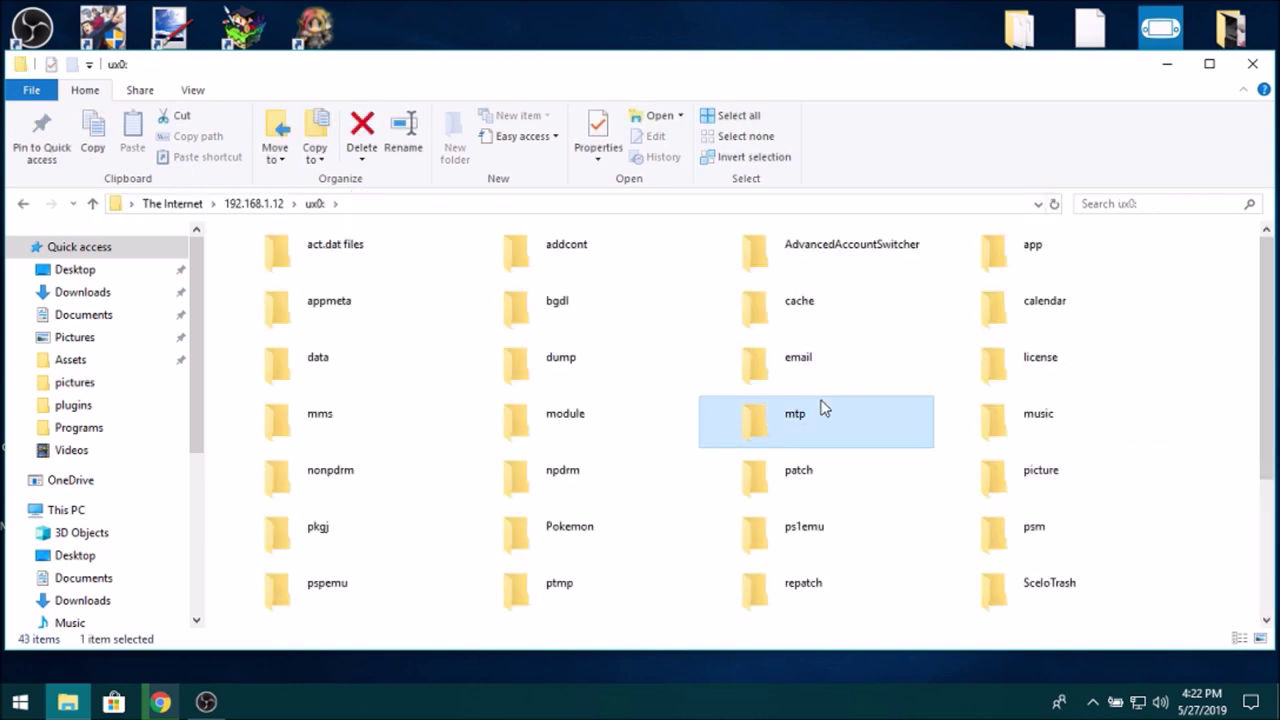
type("tai")
key("Return")
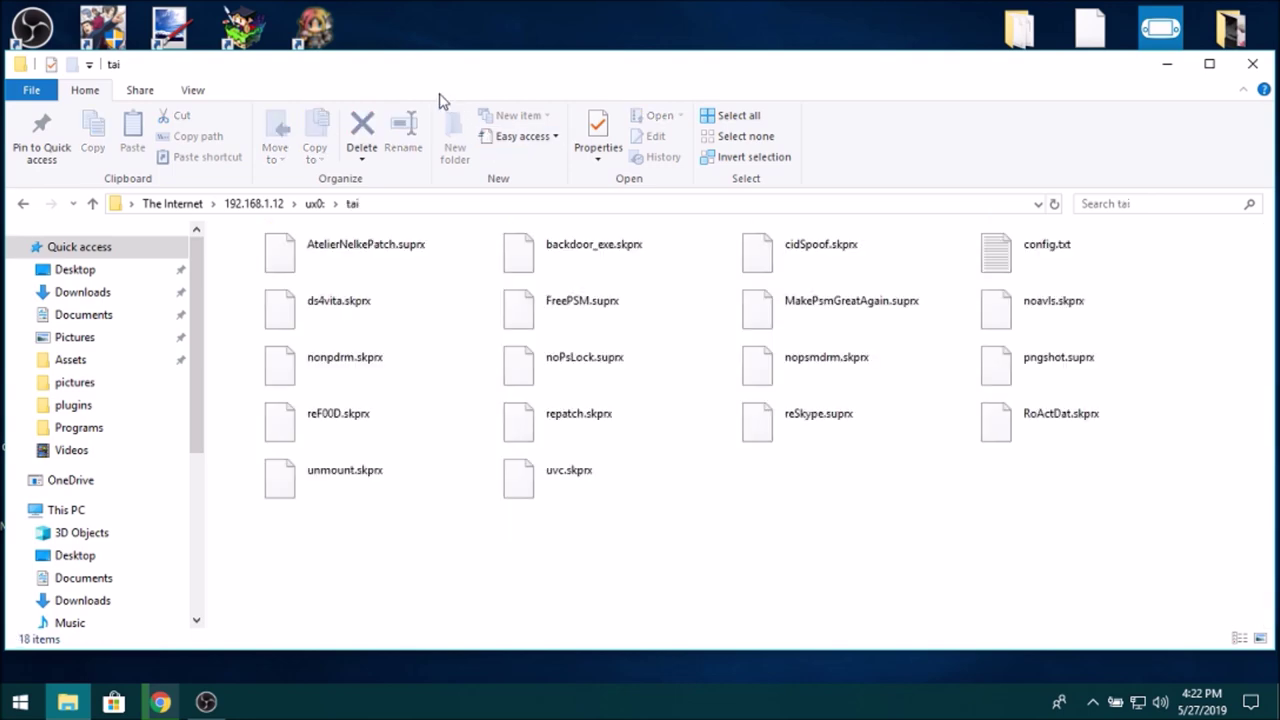
double_click(357, 72)
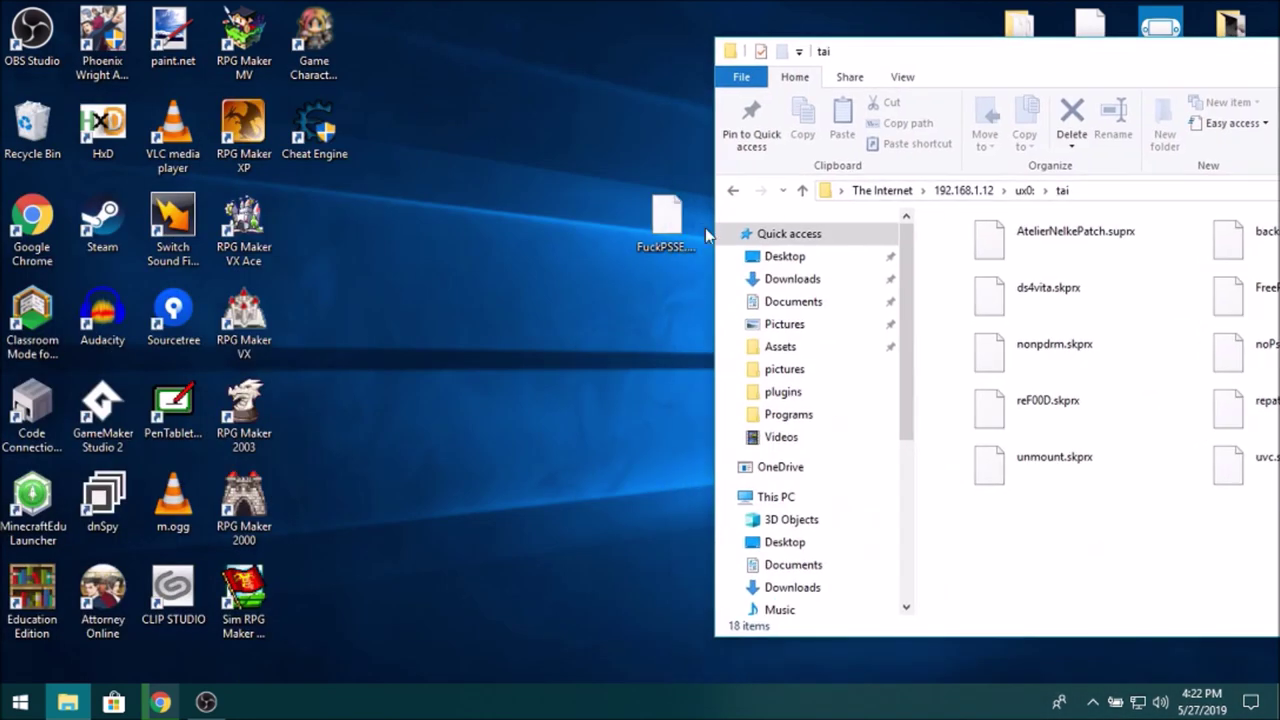
left_click_drag(667, 220, 1022, 513)
left_click_drag(910, 60, 247, 80)
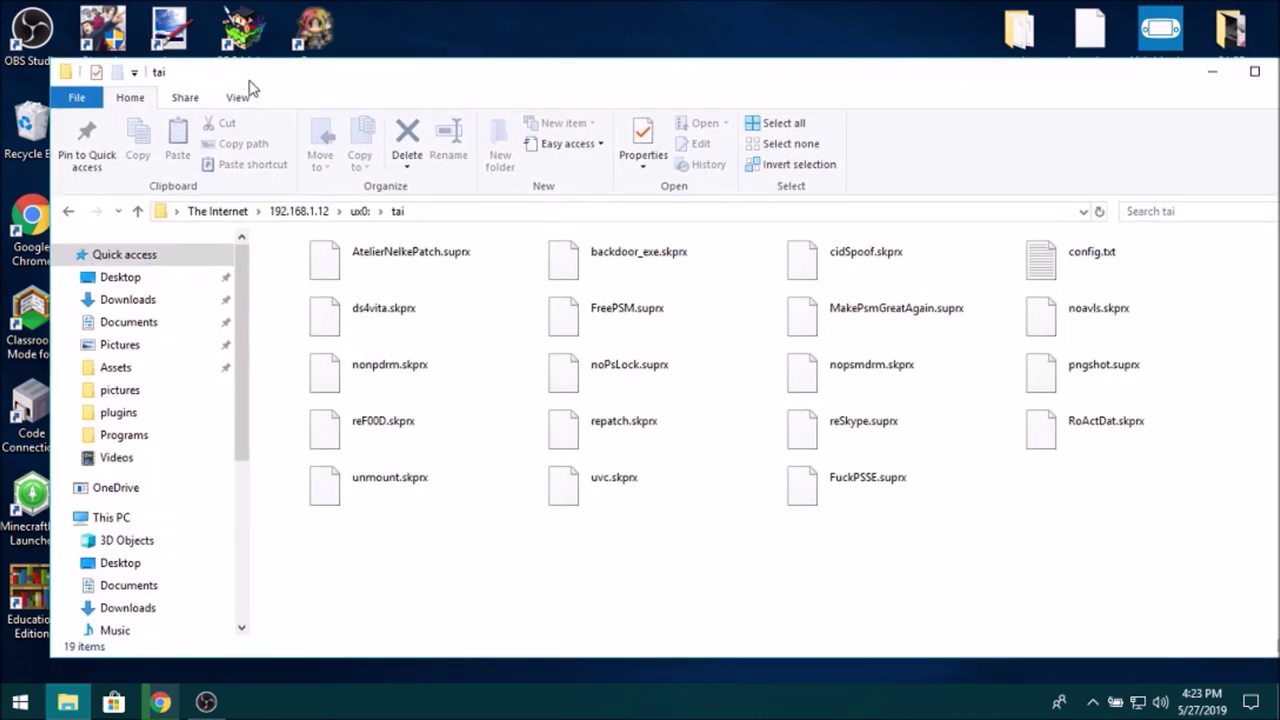
left_click(1090, 285)
Copy config.txt to the desktop, add ux0:/tai/FuckPSSE.suprx under *ALL, and save
right_click(1089, 283)
left_click_drag(1089, 283, 820, 58)
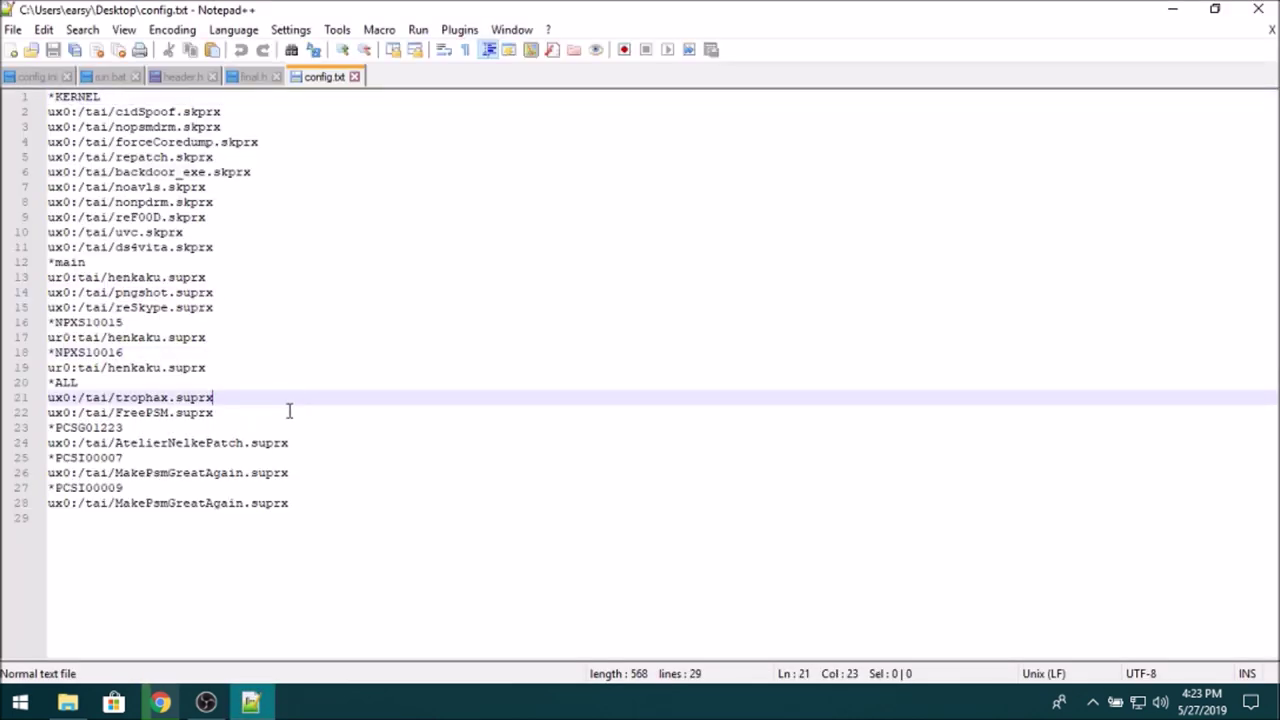
left_click(289, 412)
key("Return")
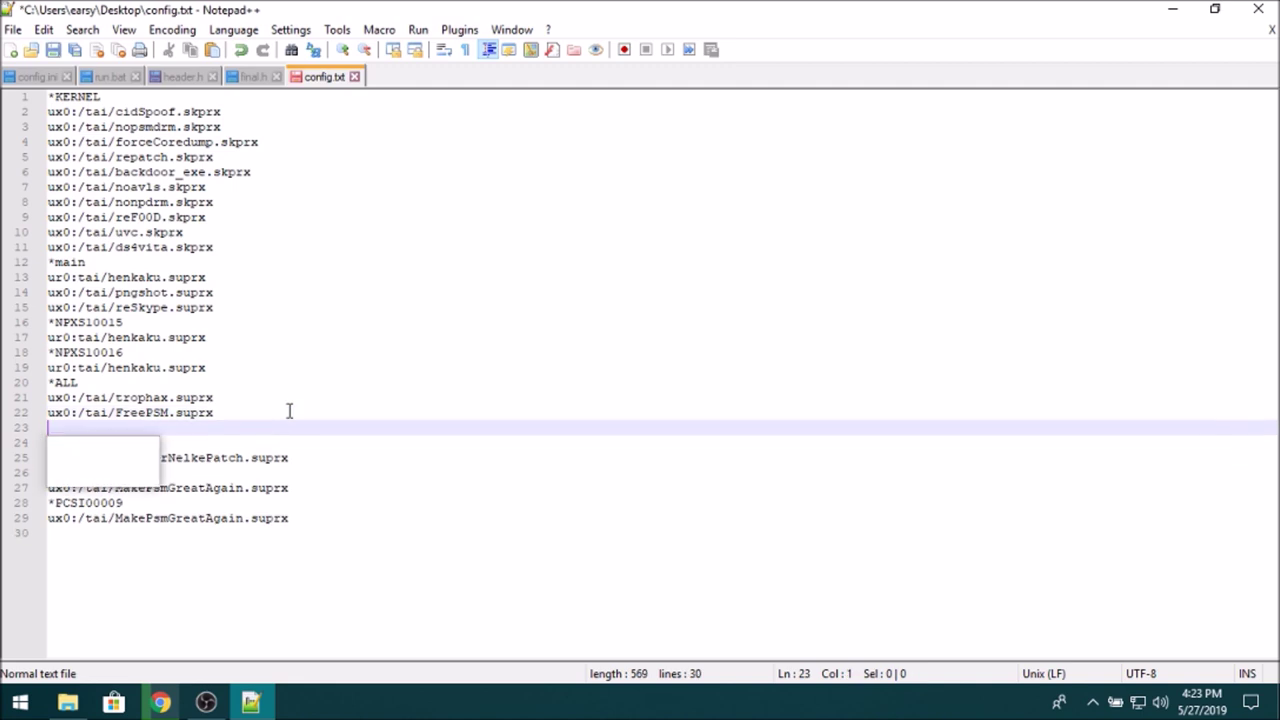
type("ux0:/taii")
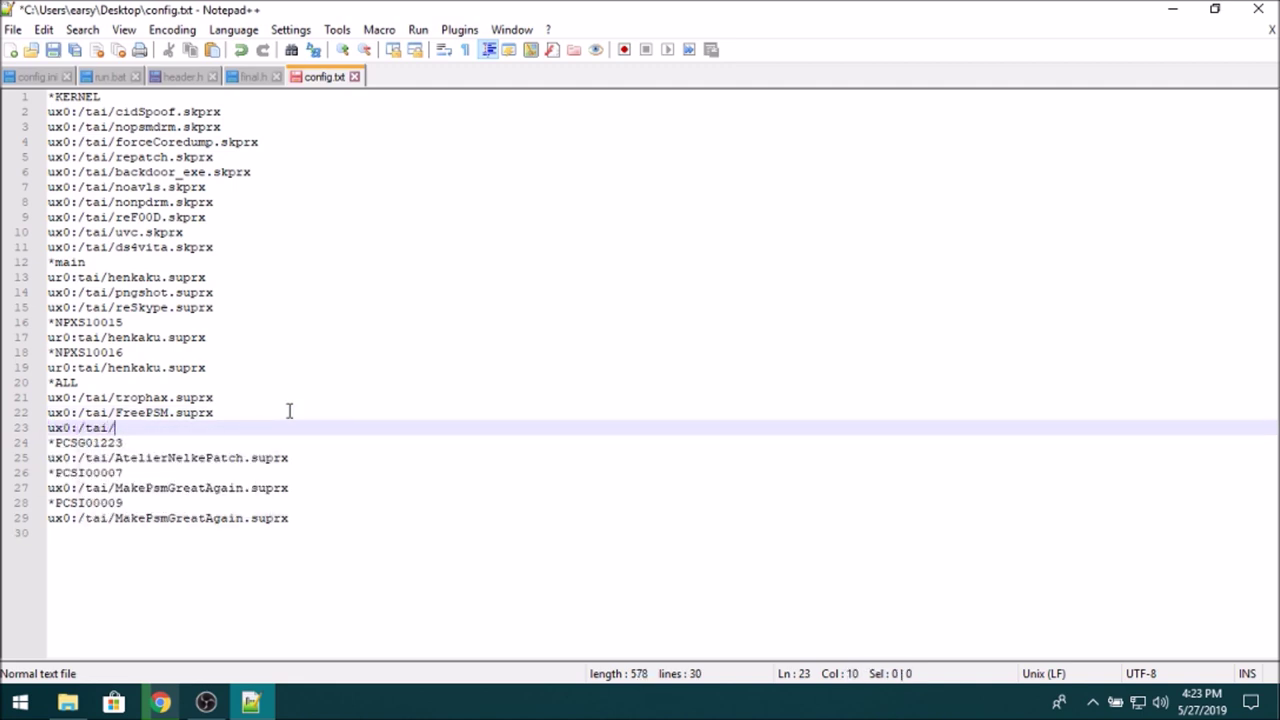
type("FuckPSSE.suprx")
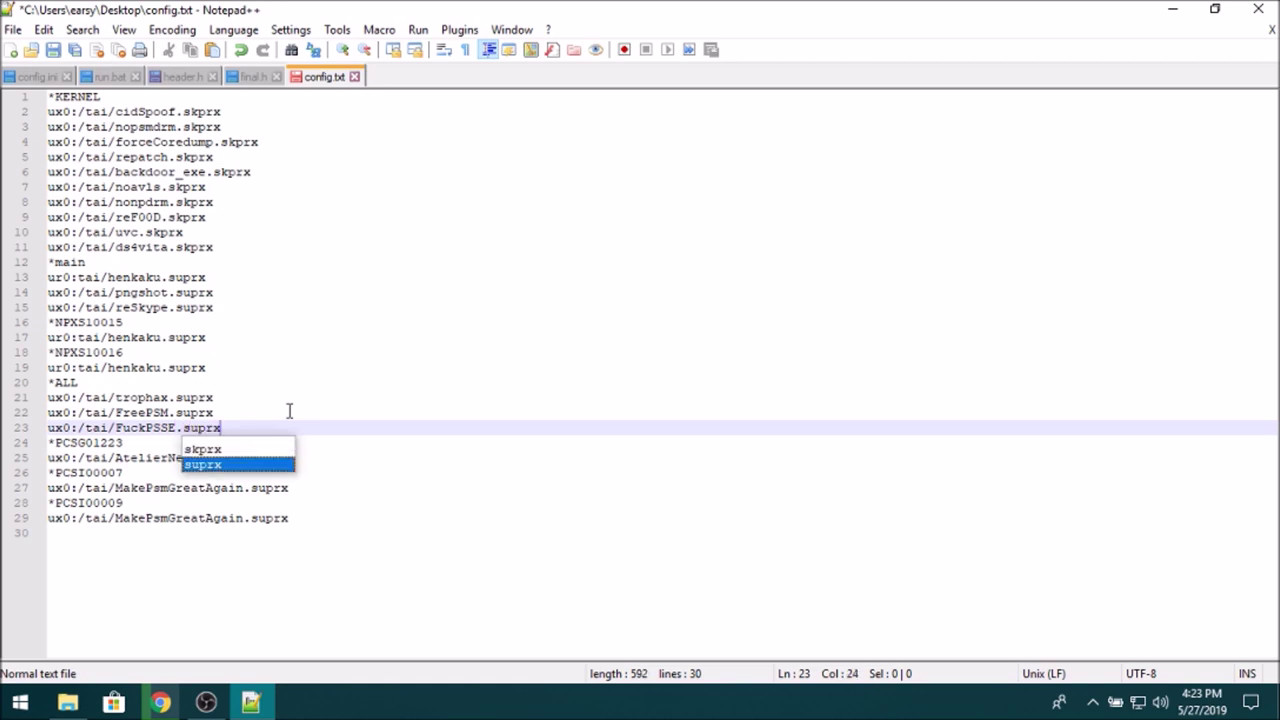
key("ctrl+s")
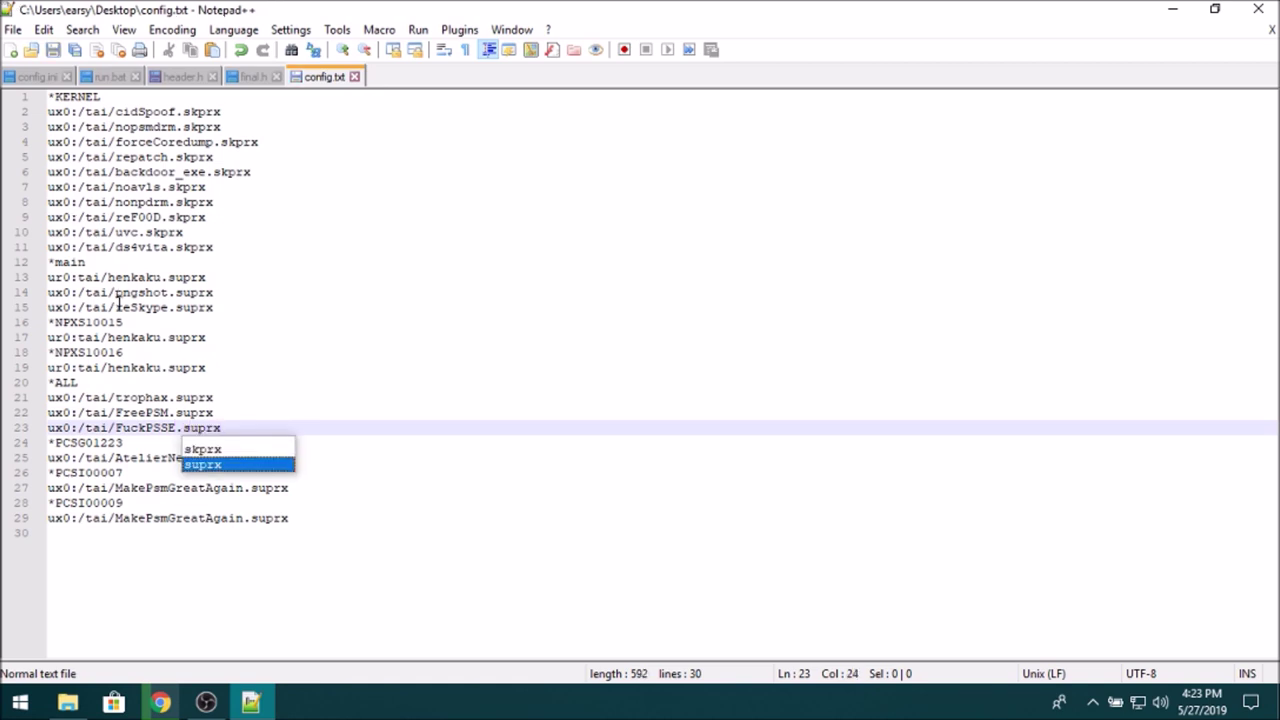
Close Notepad++ and copy the edited config.txt into the Vita's tai folder, replacing the old one
left_click_drag(238, 427, 13, 443)
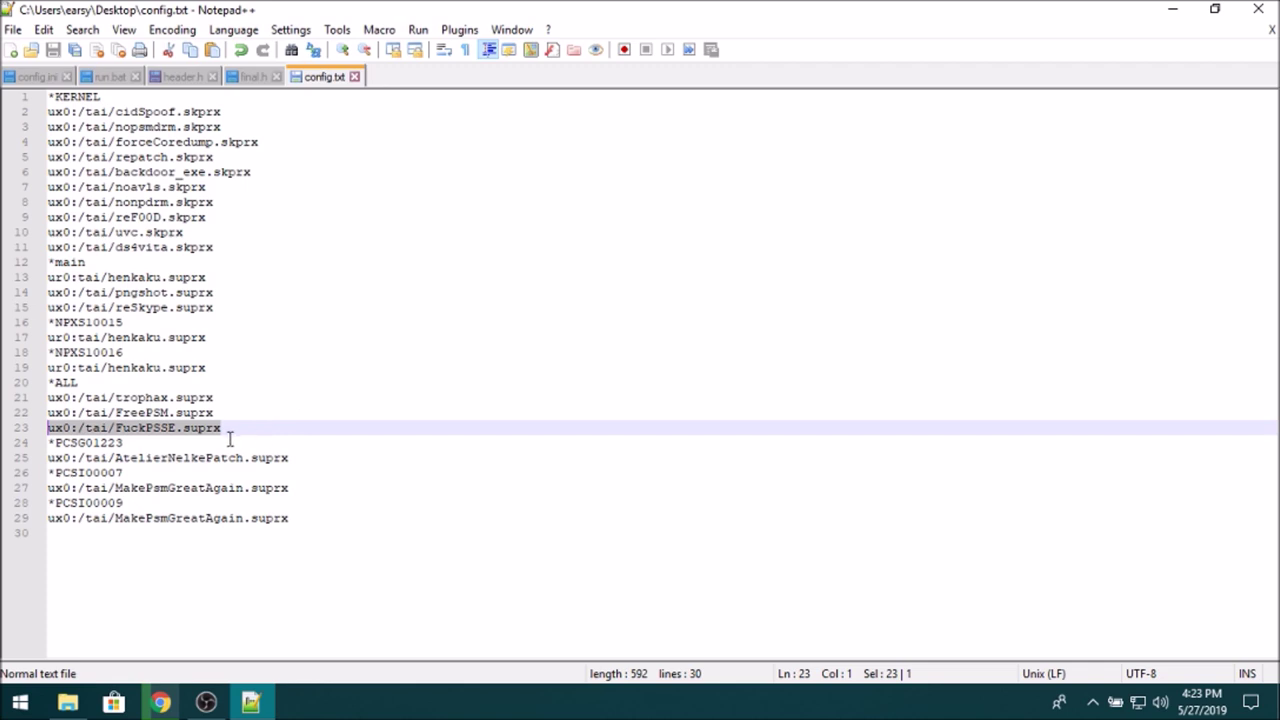
left_click(254, 423)
left_click_drag(285, 428, 42, 434)
left_click(421, 429)
key("shift+Home")
left_click(1258, 9)
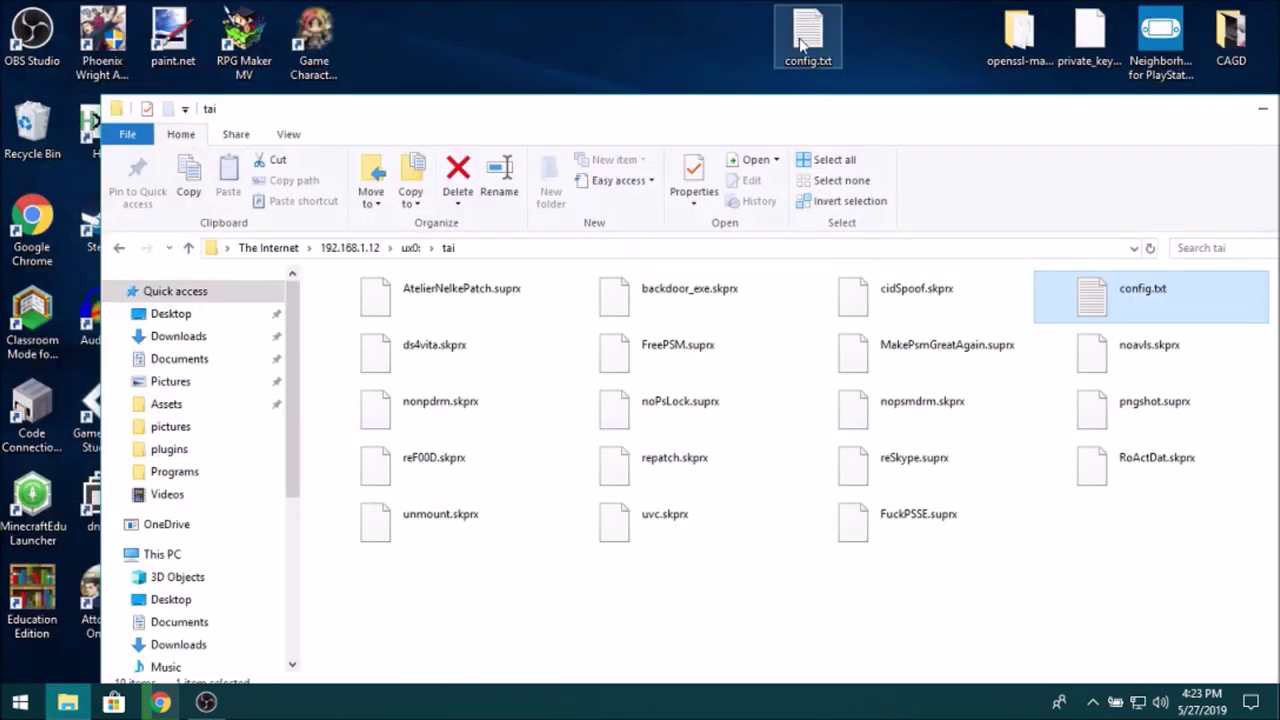
left_click_drag(801, 43, 848, 557)
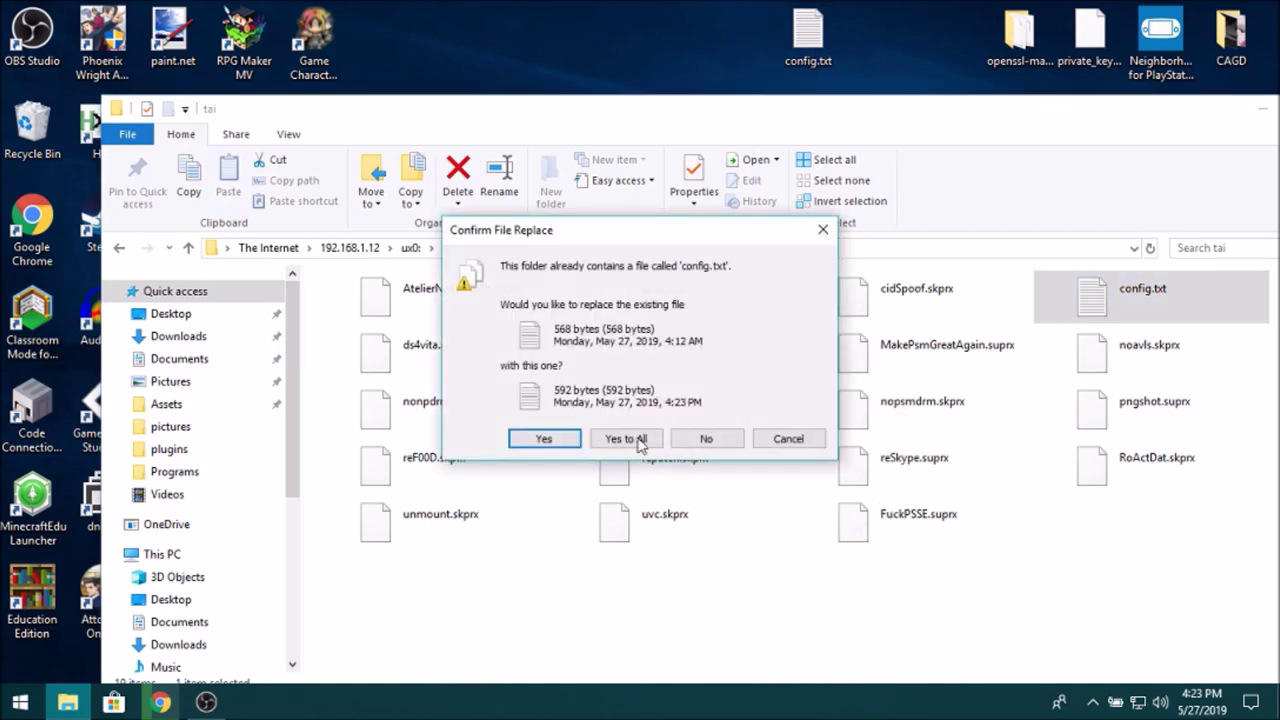
left_click(614, 443)
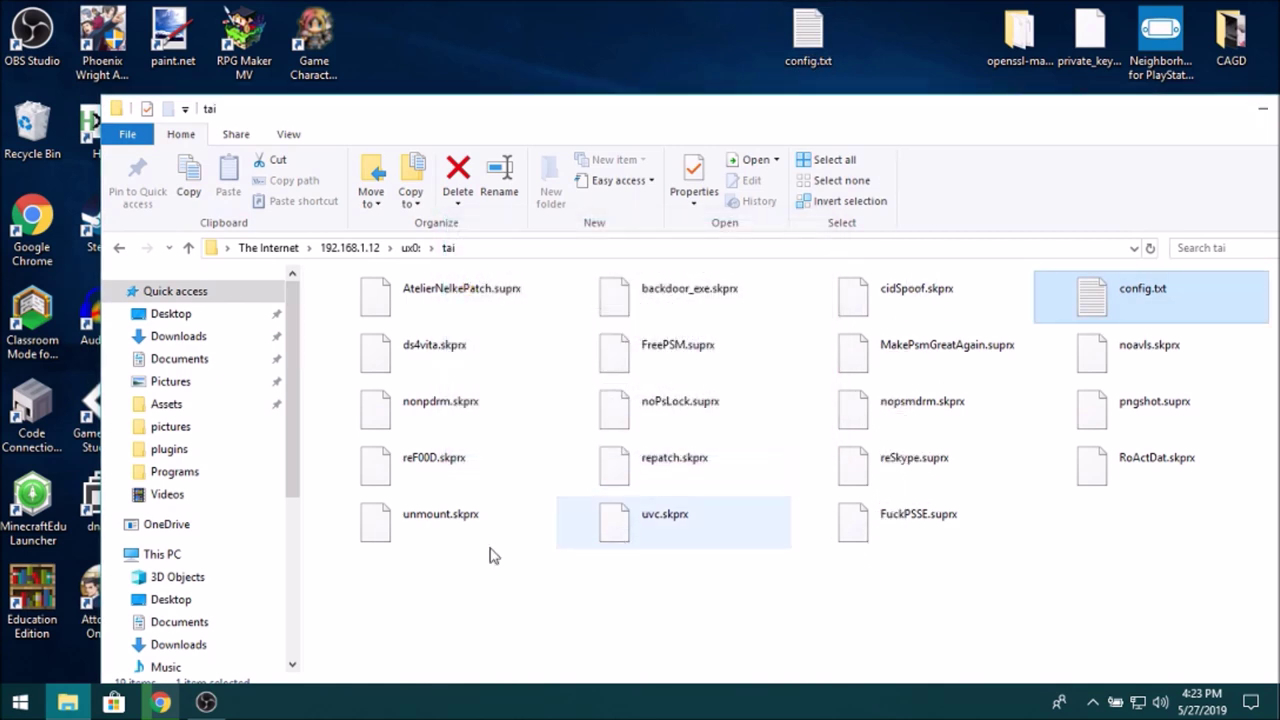
left_click(206, 702)
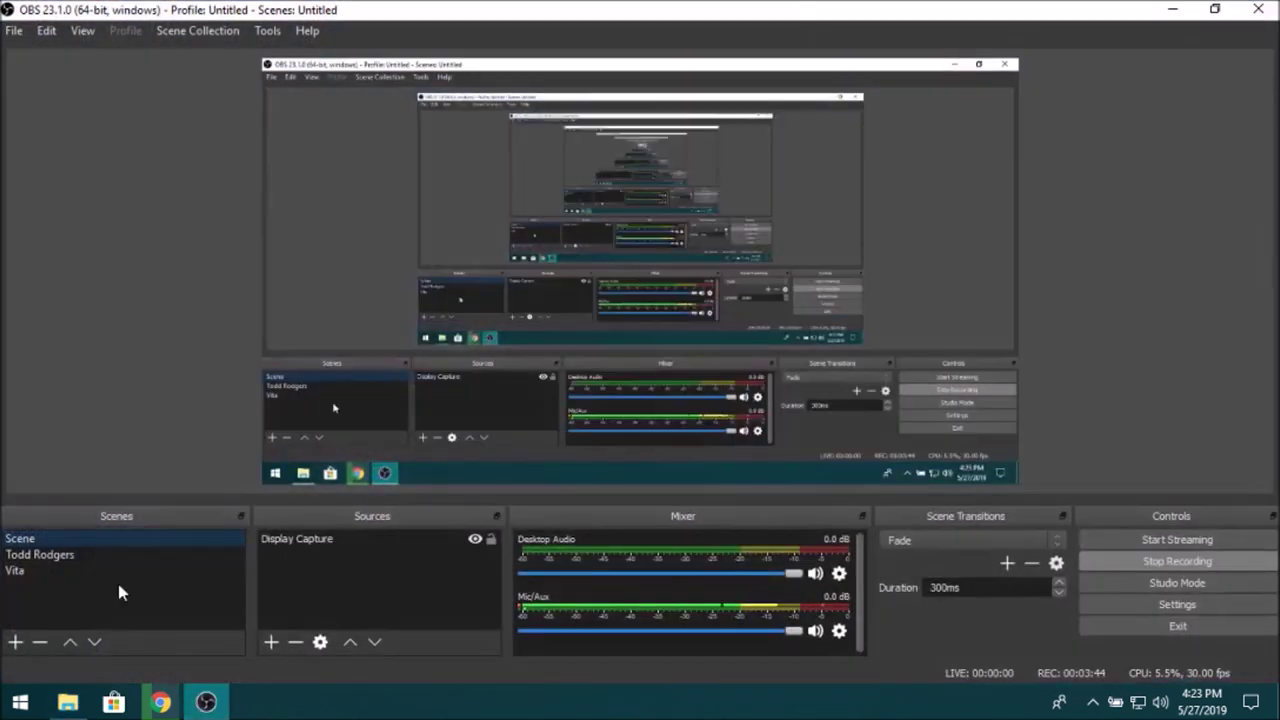
Disconnect FTP so ux0:tai/ lists FuckPSSE.suprx and the 592 B config.txt, then return home
left_click(80, 567)
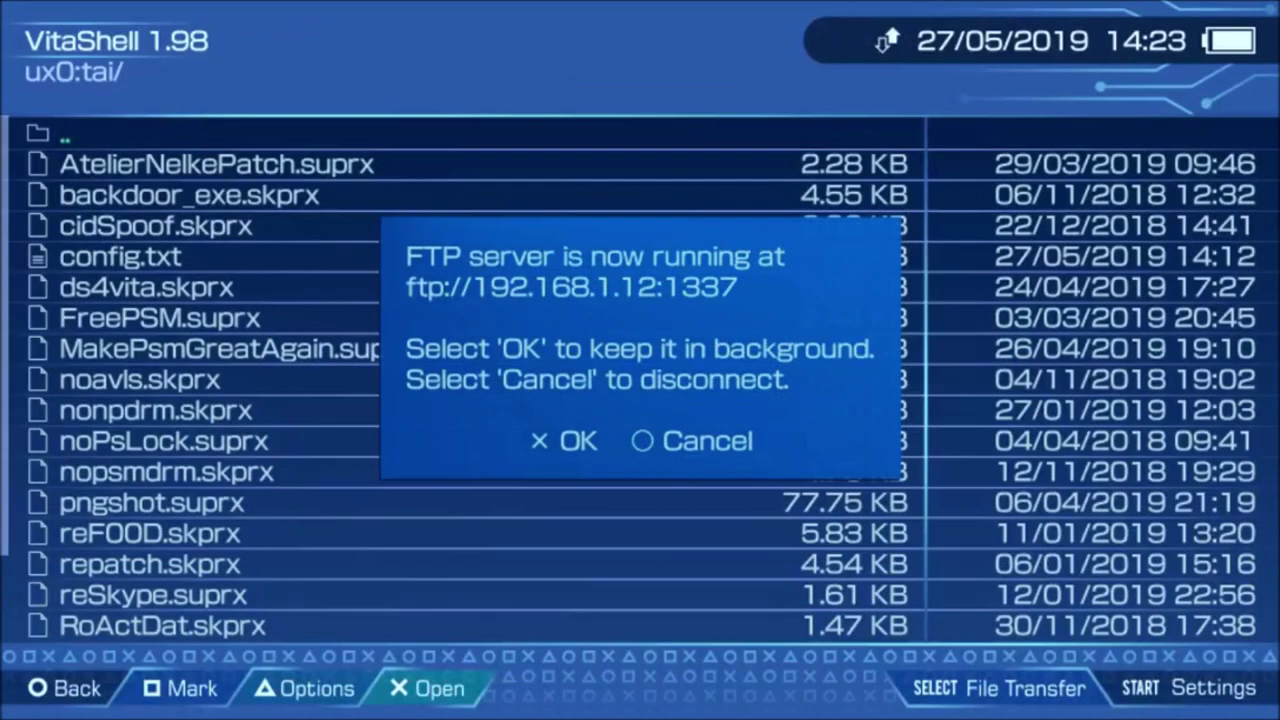
key("Escape")
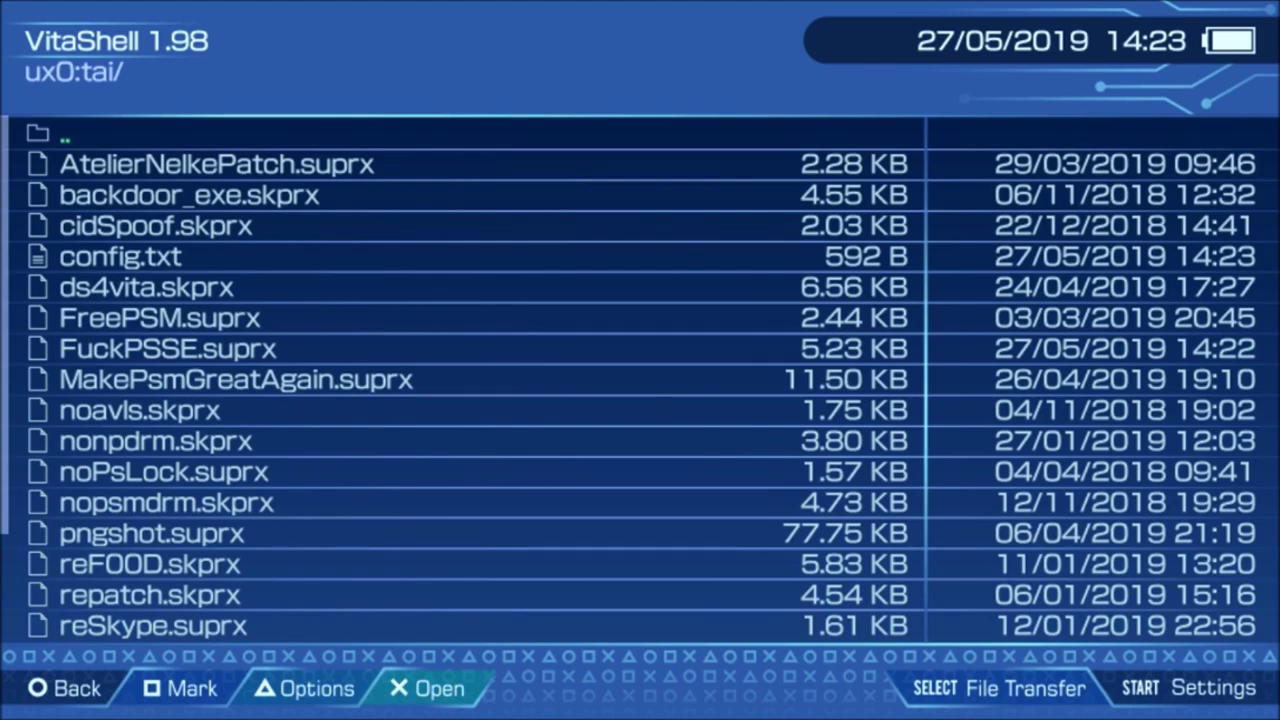
key("super")
key("super")
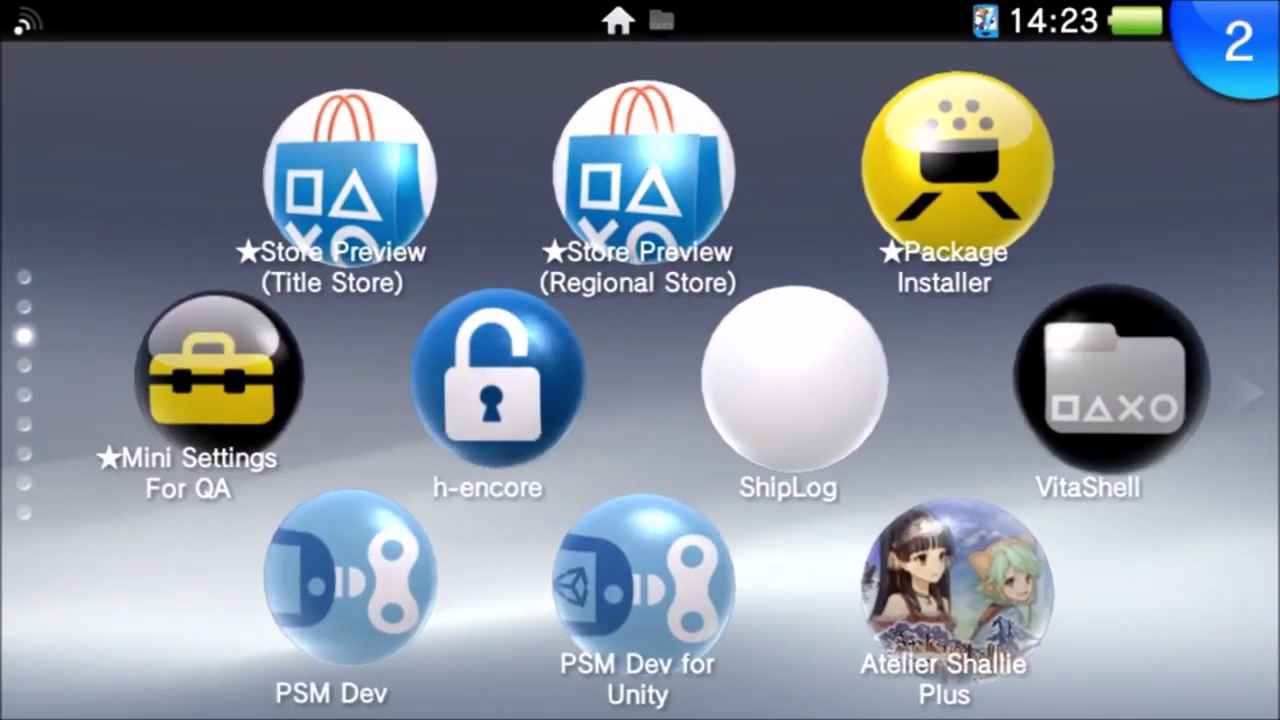
scroll(640, 400, "up", 3)
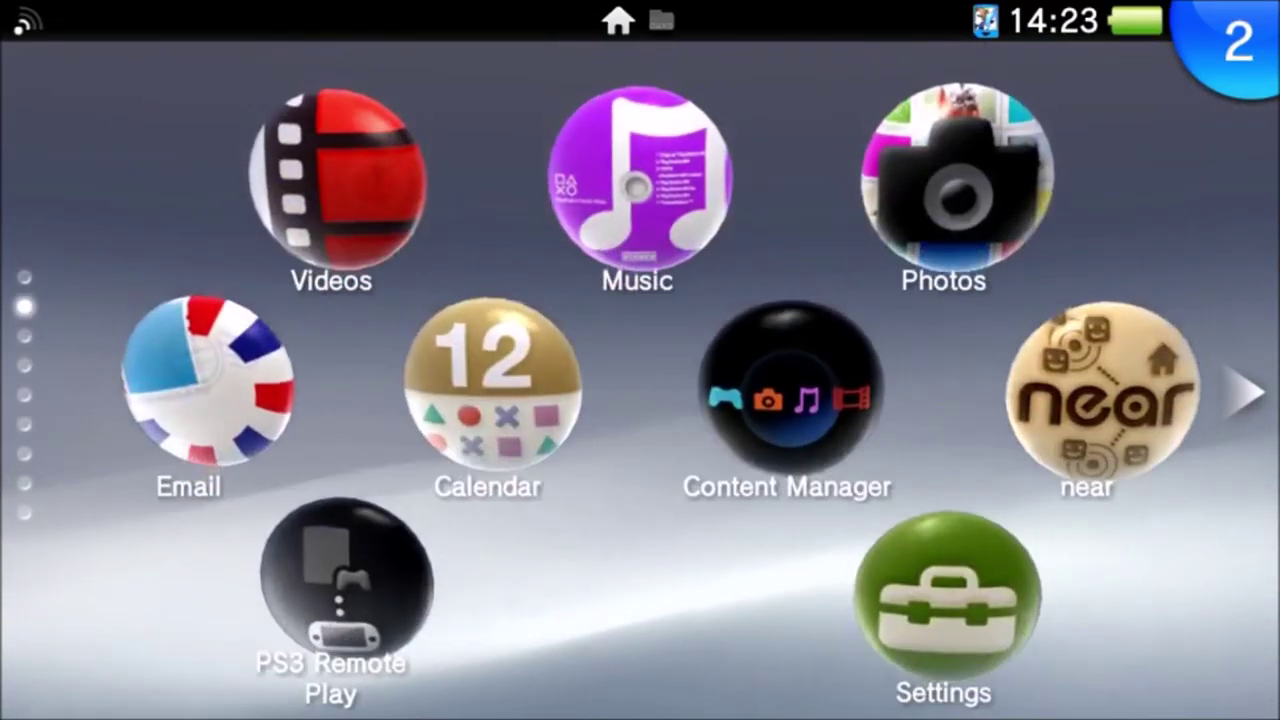
left_click(943, 643)
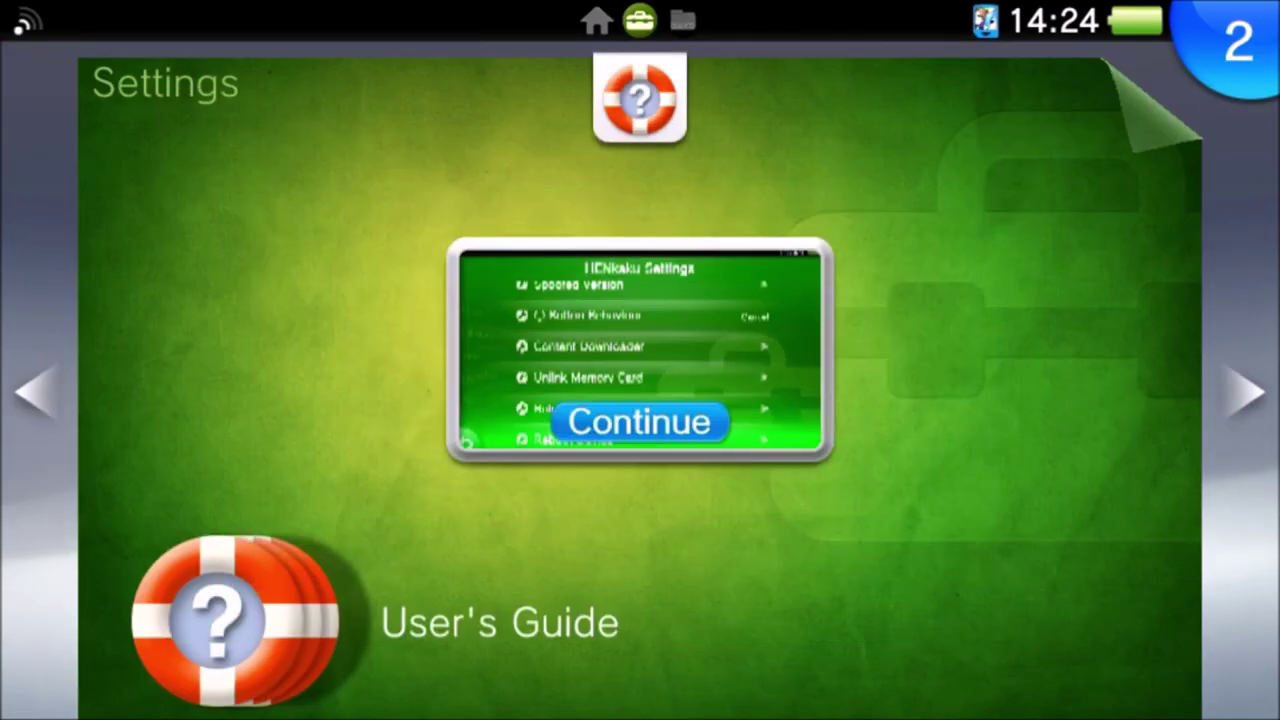
left_click_drag(1165, 95, 600, 420)
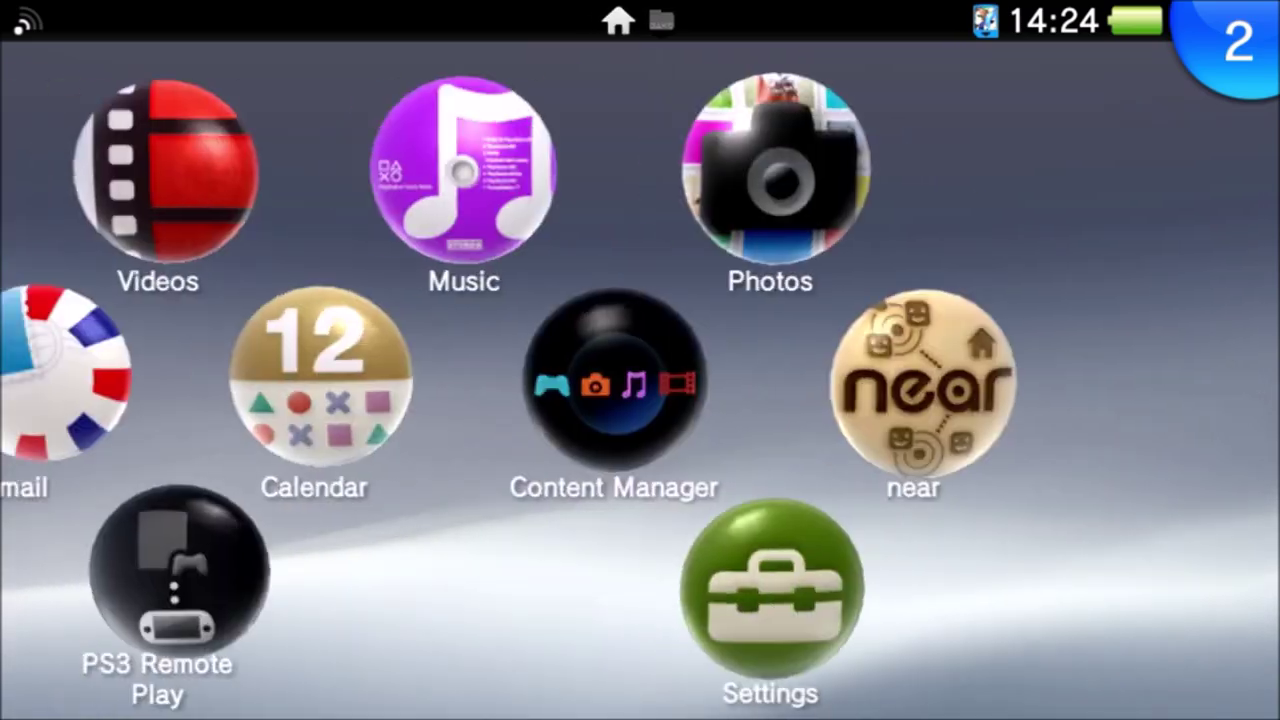
Launch Emil's Task from the last home page, closing the running app, then return to its LiveArea
scroll(640, 380, "down", 5)
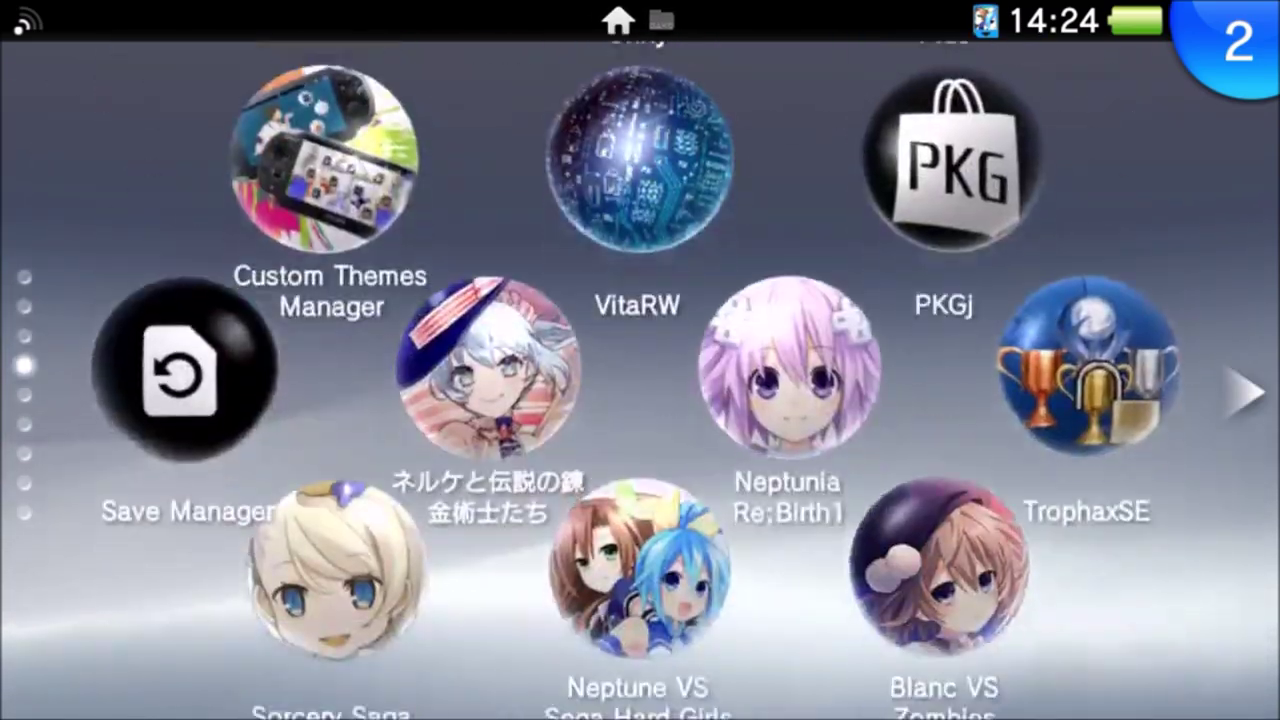
scroll(640, 380, "down", 2)
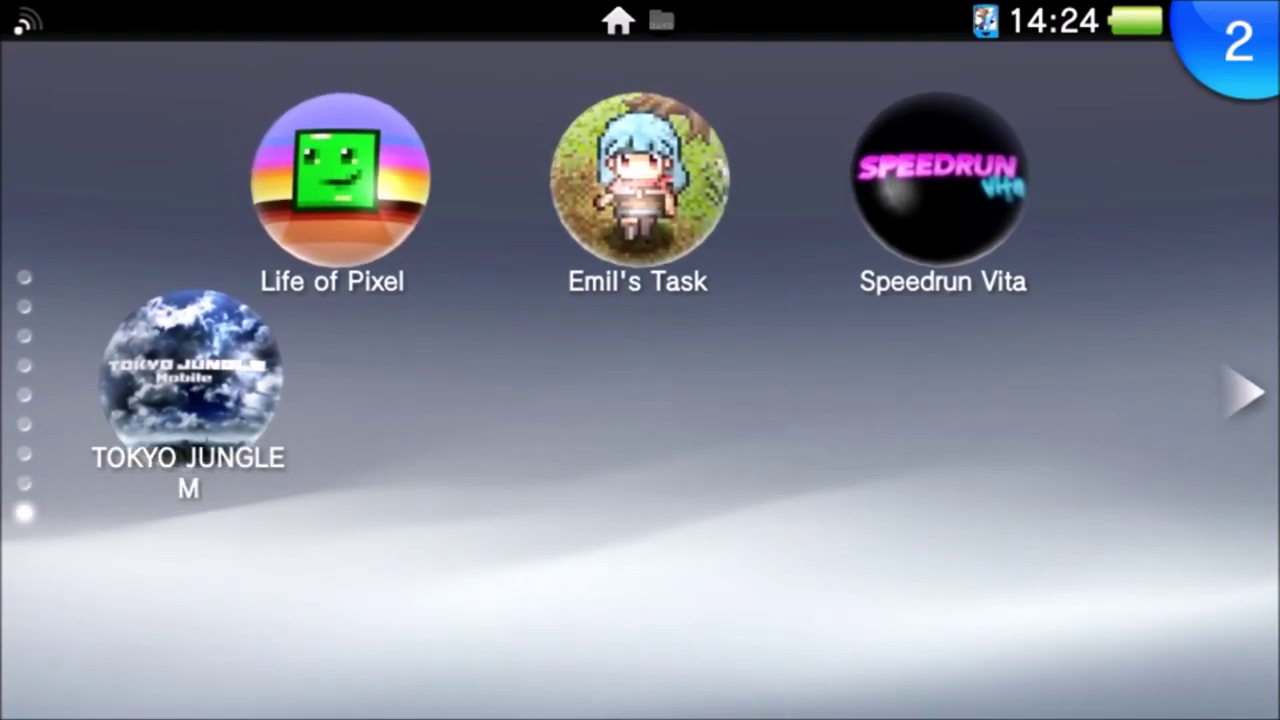
left_click(640, 180)
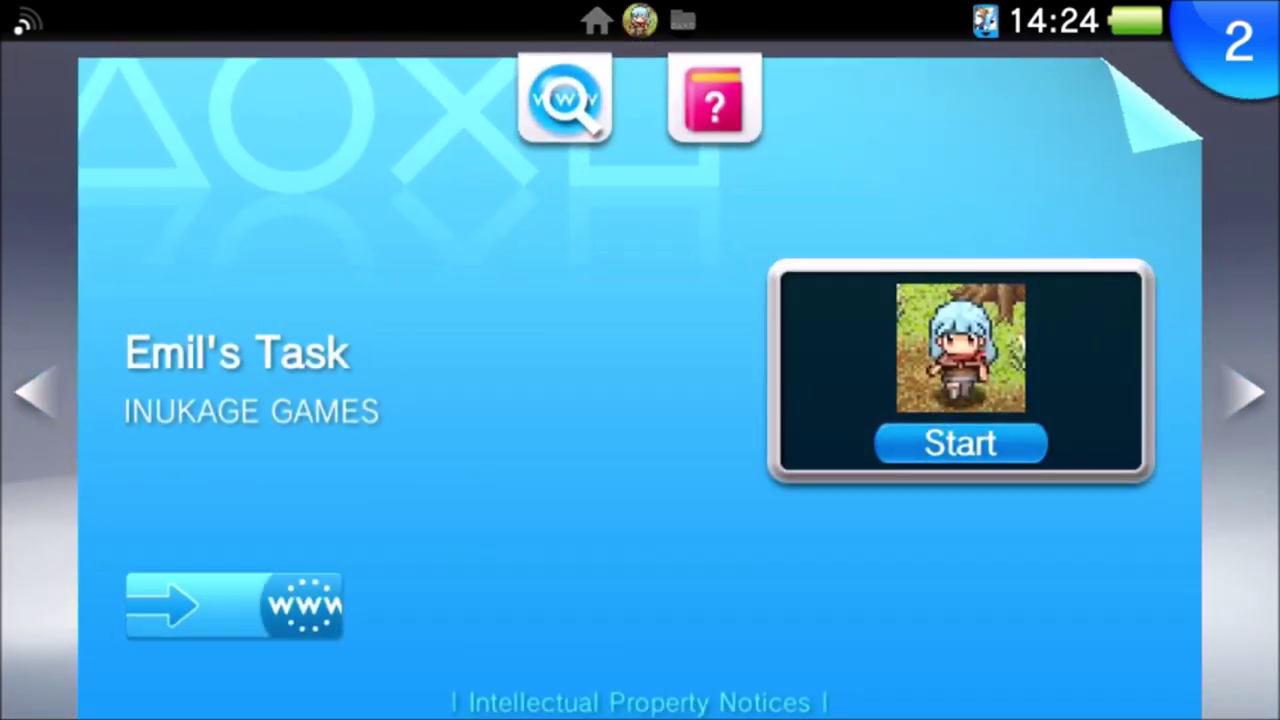
left_click(960, 443)
left_click(868, 590)
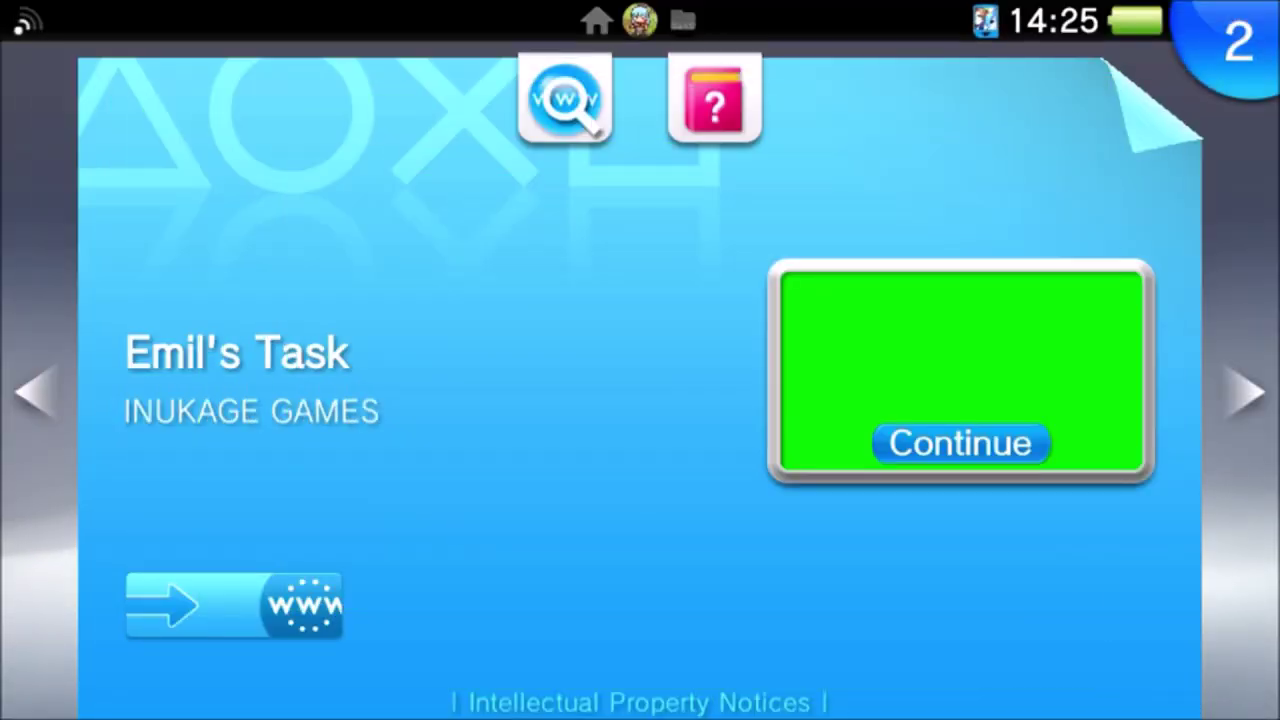
key("super")
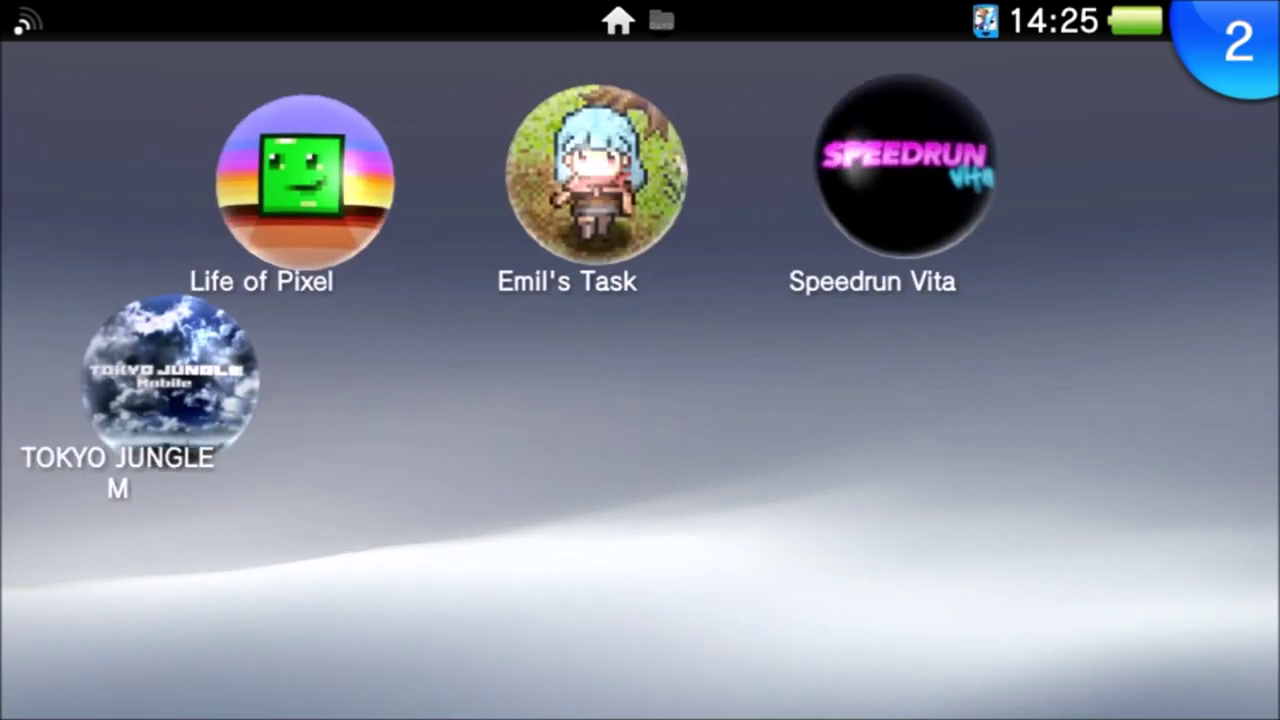
Read Emil's Task's Title ID NPPA00267 from its Information card, then resume VitaShell
left_click_drag(900, 400, 400, 400)
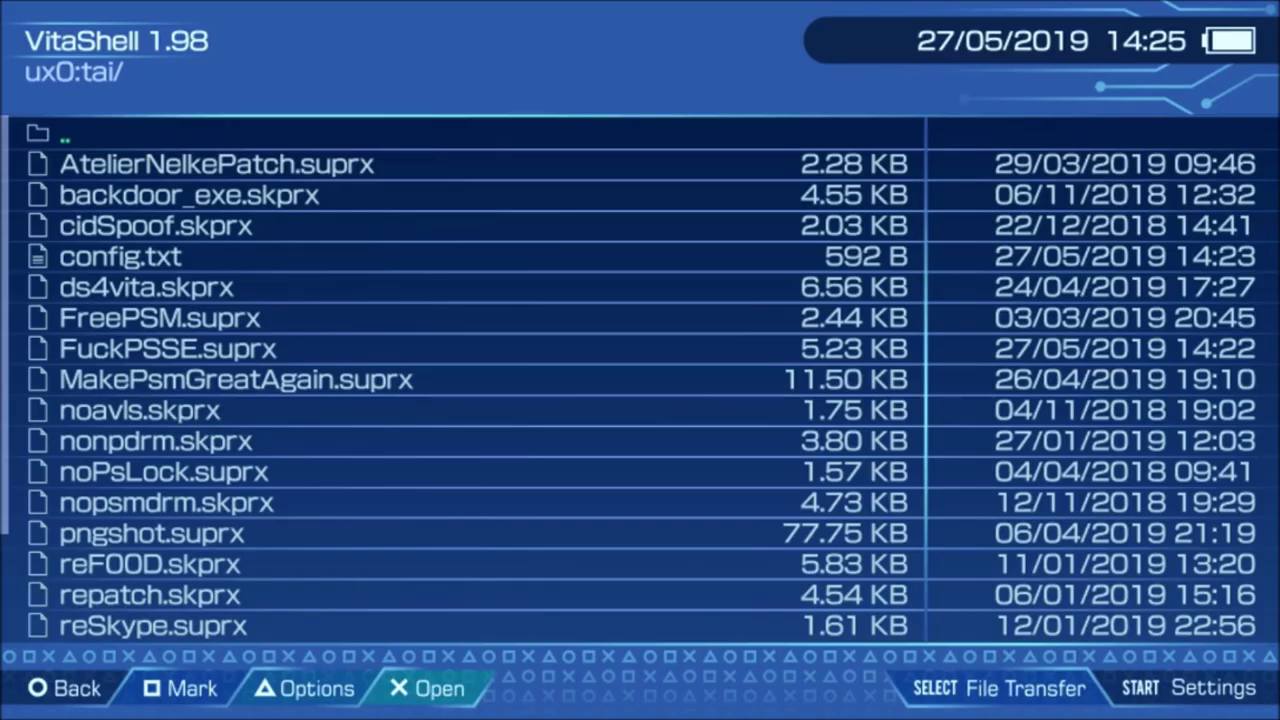
key("super")
key("super")
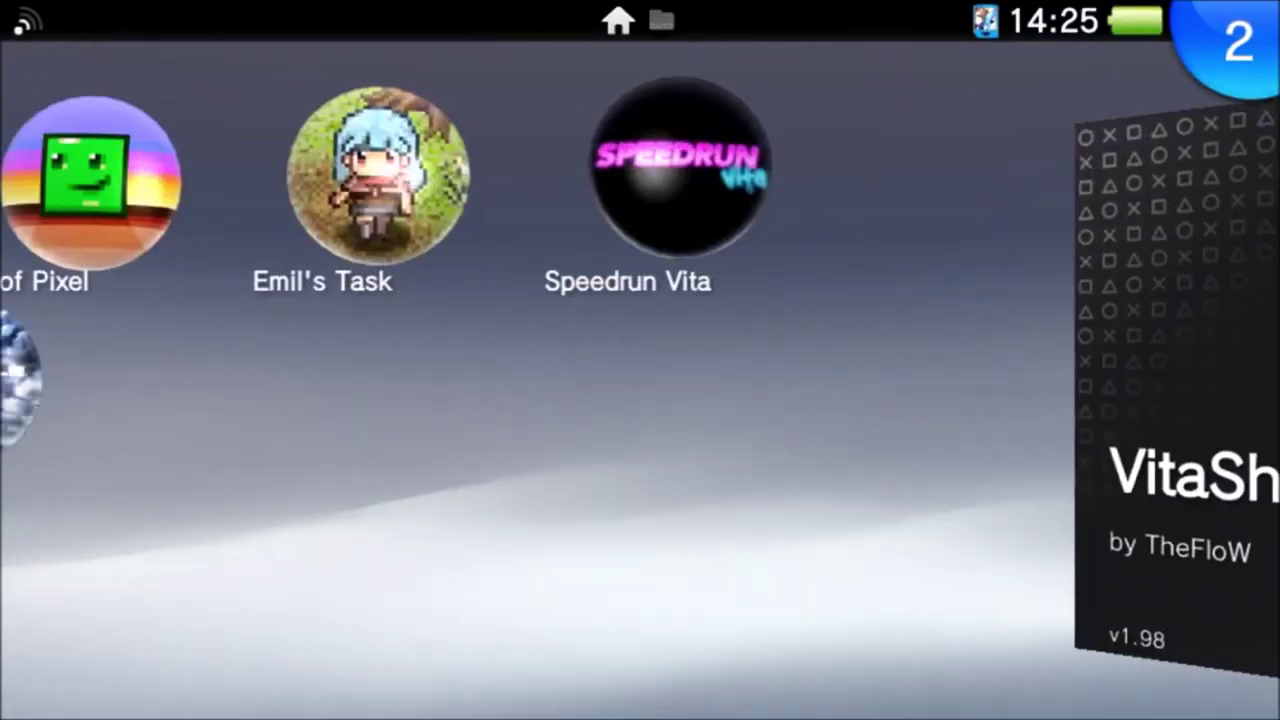
left_click(643, 175)
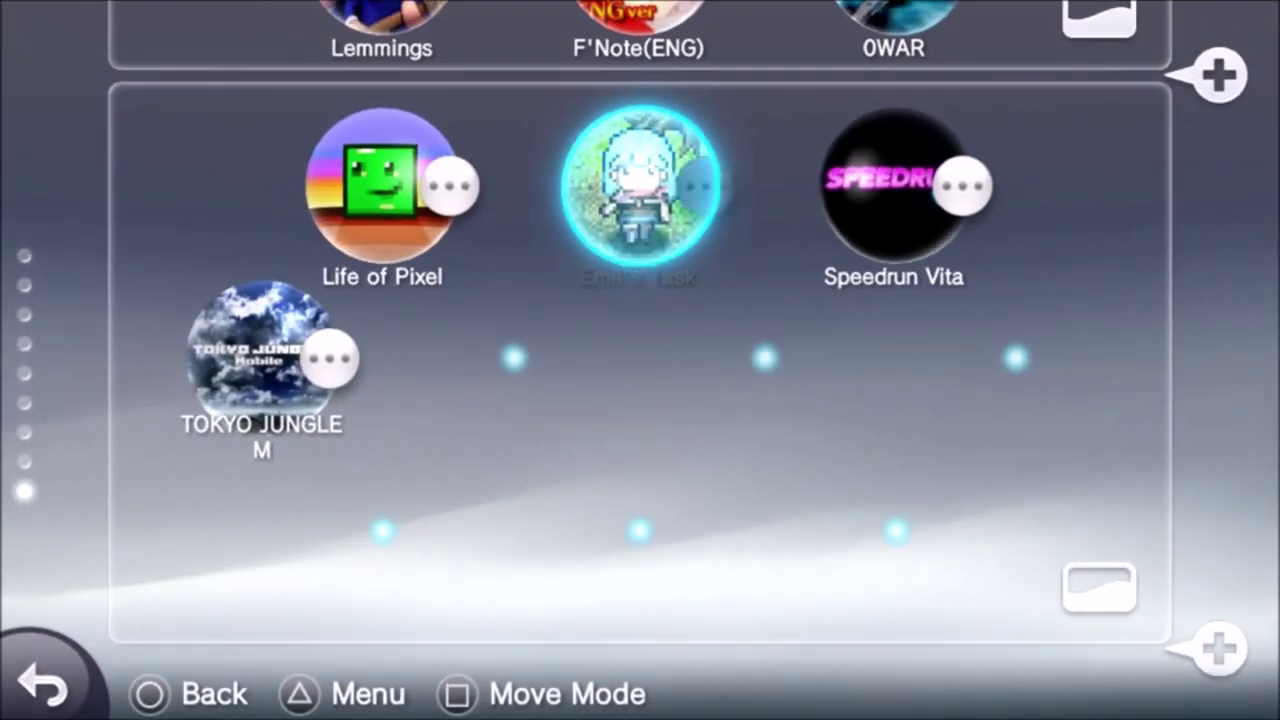
left_click(706, 186)
left_click(600, 425)
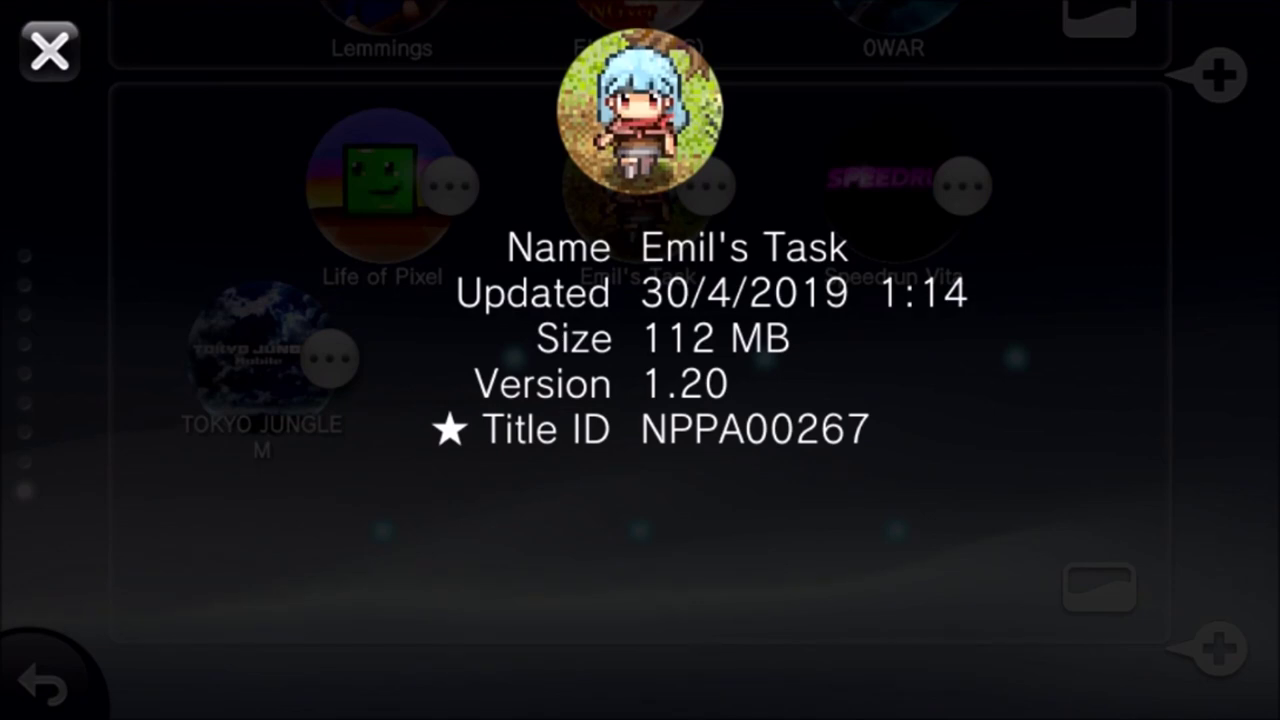
left_click(49, 50)
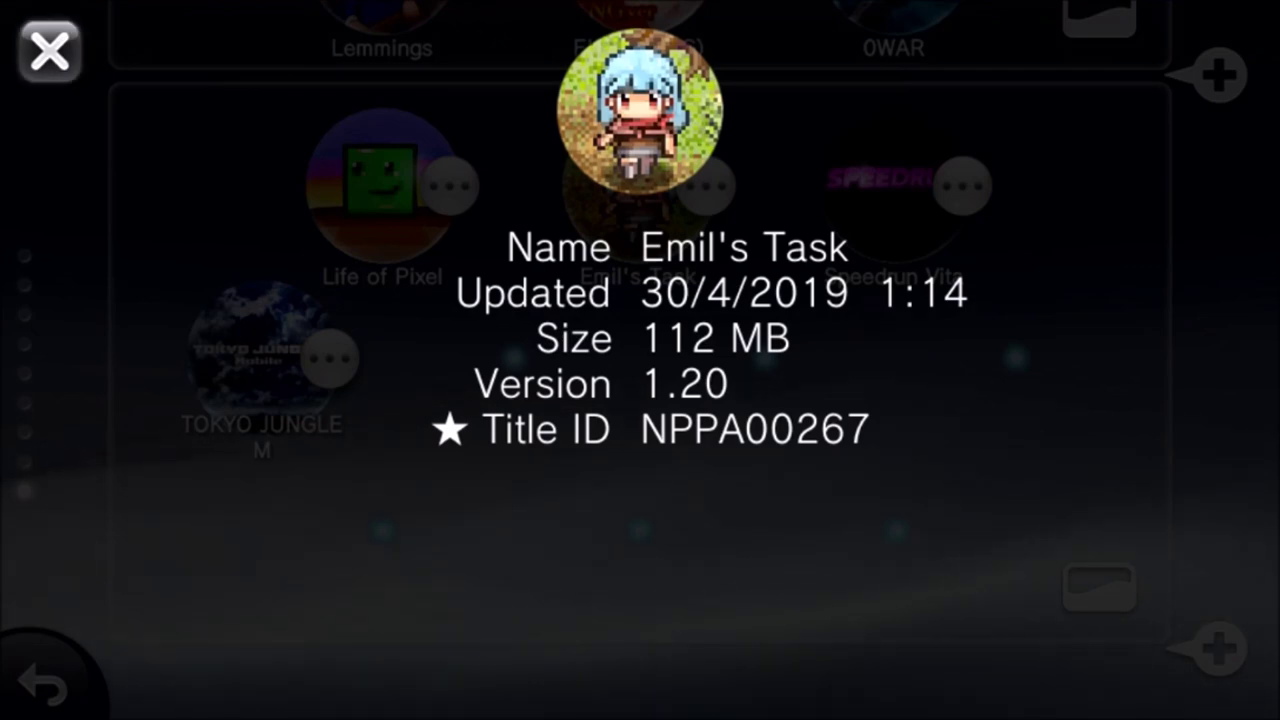
left_click(43, 685)
left_click_drag(900, 400, 500, 400)
left_click(960, 443)
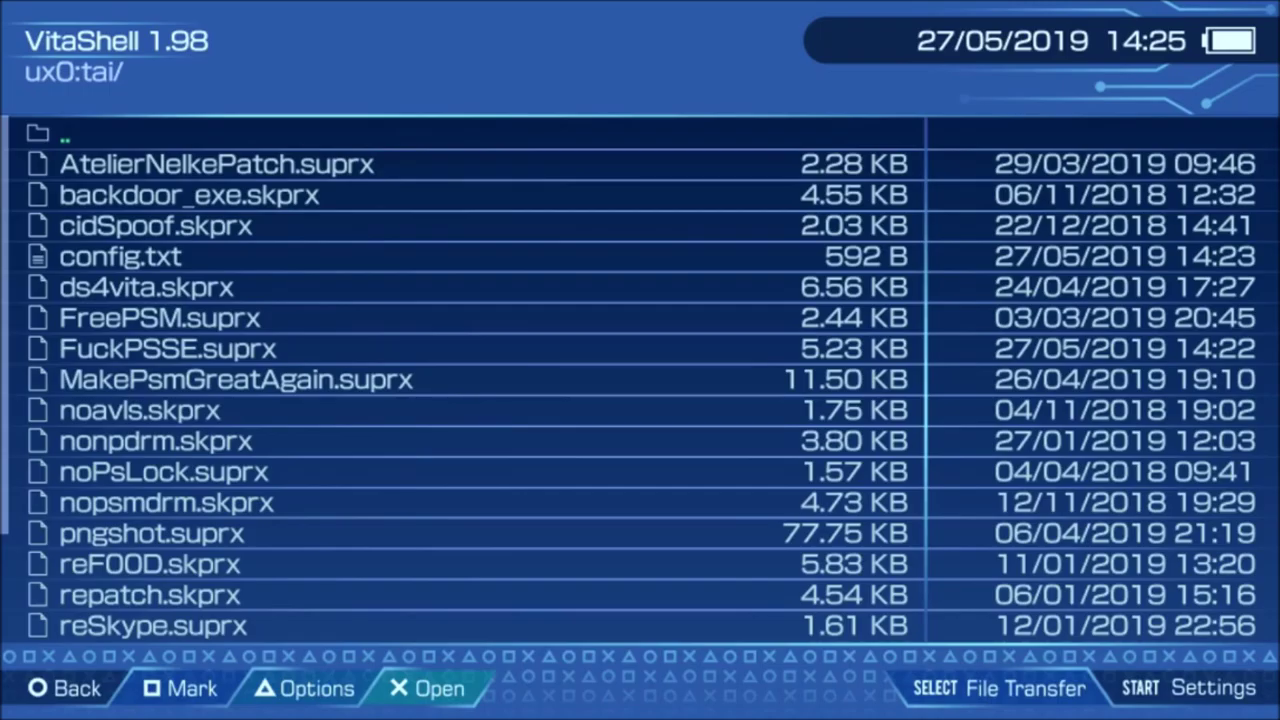
Browse from the ux0: root to ux0:psm/NPPA00267/RW/Temp in VitaShell
key("Escape")
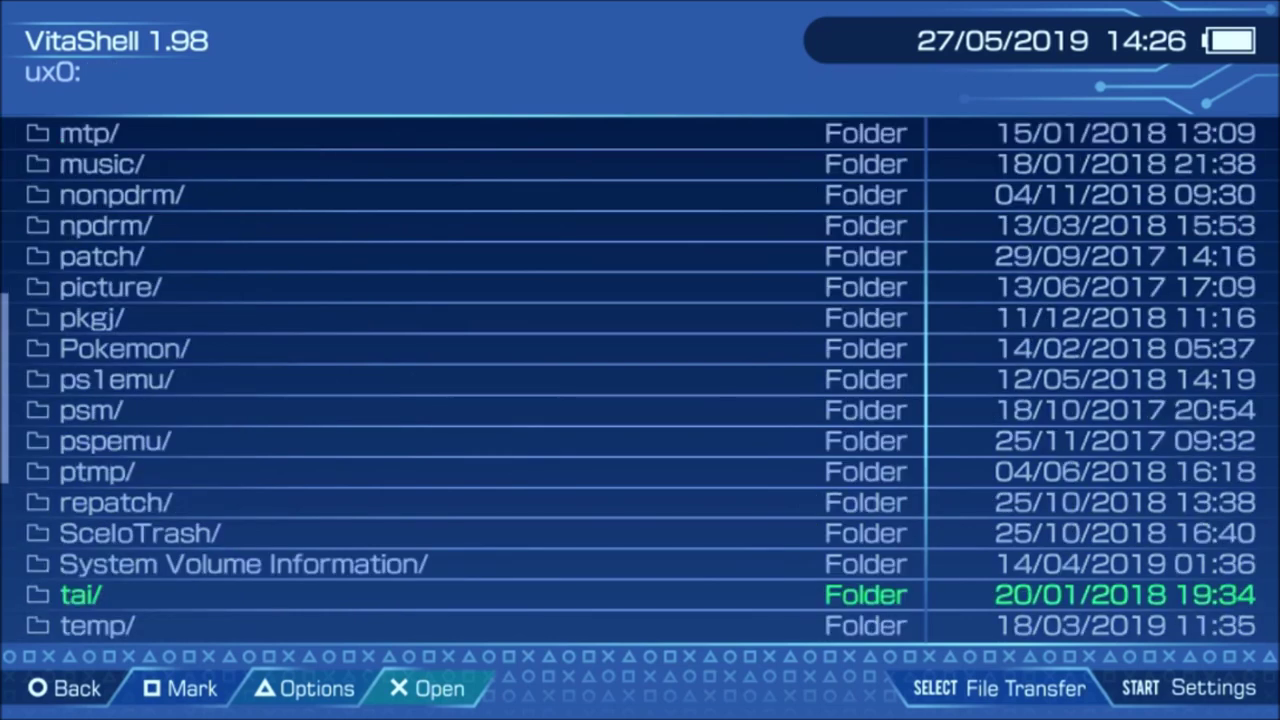
key("Up")
key("Up")
key("Up")
key("Up")
key("Up")
key("Up")
key("Return")
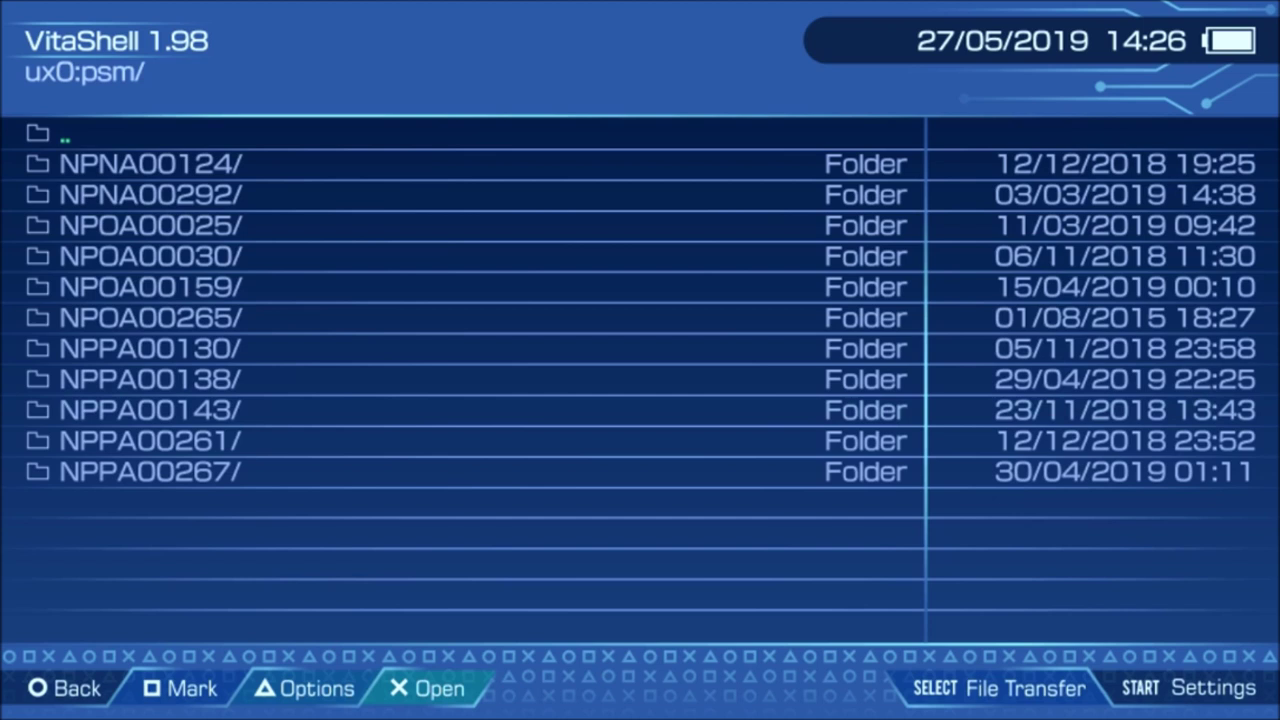
key("Down")
key("Down")
key("Down")
key("Down")
key("Down")
key("Down")
key("Down")
key("Down")
key("Down")
key("Down")
key("Down")
key("Return")
key("Down")
key("Down")
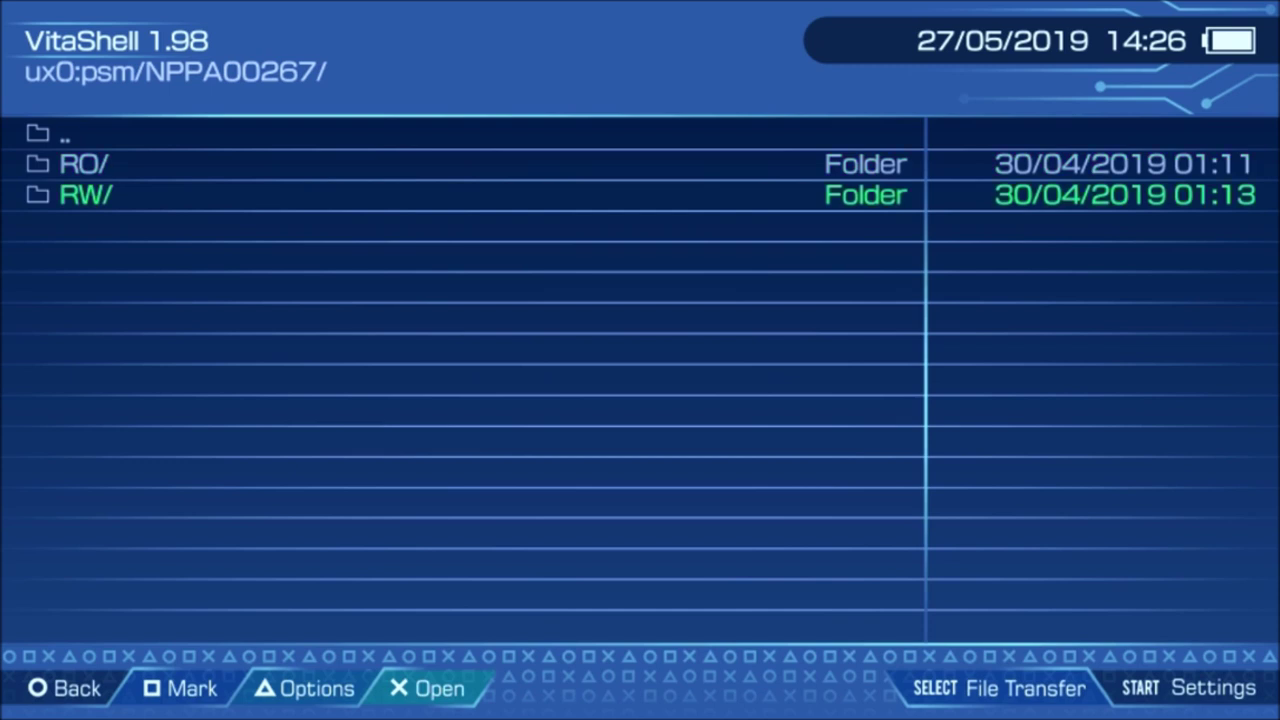
key("Return")
key("Down")
key("Down")
key("Down")
key("Return")
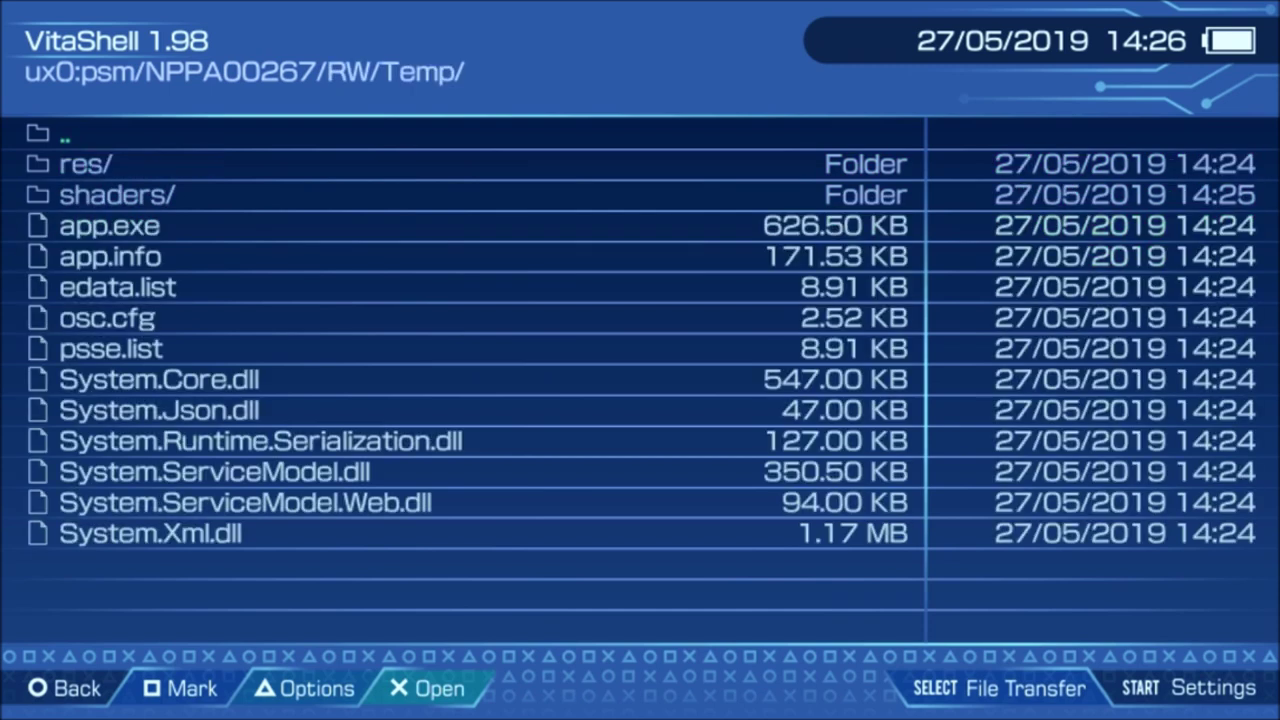
Scroll through the Temp folder's decrypted files and settle on app.info
key("Up")
key("Up")
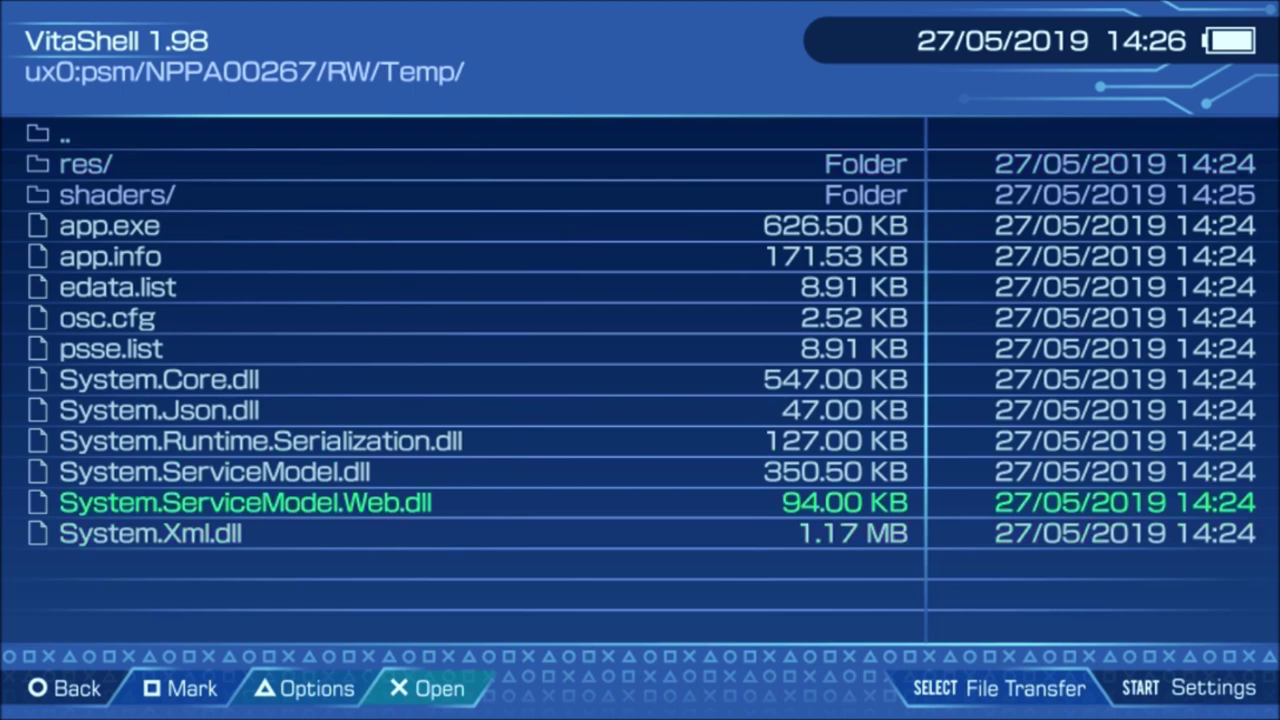
key("Up")
key("Up")
key("Up")
key("Up")
key("Up")
key("Up")
key("Up")
key("Up")
key("Up")
key("Up")
key("Up")
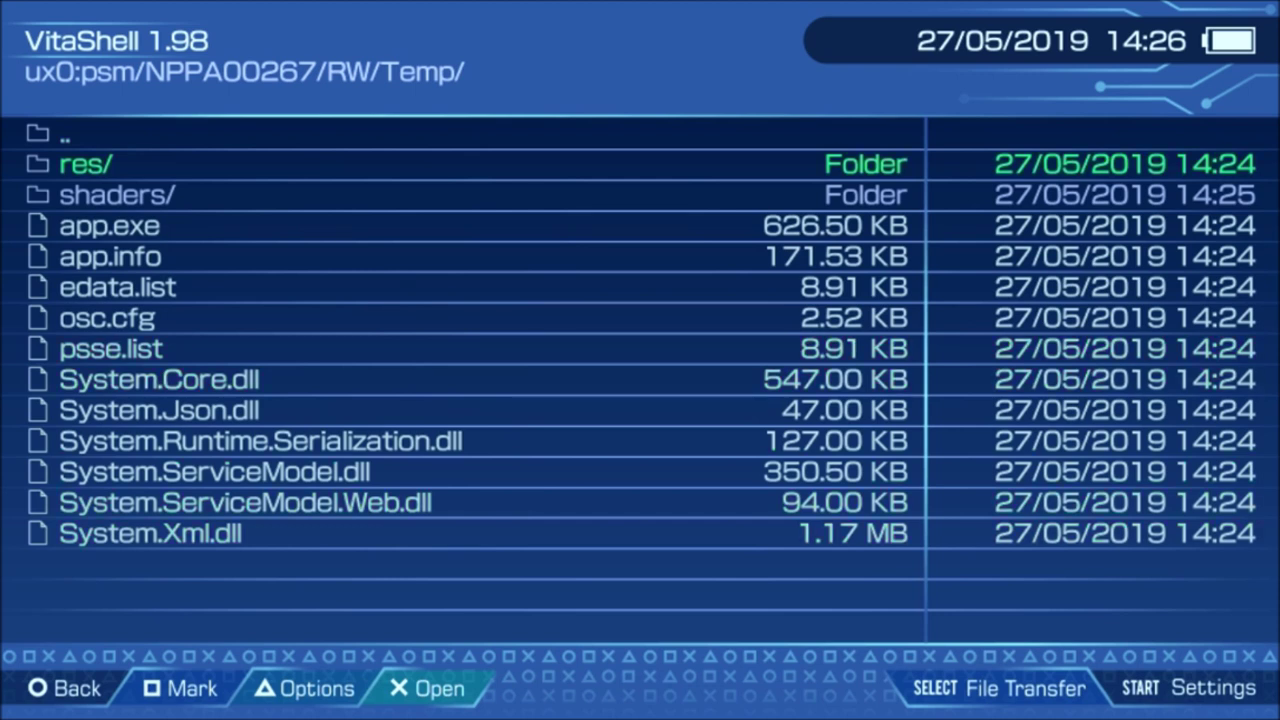
key("Down")
key("Down")
key("Down")
key("Down")
key("Down")
key("Down")
key("Down")
key("Down")
key("Down")
key("Down")
key("Down")
key("Down")
key("Up")
key("Up")
key("Up")
key("Up")
key("Up")
key("Up")
key("Up")
key("Up")
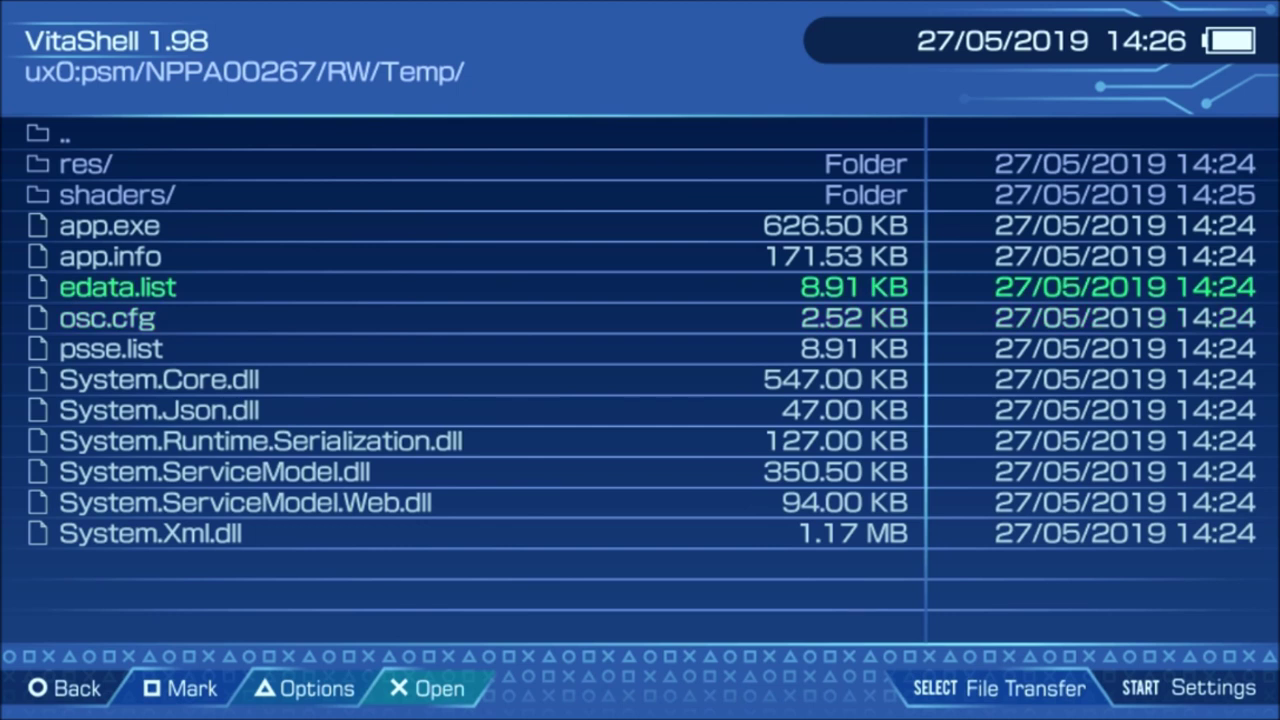
key("Up")
key("Up")
key("Up")
key("Up")
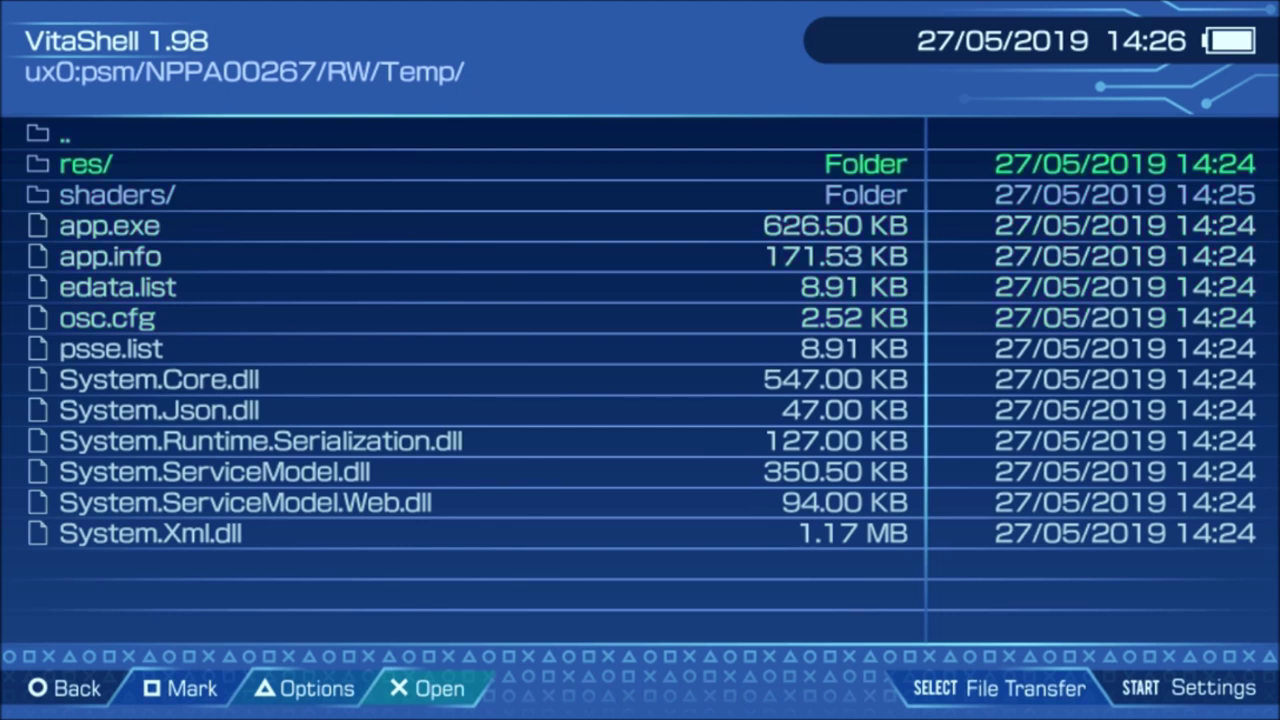
key("Down")
key("Down")
key("Down")
key("Down")
key("Down")
key("Down")
key("Down")
key("Down")
key("Down")
key("Down")
key("Down")
key("Down")
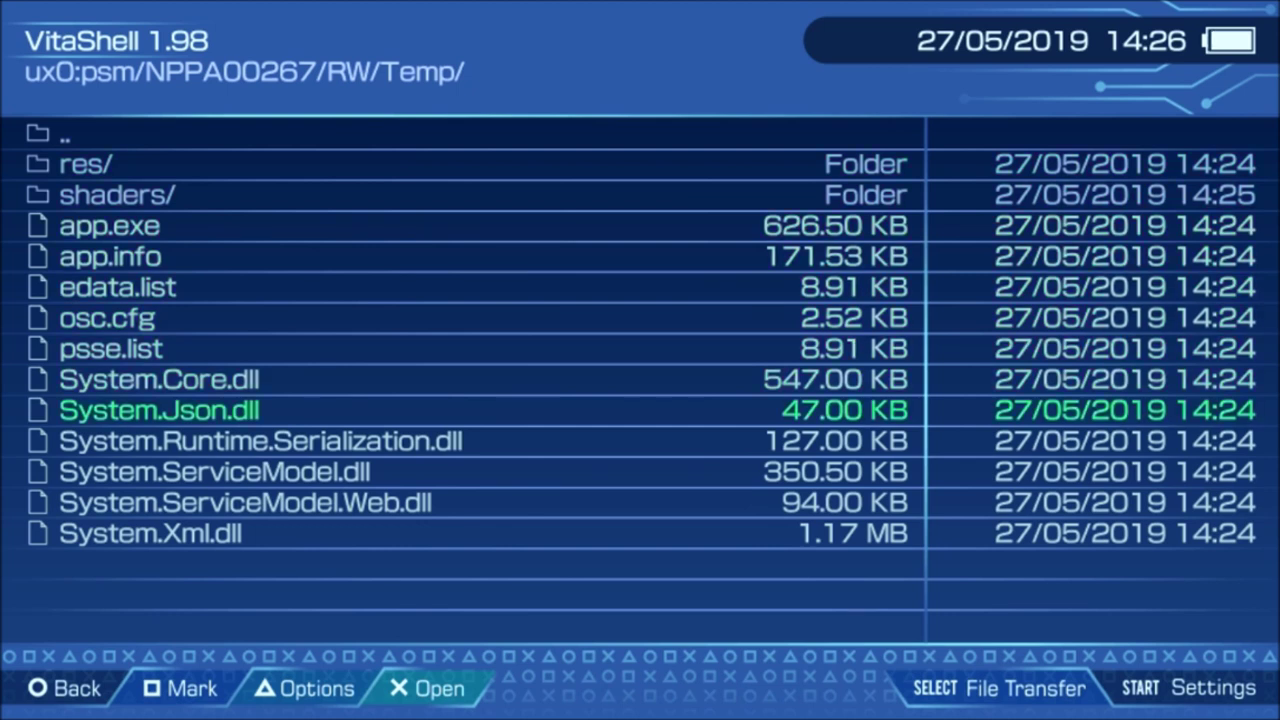
key("Up")
key("Up")
key("Up")
key("Up")
key("Up")
key("Up")
key("Up")
key("Up")
key("Up")
key("Up")
key("Up")
key("Up")
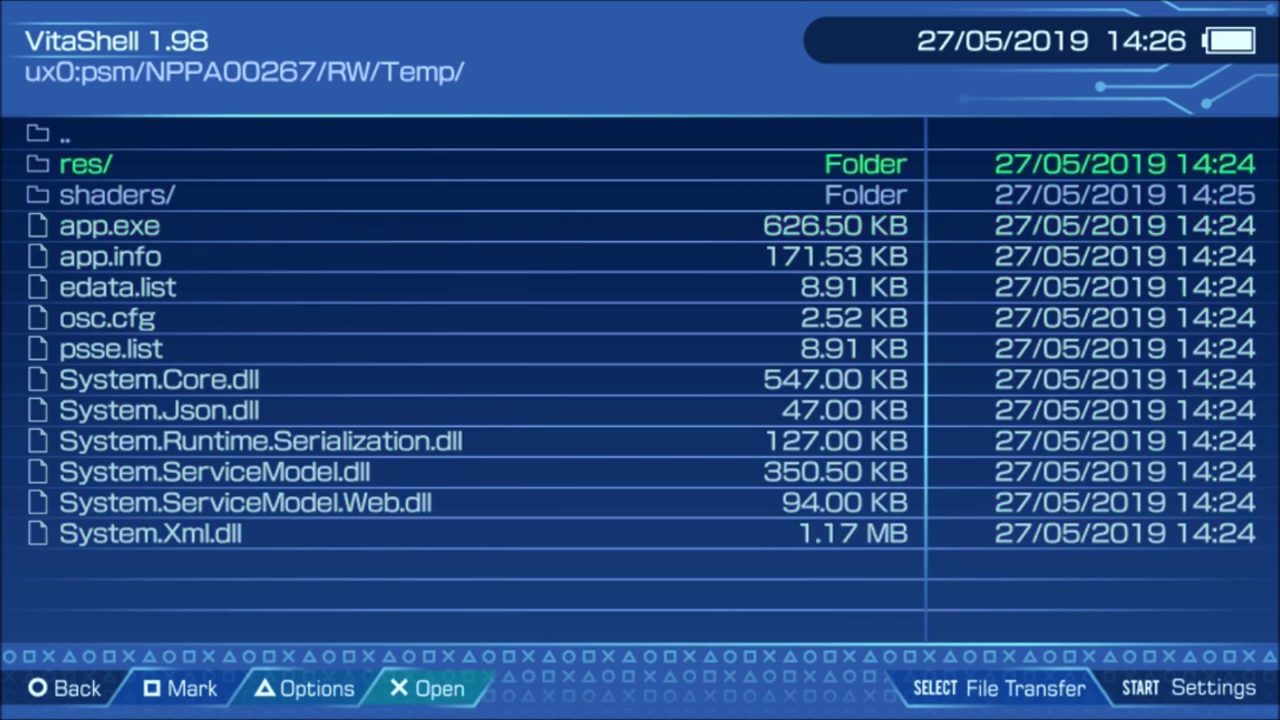
key("Down")
key("Down")
key("Down")
Open app.info and read through its metadata lines, such as developer, copyright and age rating
key("Return")
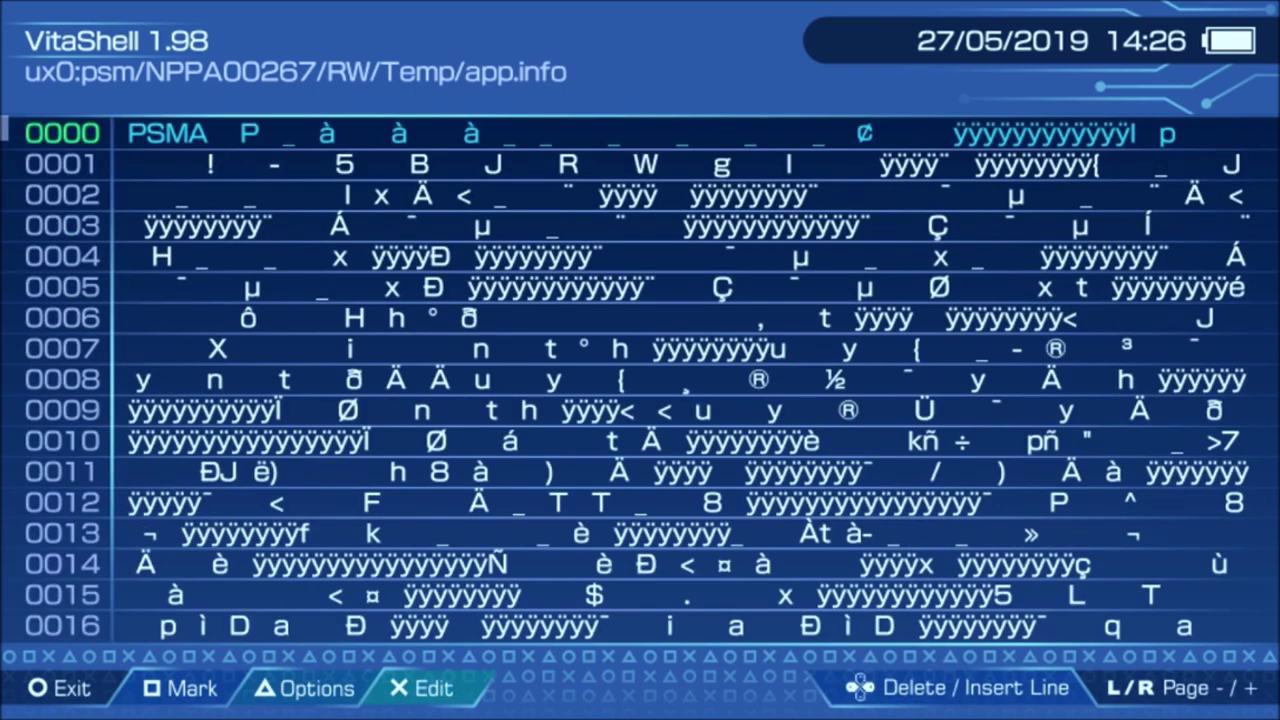
key("Down")
key("Down")
key("Down")
key("Down")
key("Down")
key("Down")
key("Down")
key("Down")
key("Down")
key("Down")
key("Down")
key("Down")
key("Down")
key("Down")
key("Down")
key("Down")
key("Down")
key("Down")
key("Down")
key("Down")
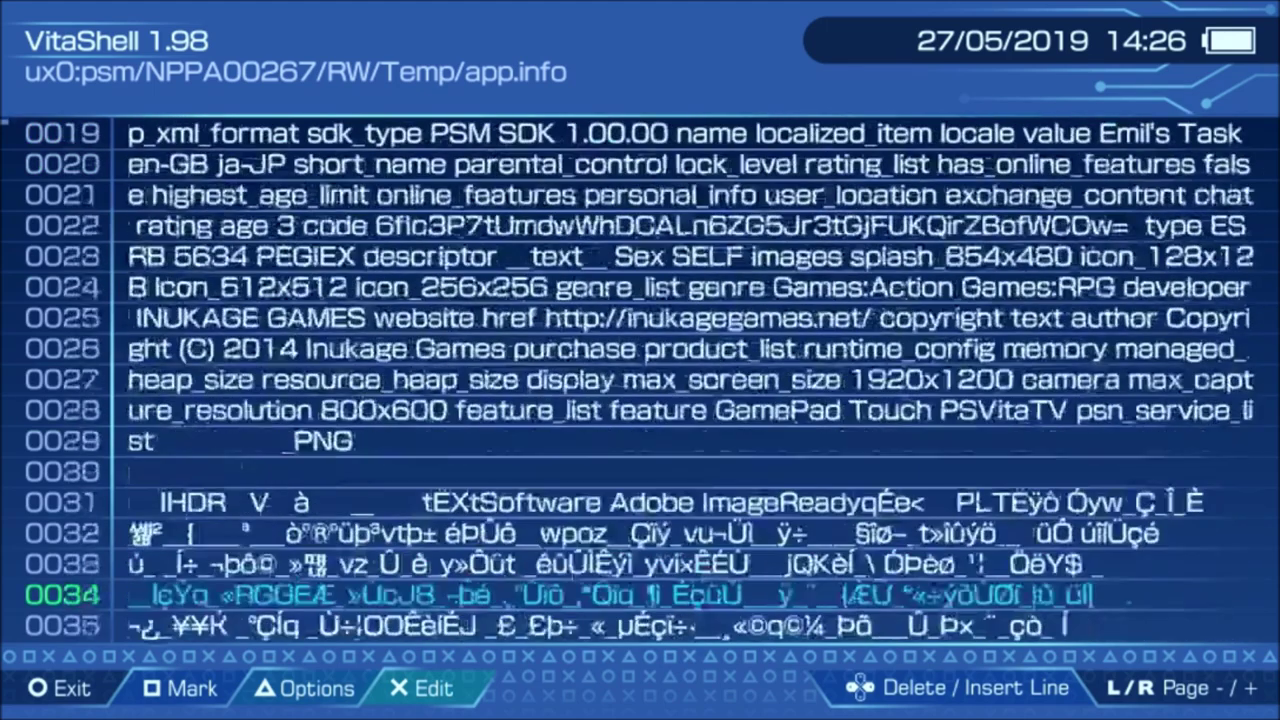
key("Up")
key("Up")
key("Up")
key("Up")
key("Up")
key("Up")
key("Up")
key("Up")
key("Up")
key("Up")
key("Up")
key("Up")
key("Up")
key("Up")
key("Up")
key("Up")
key("Up")
key("Up")
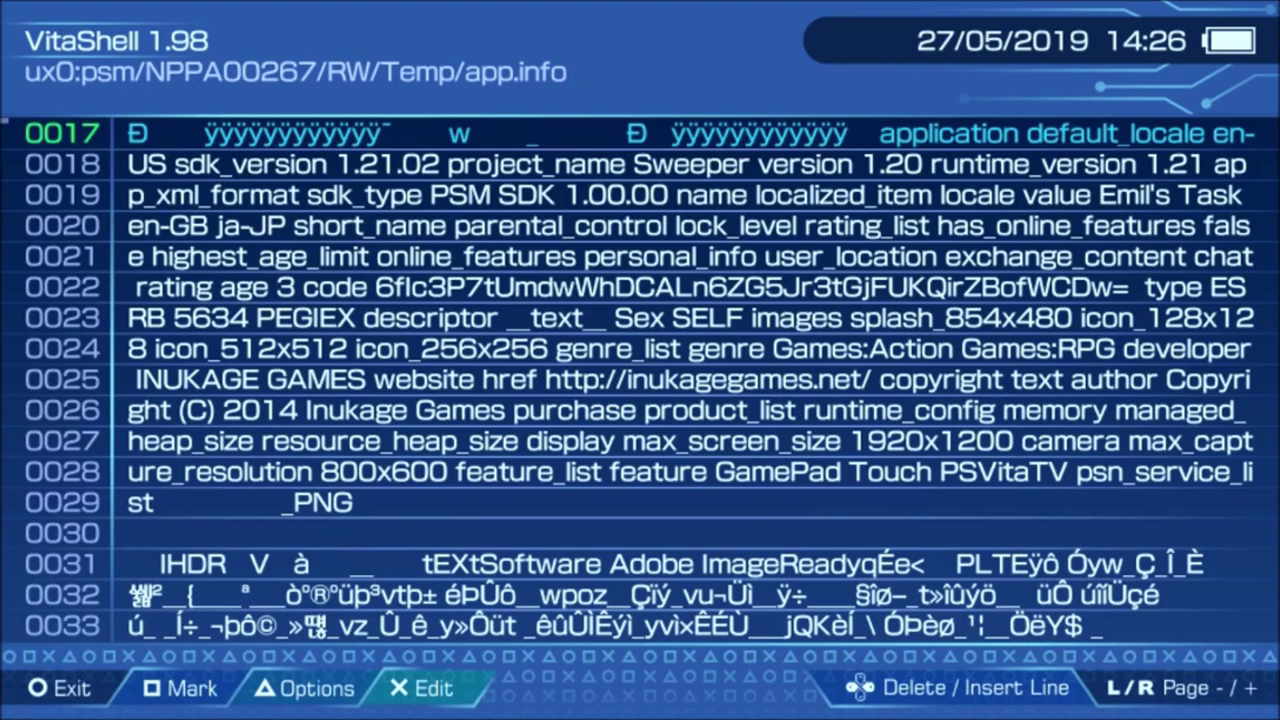
key("Down")
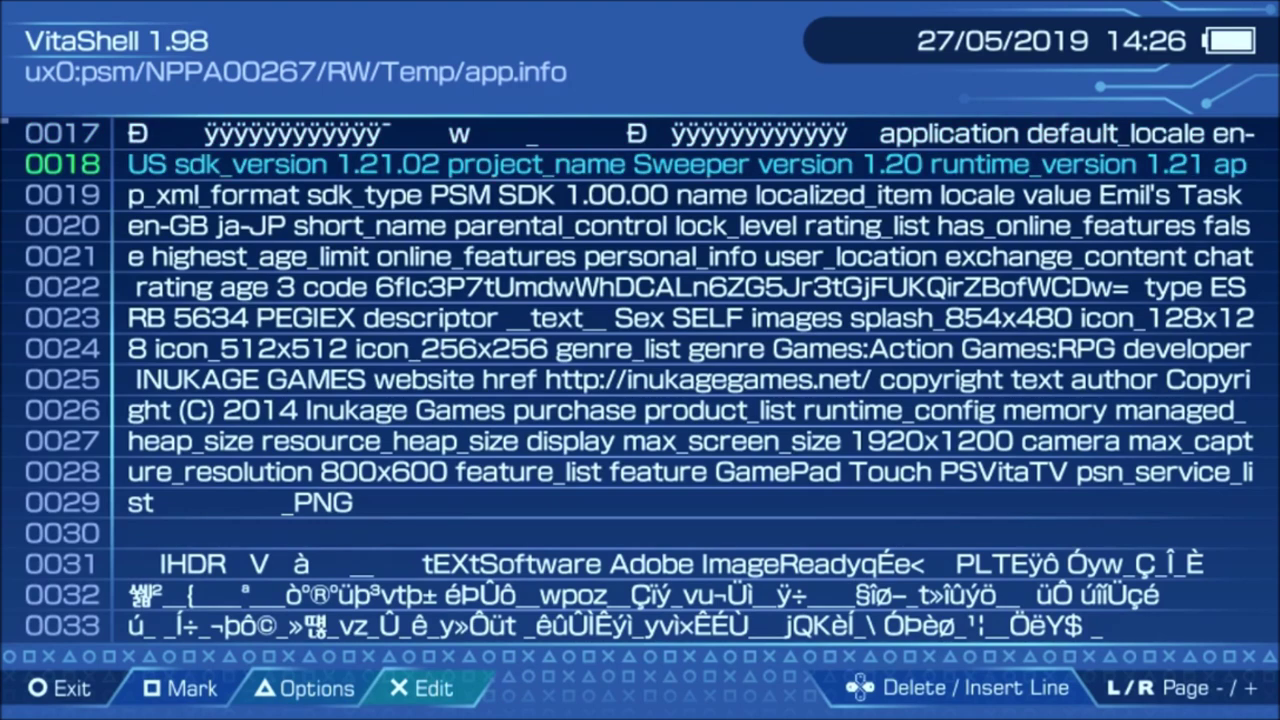
key("Down")
key("Down")
key("Down")
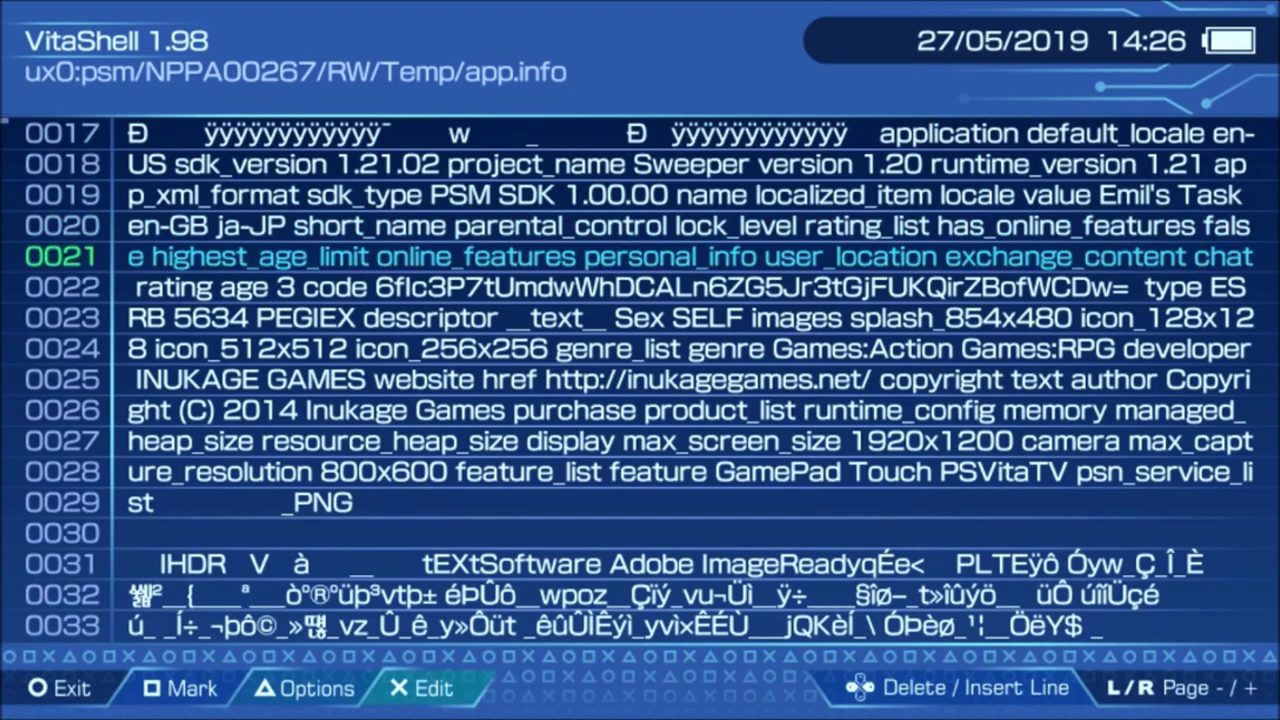
key("Down")
key("Down")
key("Down")
key("Down")
key("Down")
key("Down")
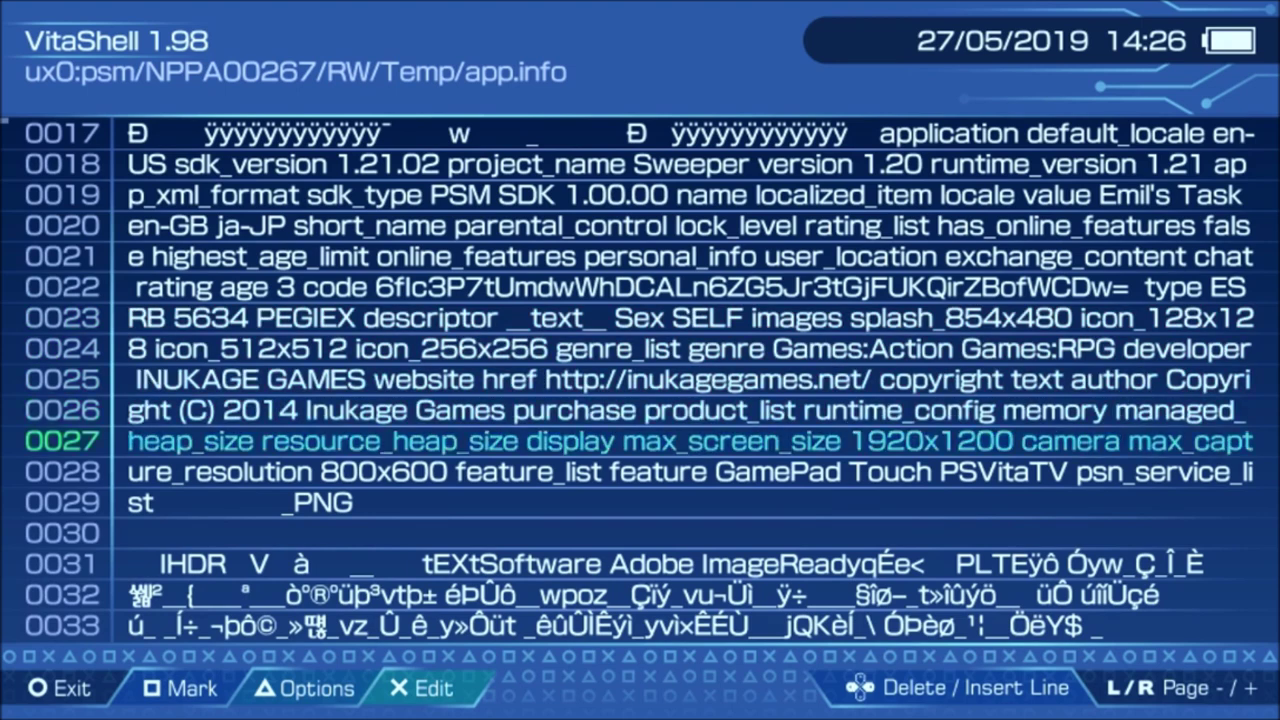
key("Up")
key("Up")
key("Down")
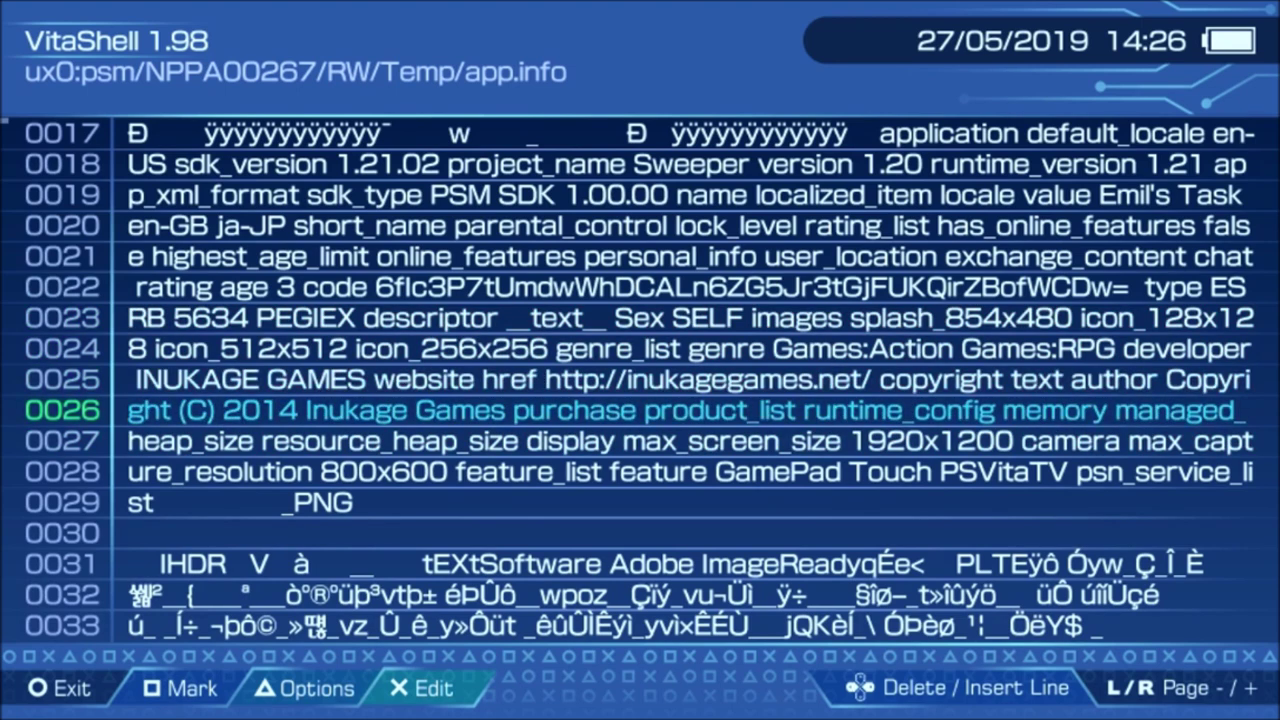
key("Up")
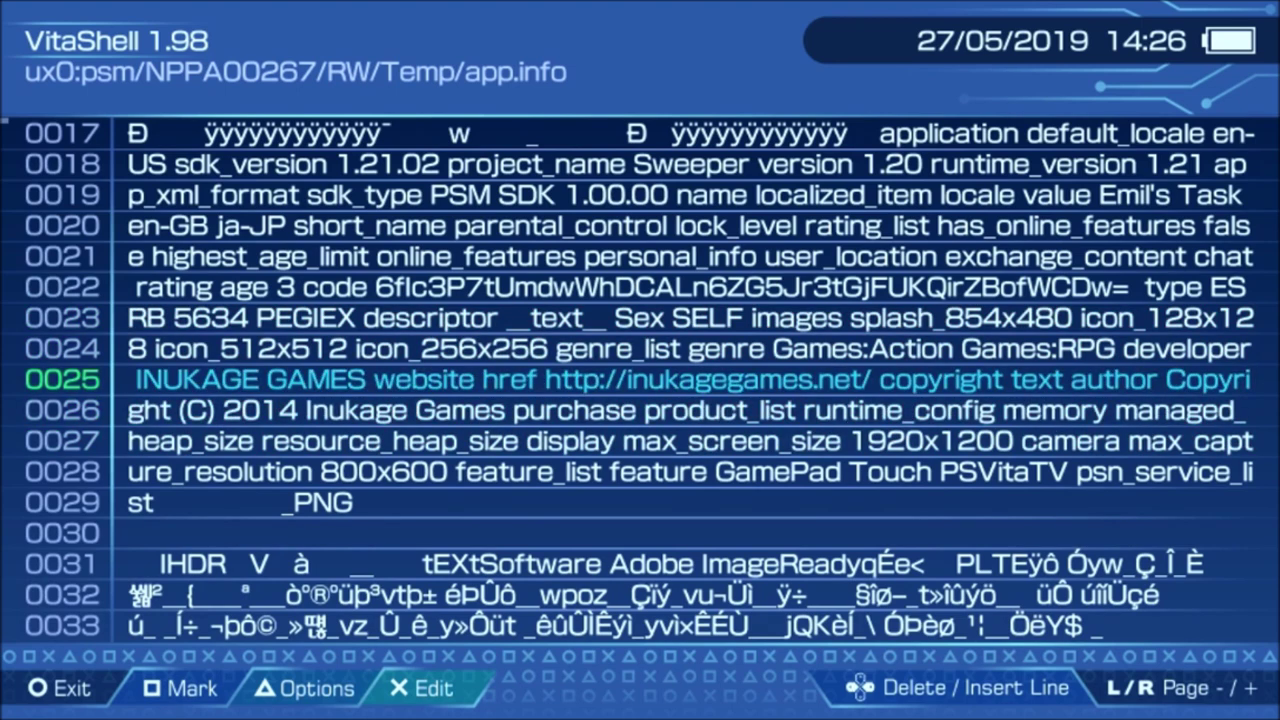
key("Up")
key("Up")
key("Up")
key("Up")
key("Up")
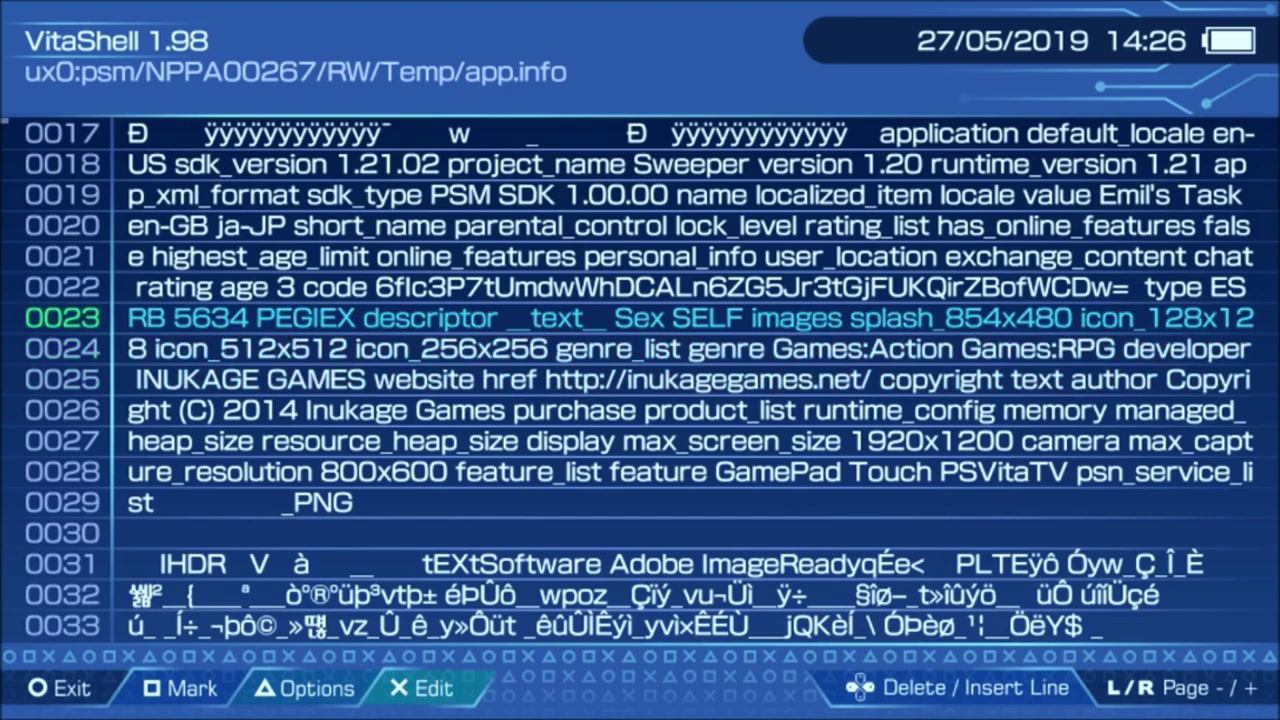
key("Down")
key("Down")
key("Down")
key("Down")
key("Down")
key("Down")
key("Down")
key("Down")
key("Down")
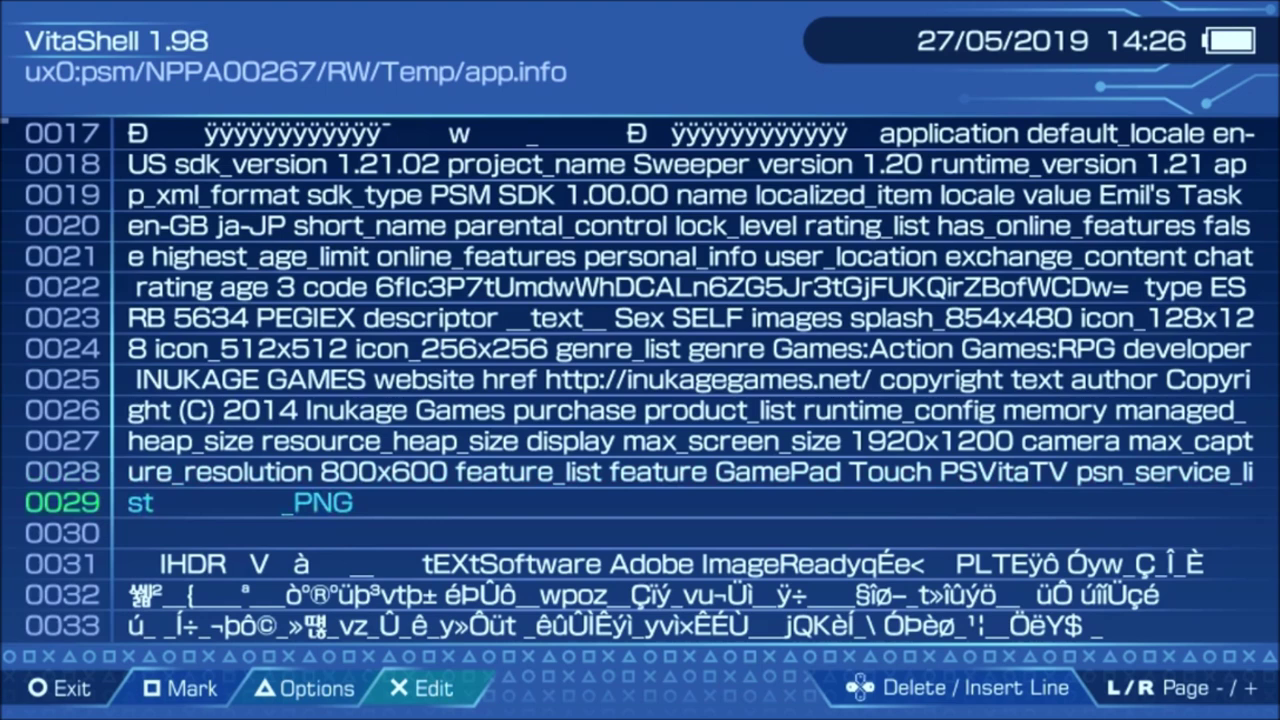
key("Up")
key("Up")
key("Up")
key("Up")
key("Up")
key("Up")
key("Up")
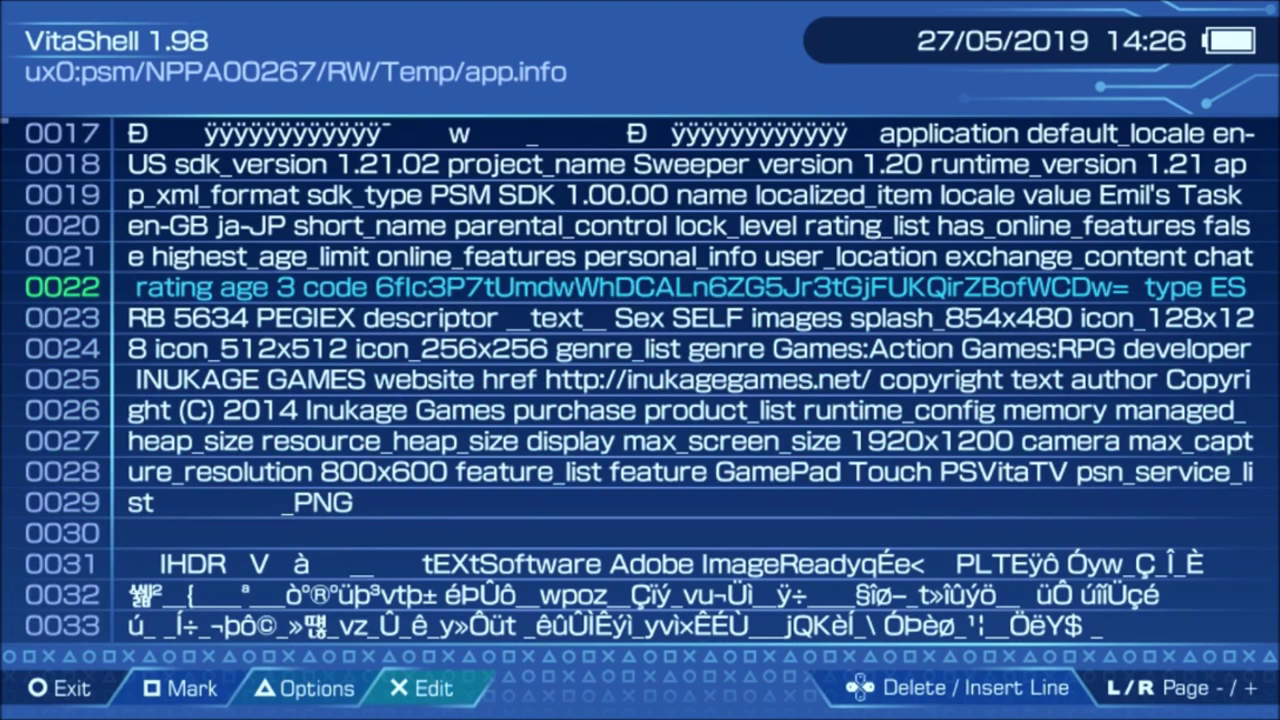
key("Up")
key("Up")
key("Up")
key("Up")
key("Up")
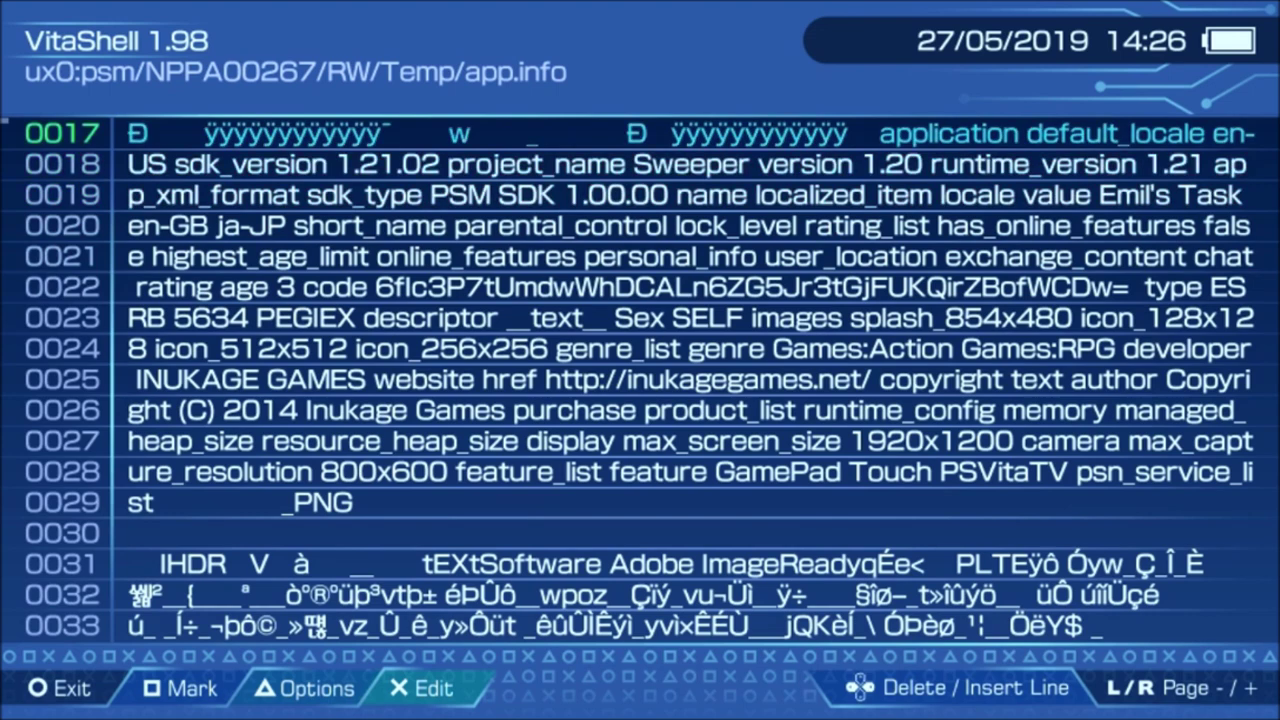
key("Down")
key("Down")
key("Down")
key("Down")
key("Down")
key("Down")
key("Down")
key("Down")
key("Down")
key("Down")
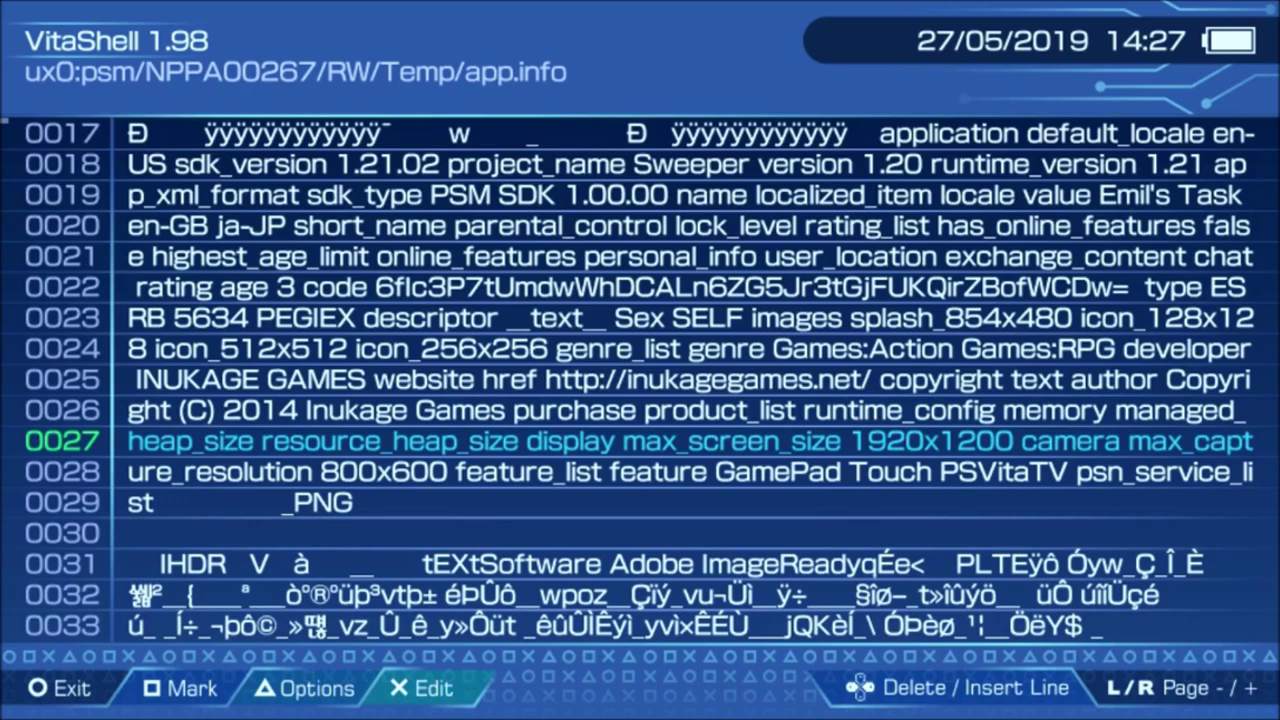
Close the app.info viewer and start VitaShell's FTP server at ftp://192.168.1.12:1337
key("Escape")
key("Escape")
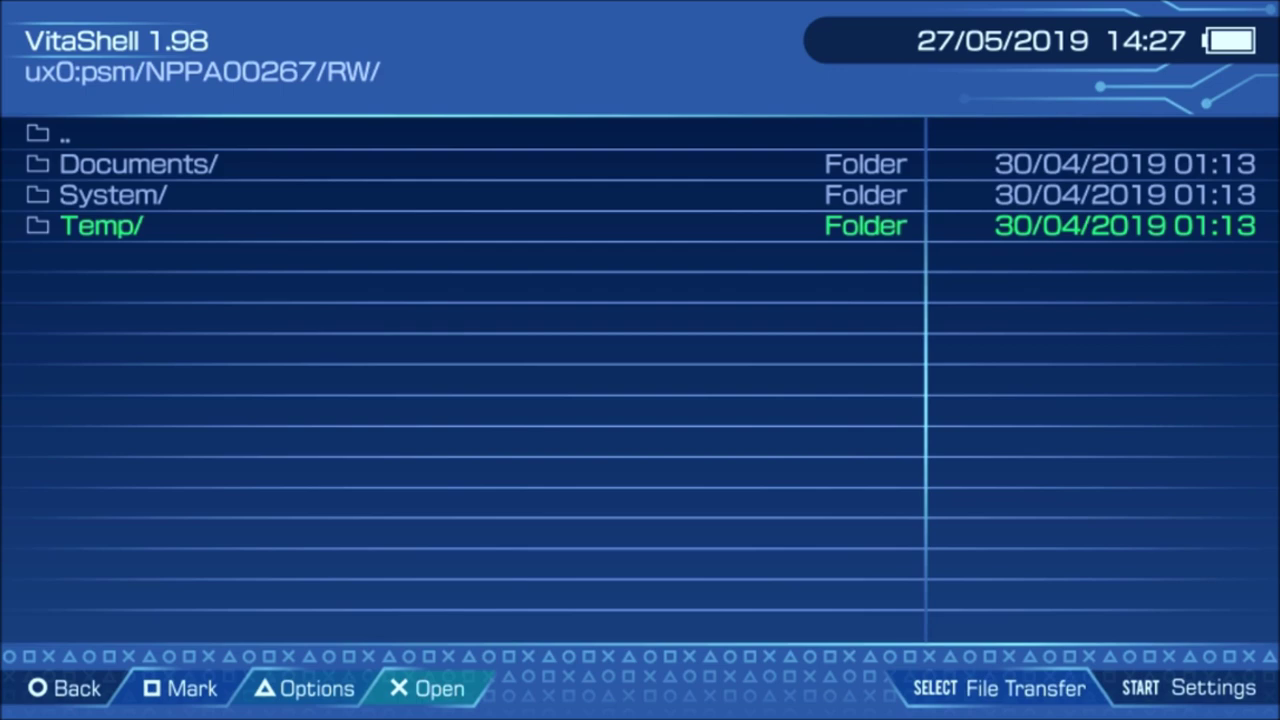
key("s")
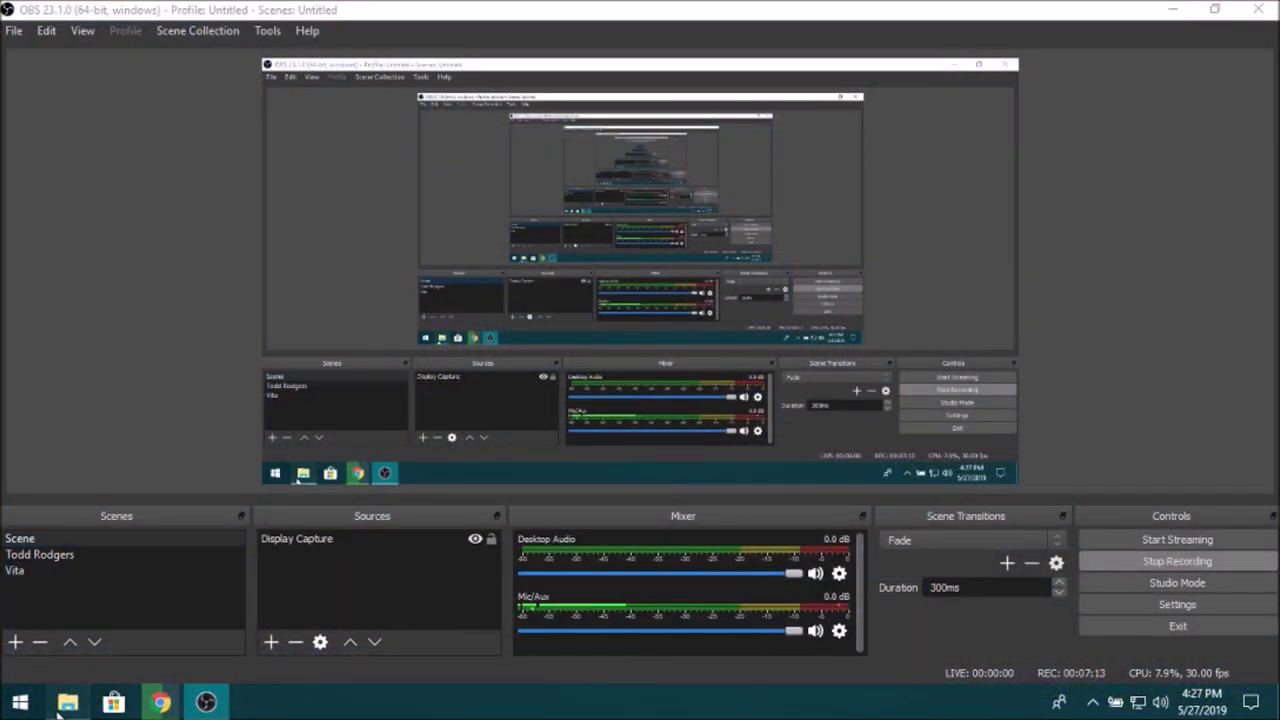
left_click(67, 702)
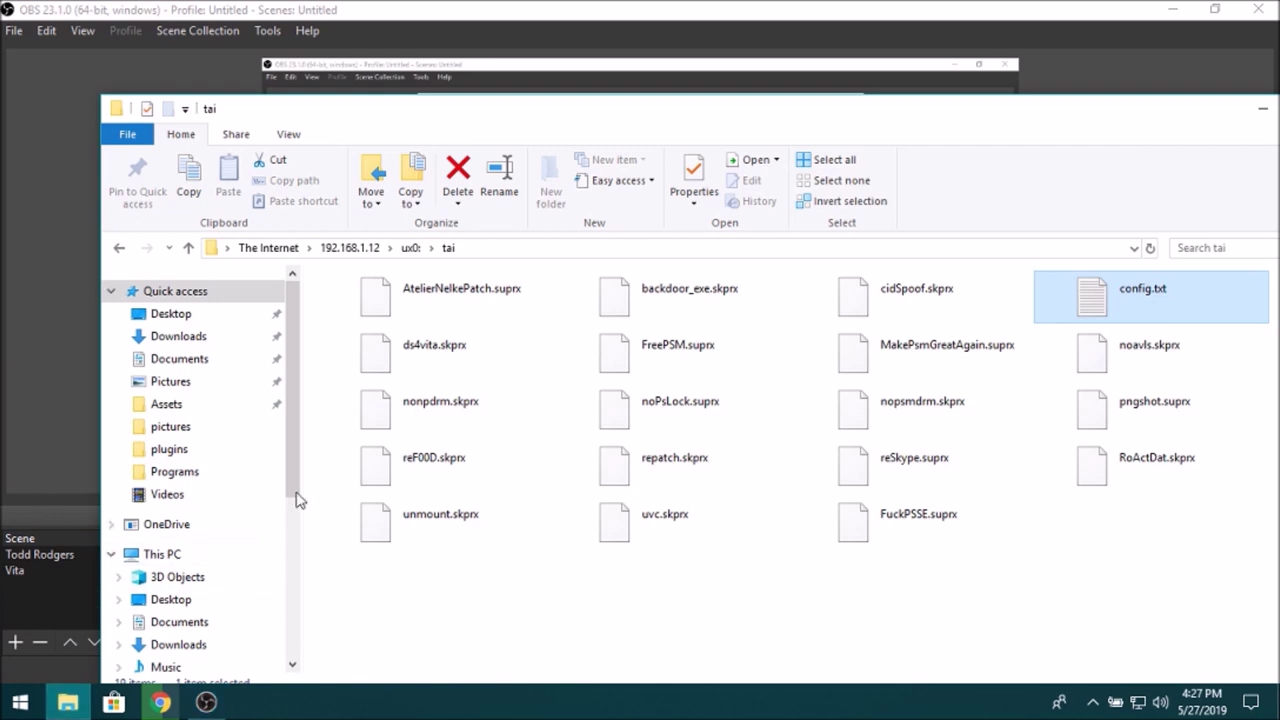
In Explorer's FTP view, open the Vita's ux0:/psm/NPPA00267/RW/Temp folder
left_click(410, 248)
left_click(511, 455)
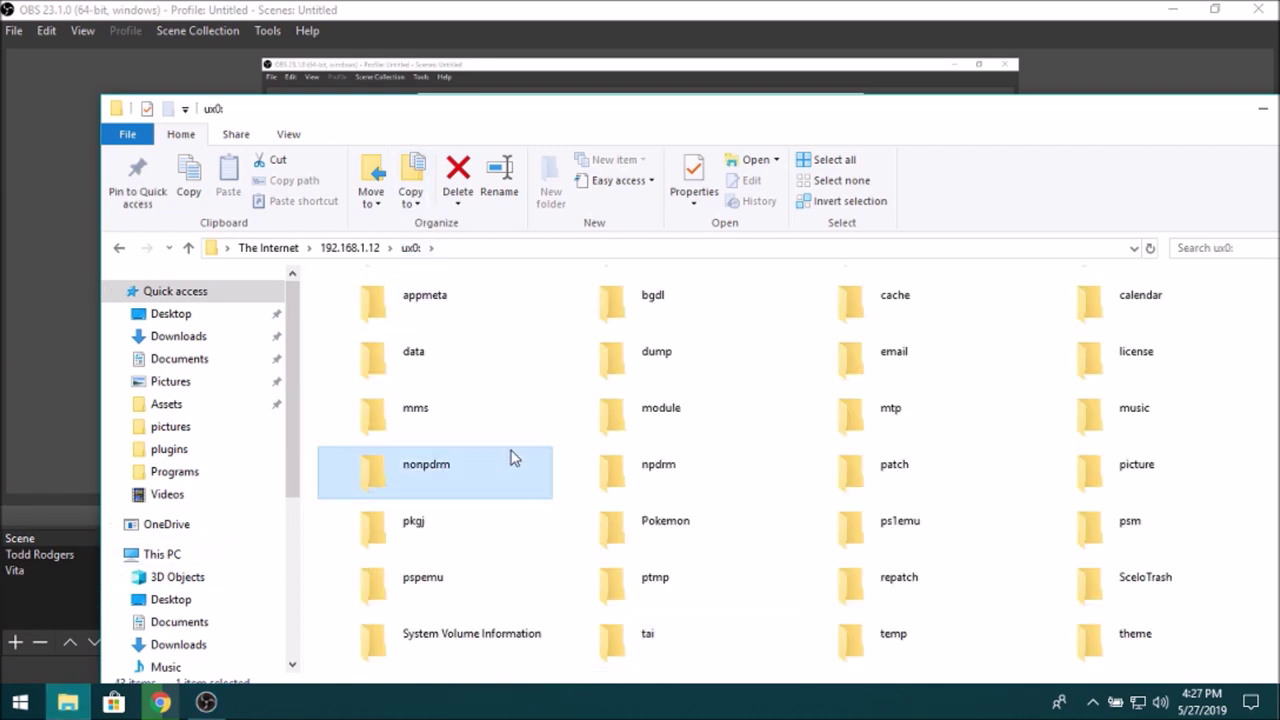
left_click_drag(395, 117, 344, 37)
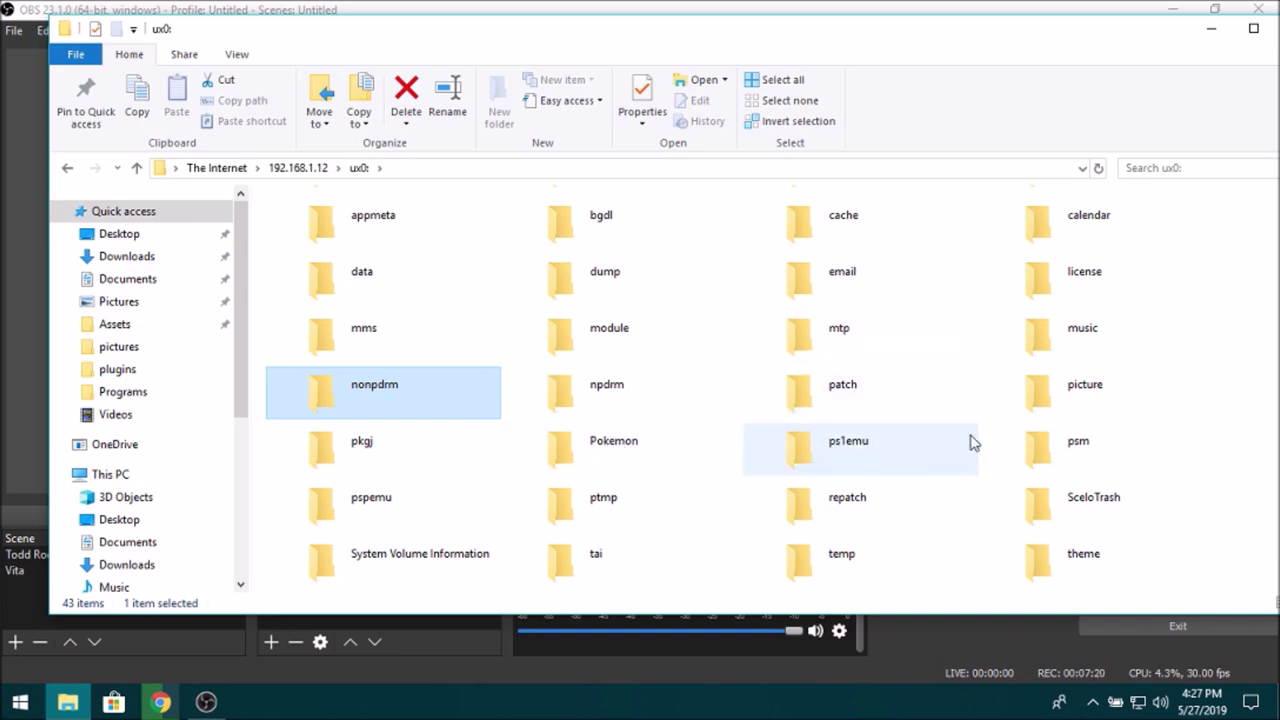
left_click(1097, 463)
double_click(1097, 463)
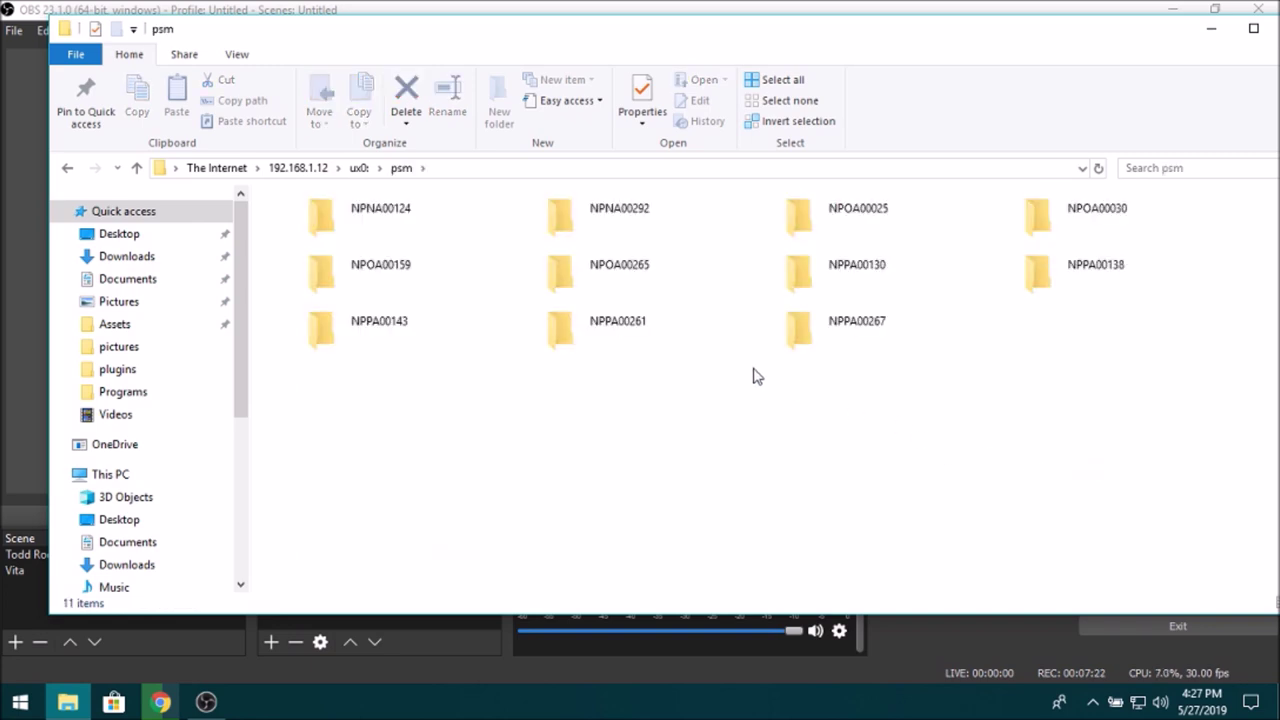
double_click(845, 362)
double_click(603, 229)
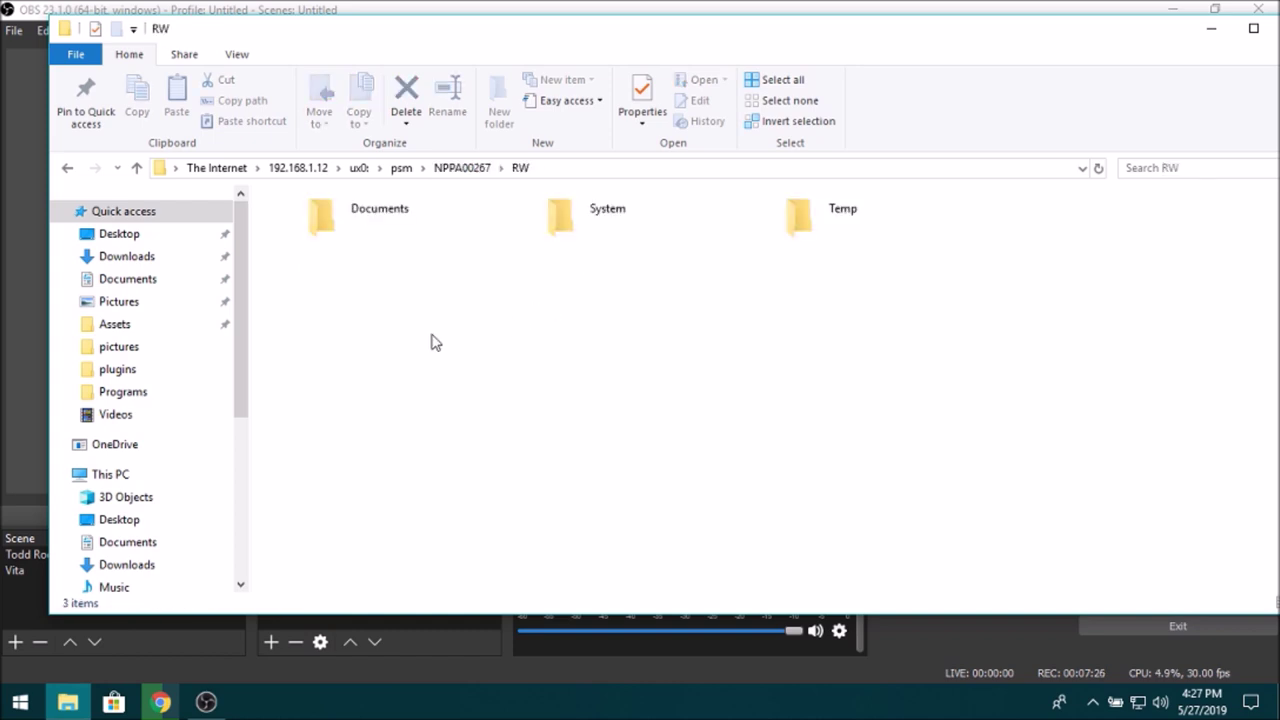
double_click(769, 229)
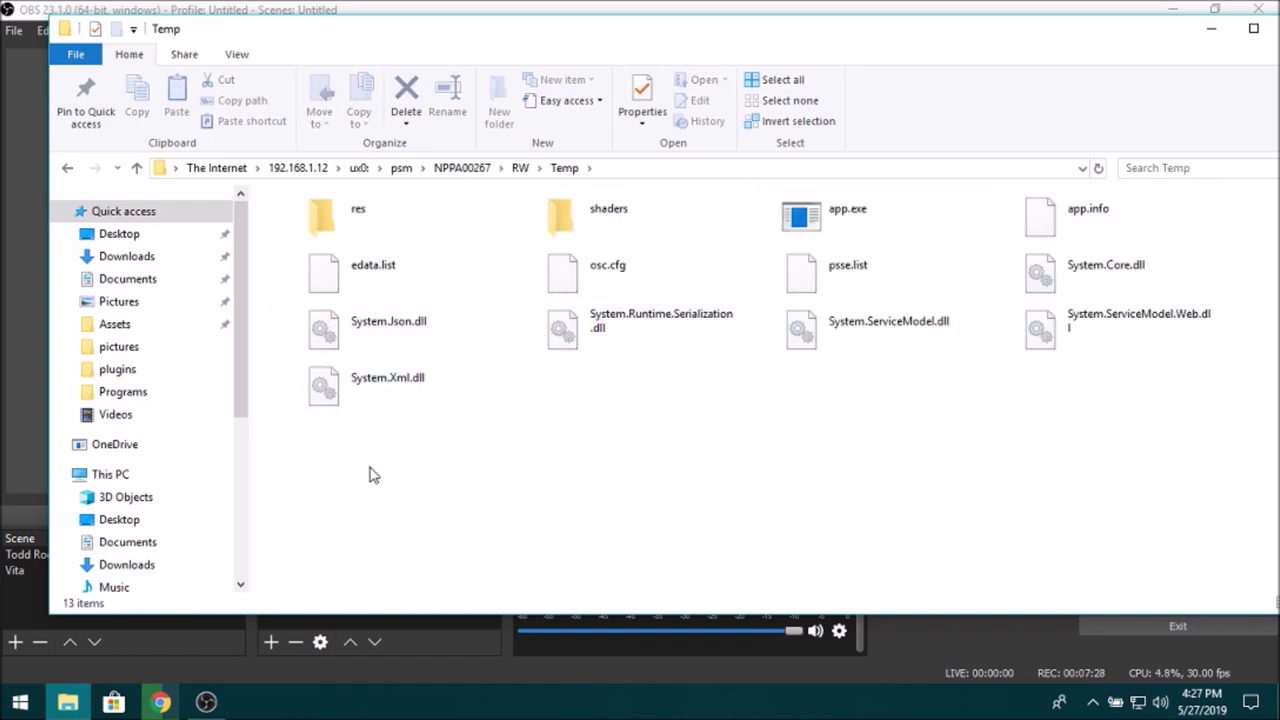
Copy the whole Temp folder from RW and show the Windows desktop
left_click_drag(371, 474, 1275, 190)
left_click(520, 167)
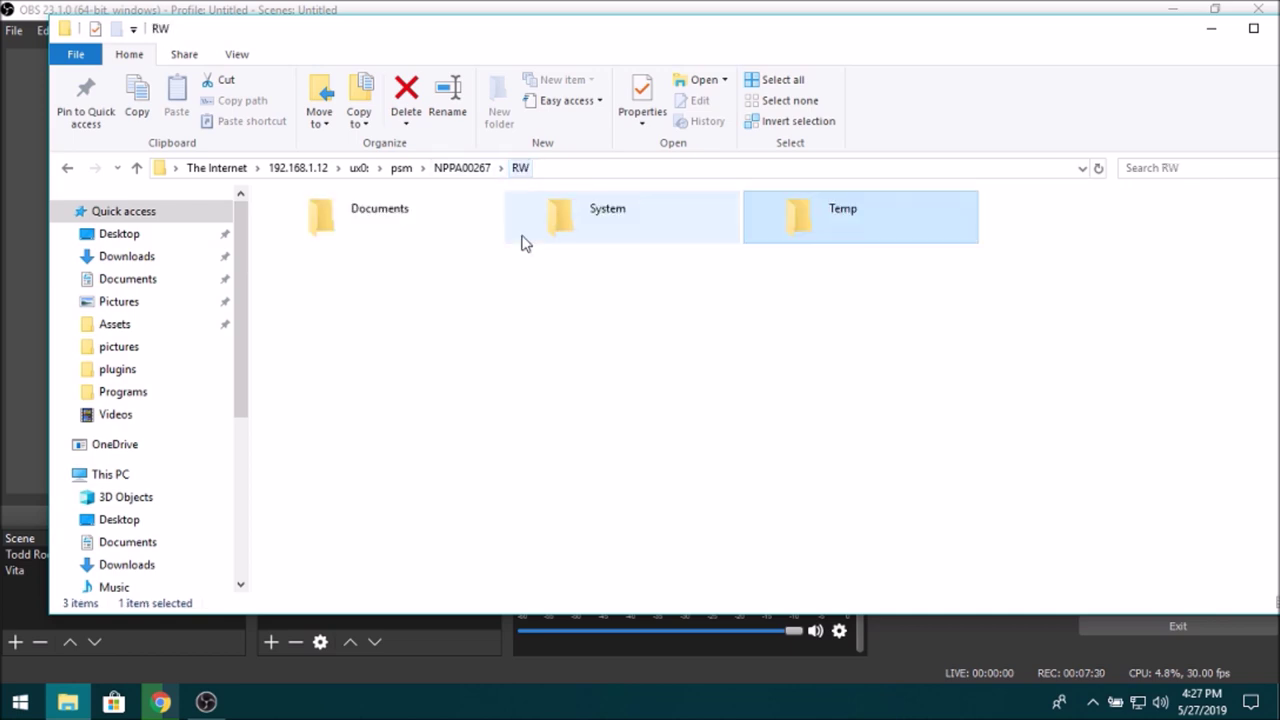
right_click(814, 223)
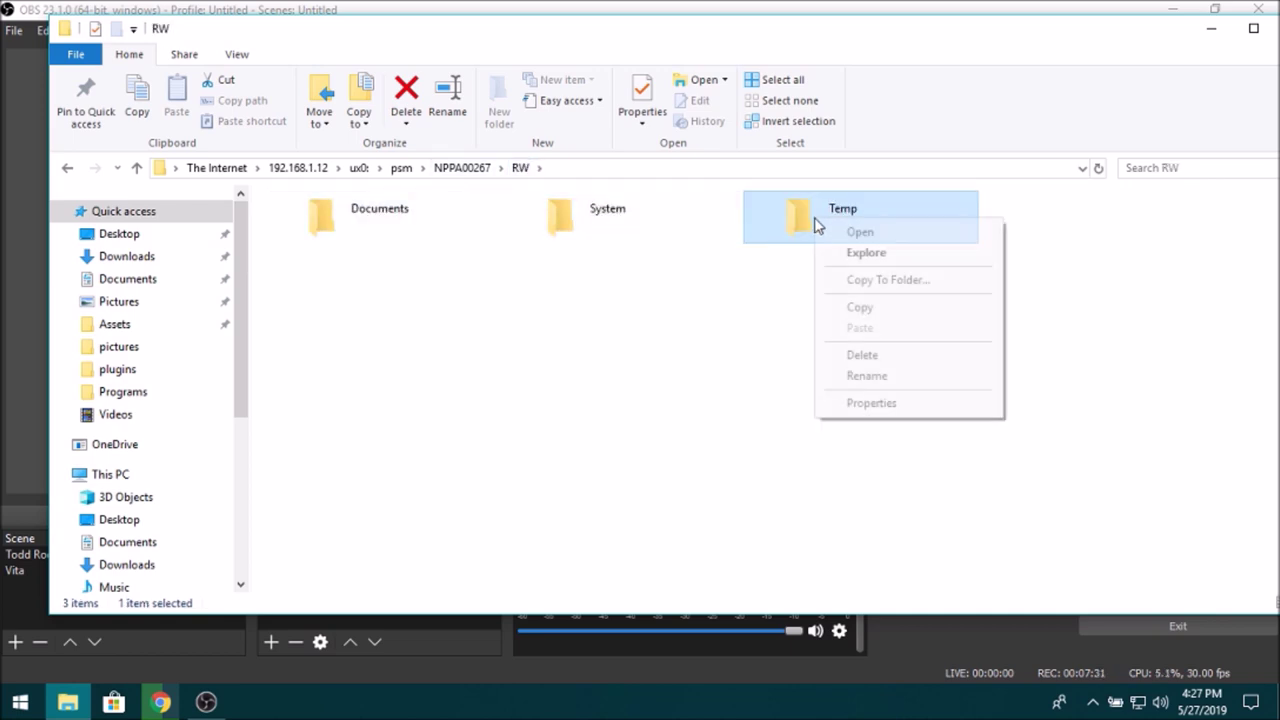
left_click(860, 307)
key("super+d")
right_click(665, 349)
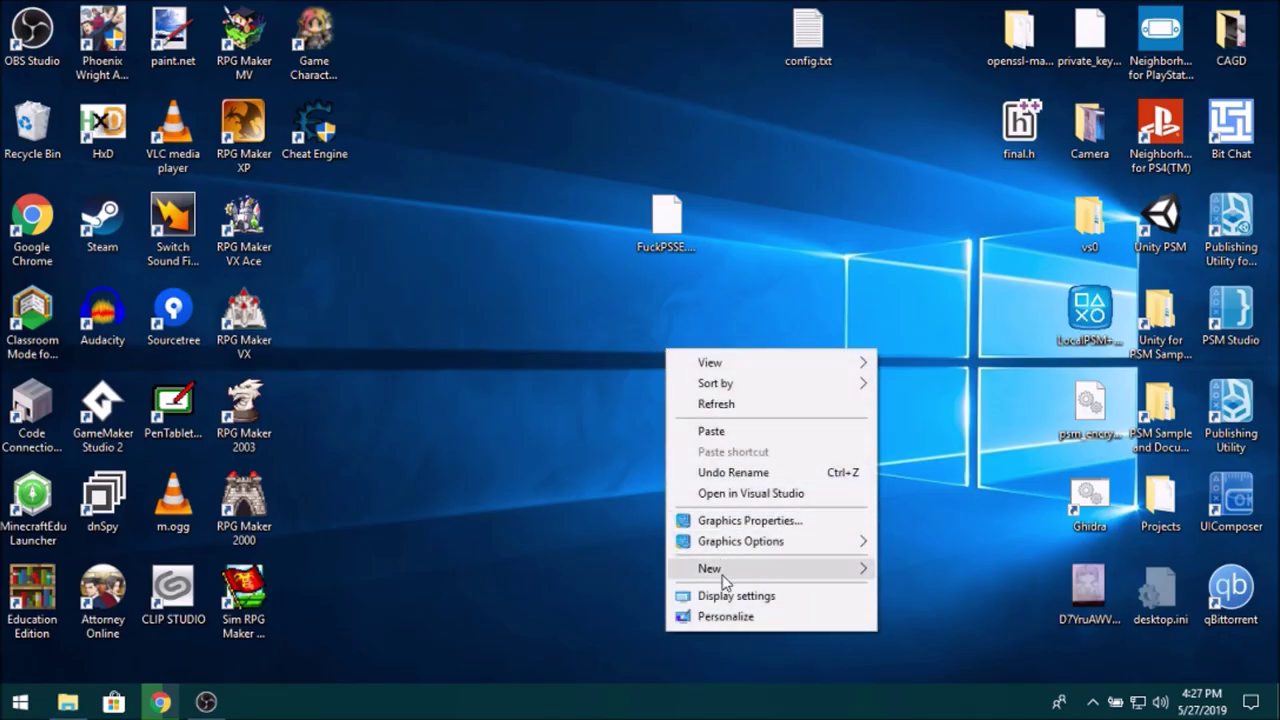
Create a 'PSM Games' folder on the desktop and paste the Temp folder into it
mouse_move(740, 570)
left_click(936, 402)
type("PSM Games")
key("Return")
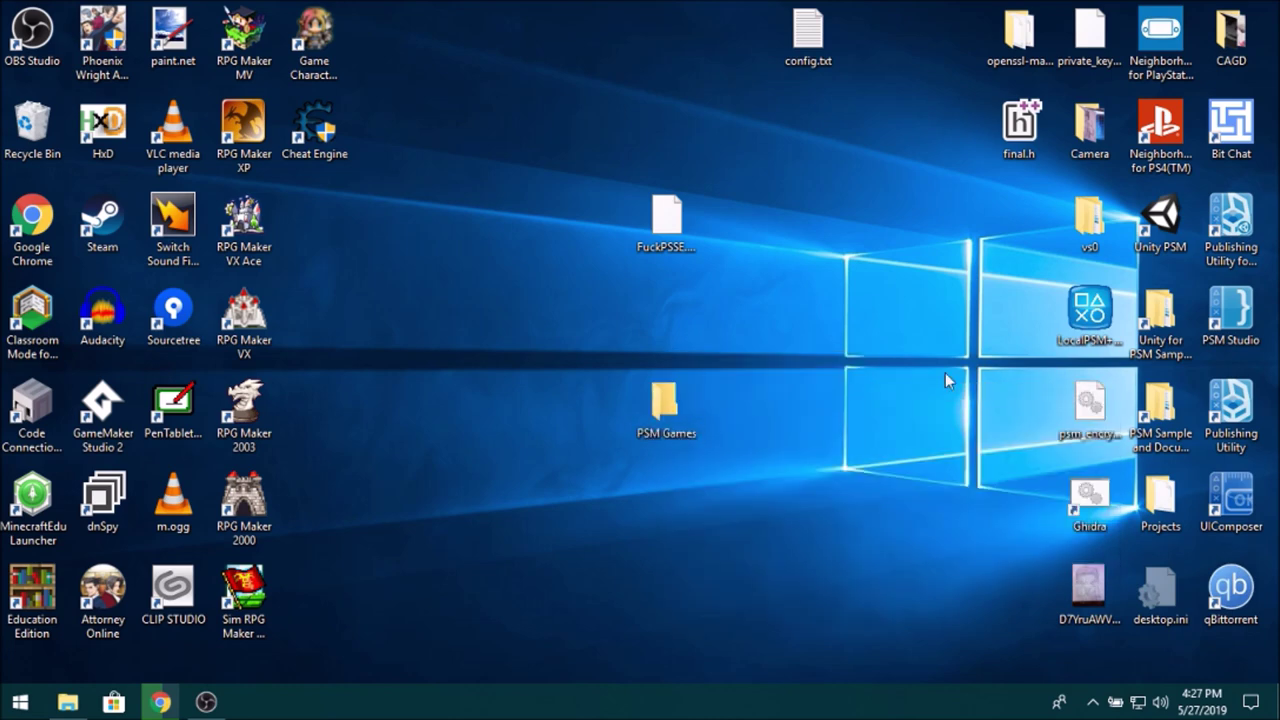
key("Return")
right_click(826, 368)
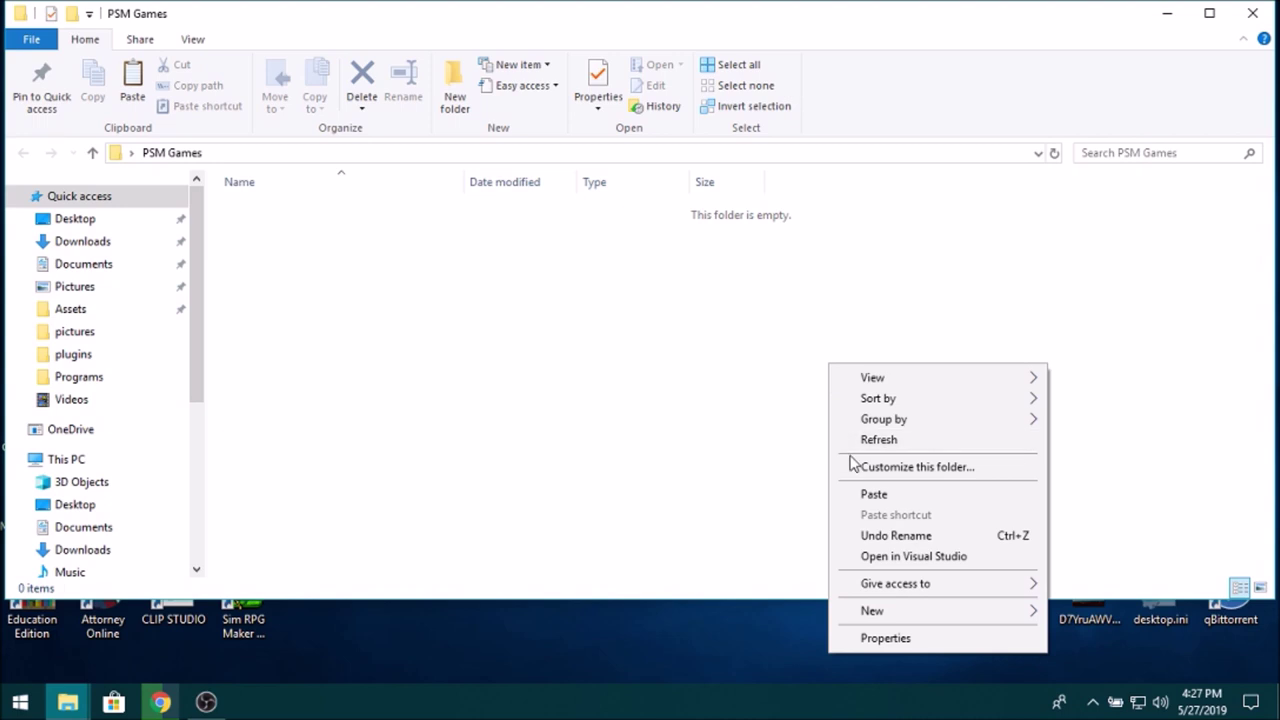
left_click(860, 491)
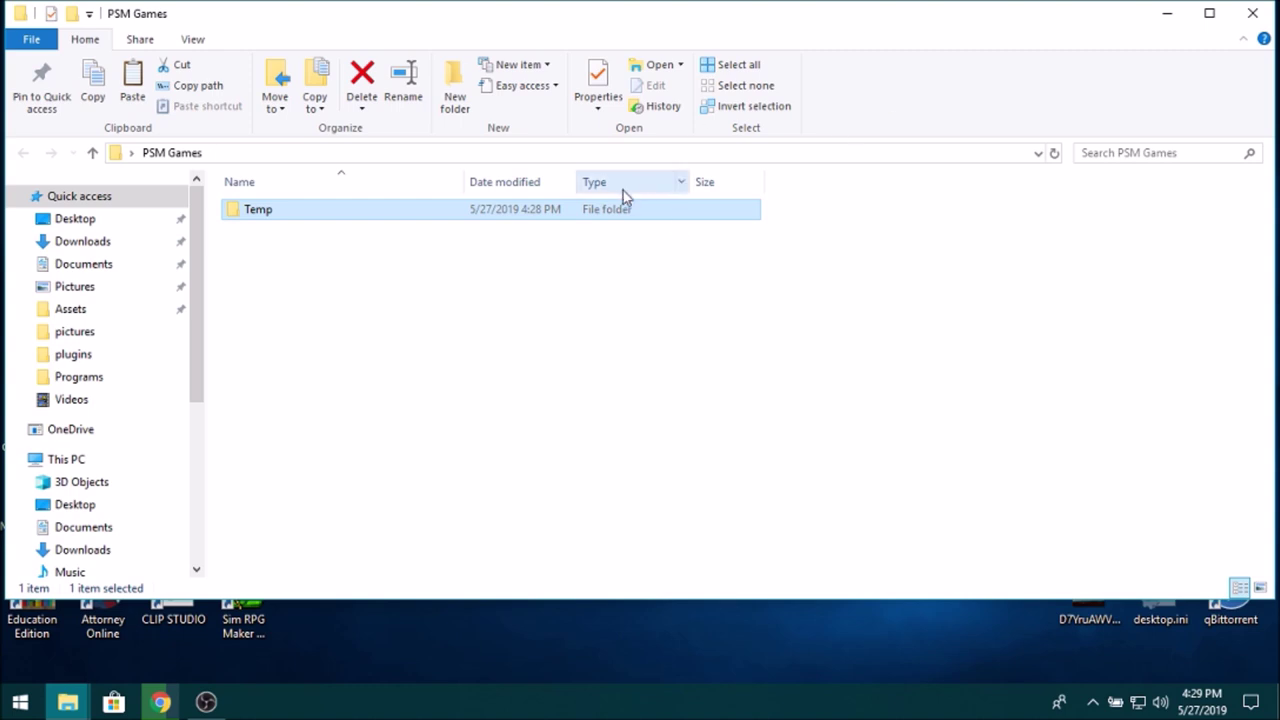
Rename the Temp folder to 'Application'
right_click(475, 210)
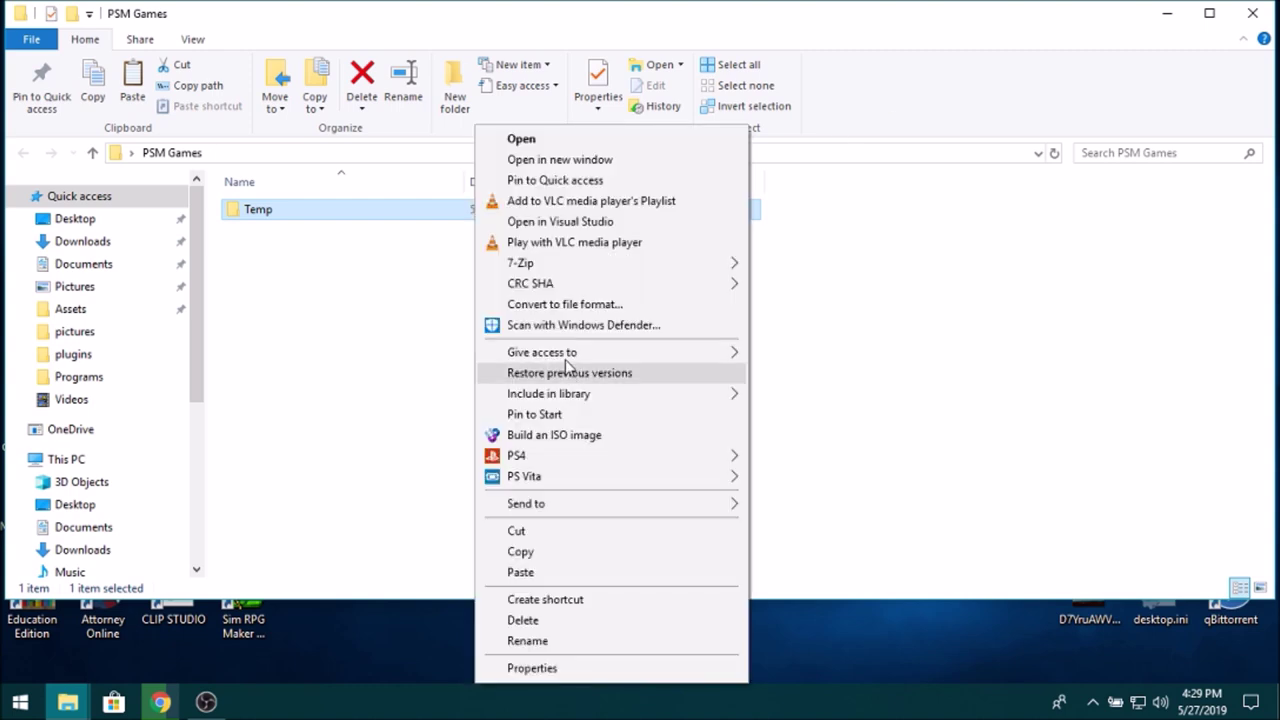
left_click(546, 643)
type("Application")
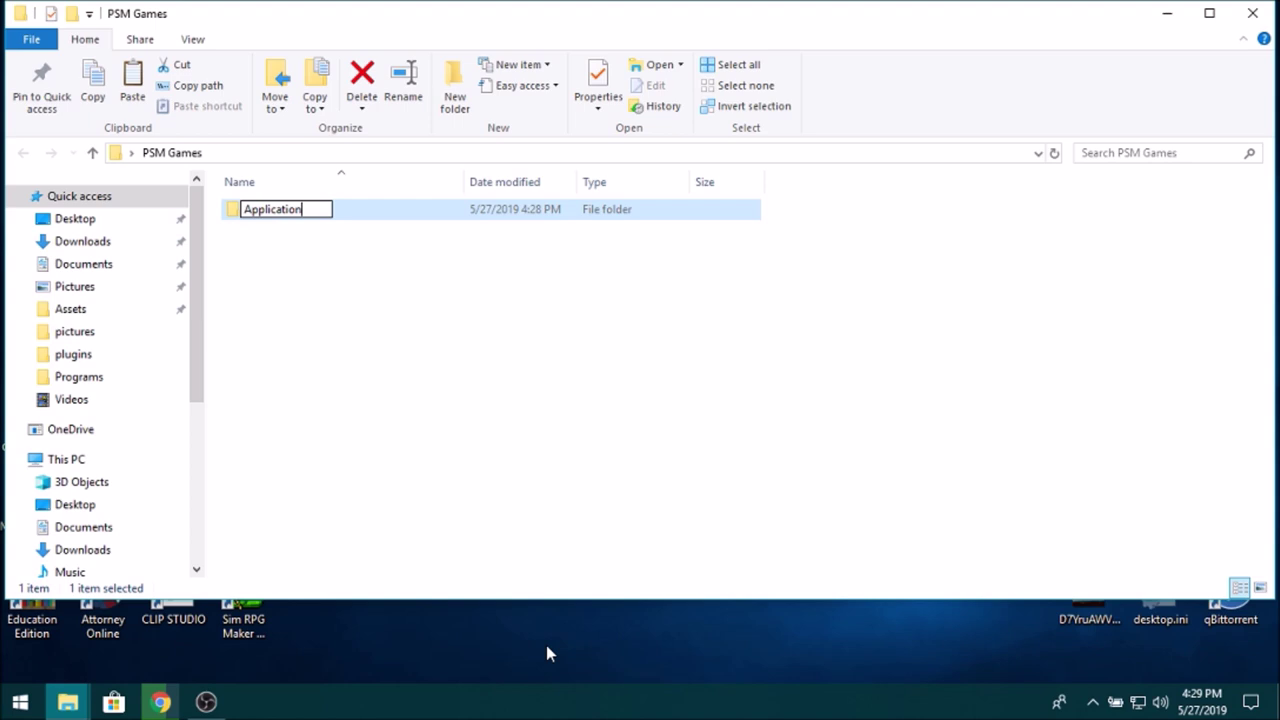
key("Return")
Create an 'Emil's Task' folder in PSM Games and move Application into it
right_click(711, 328)
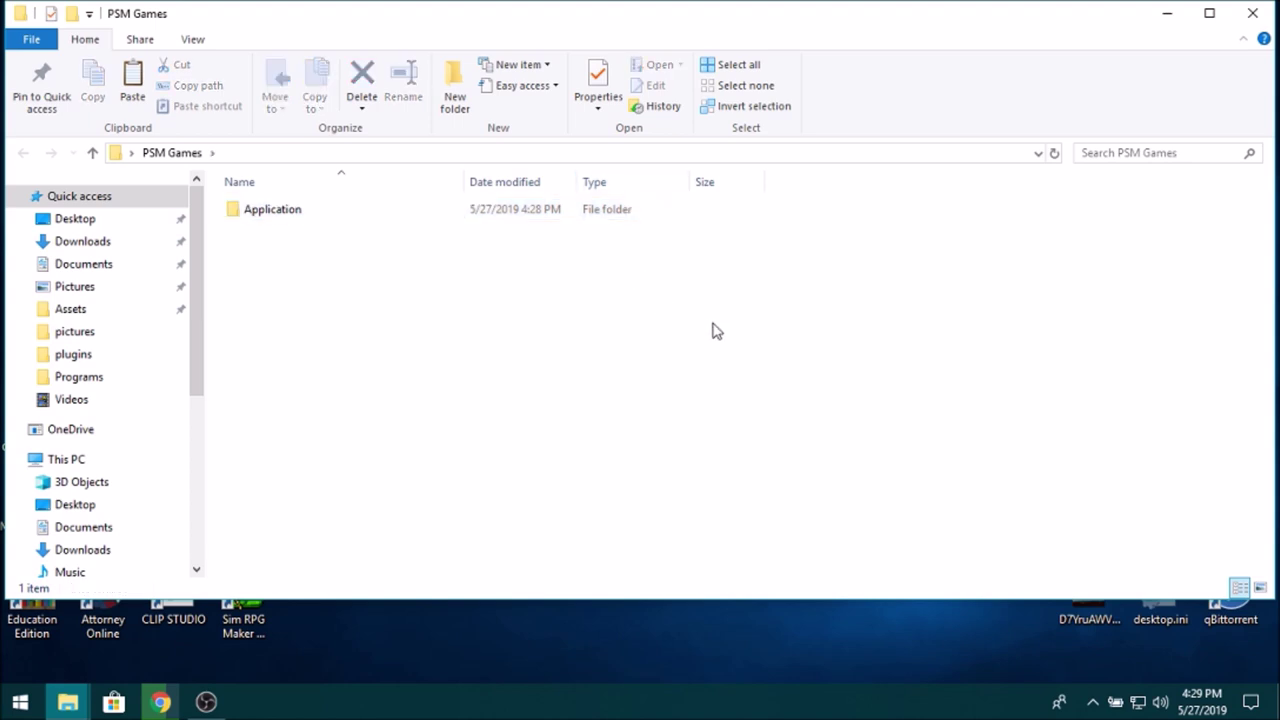
mouse_move(847, 574)
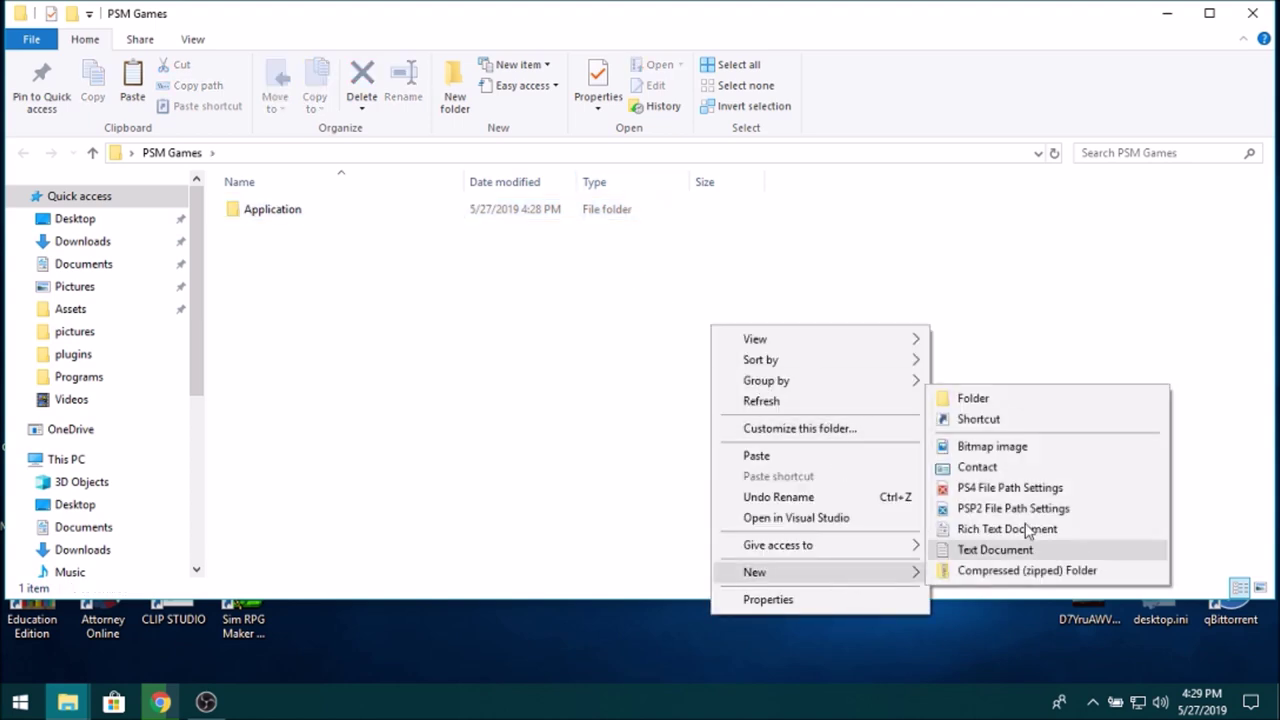
left_click(1006, 398)
type("Emi")
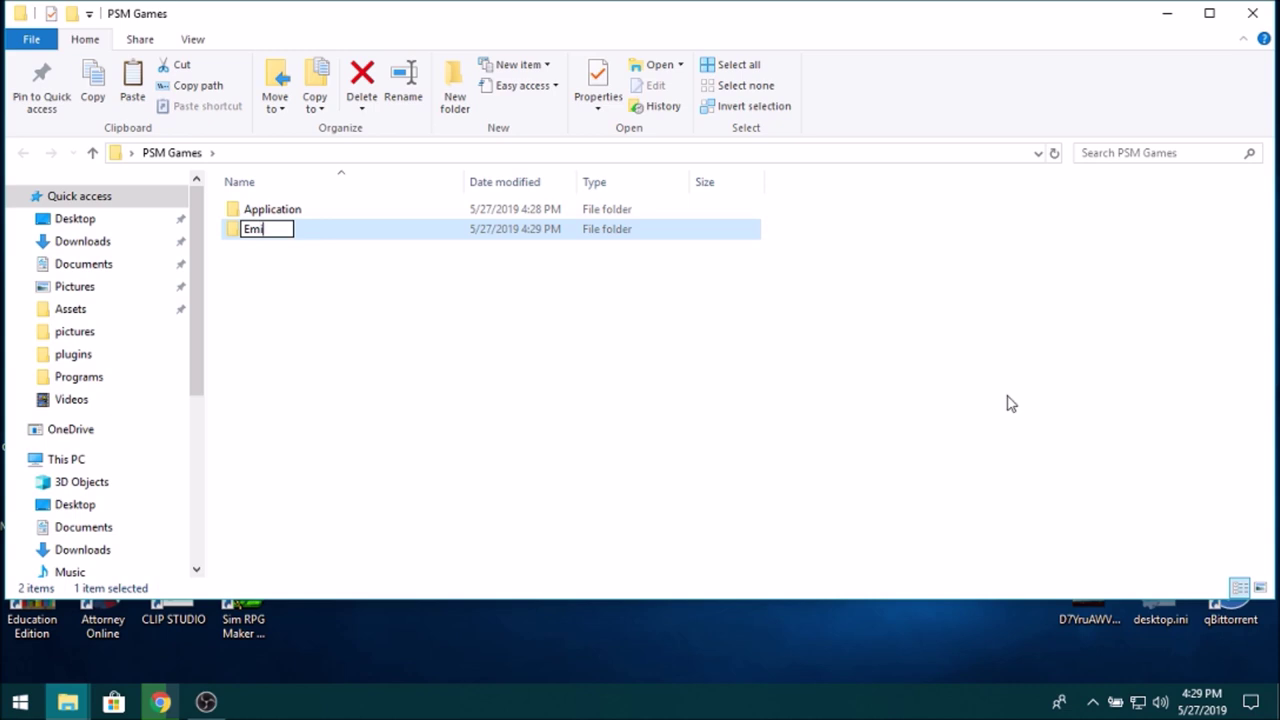
type("l's Task")
key("Return")
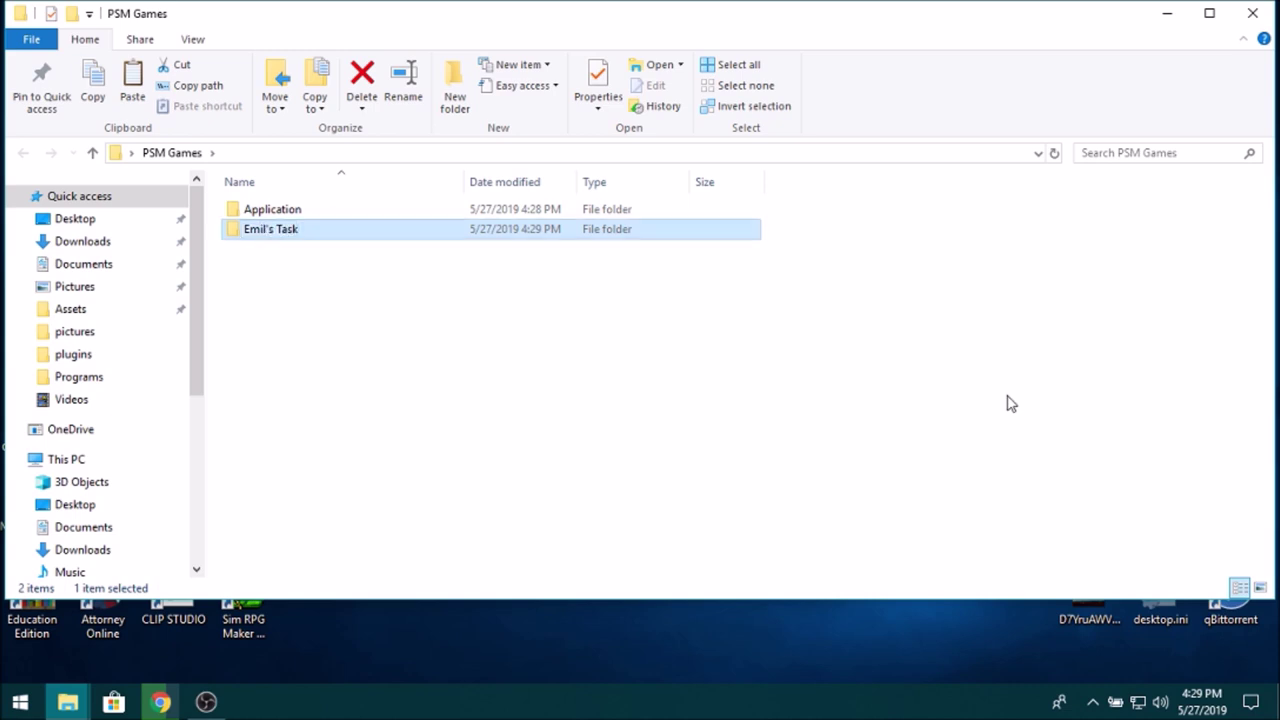
double_click(443, 208)
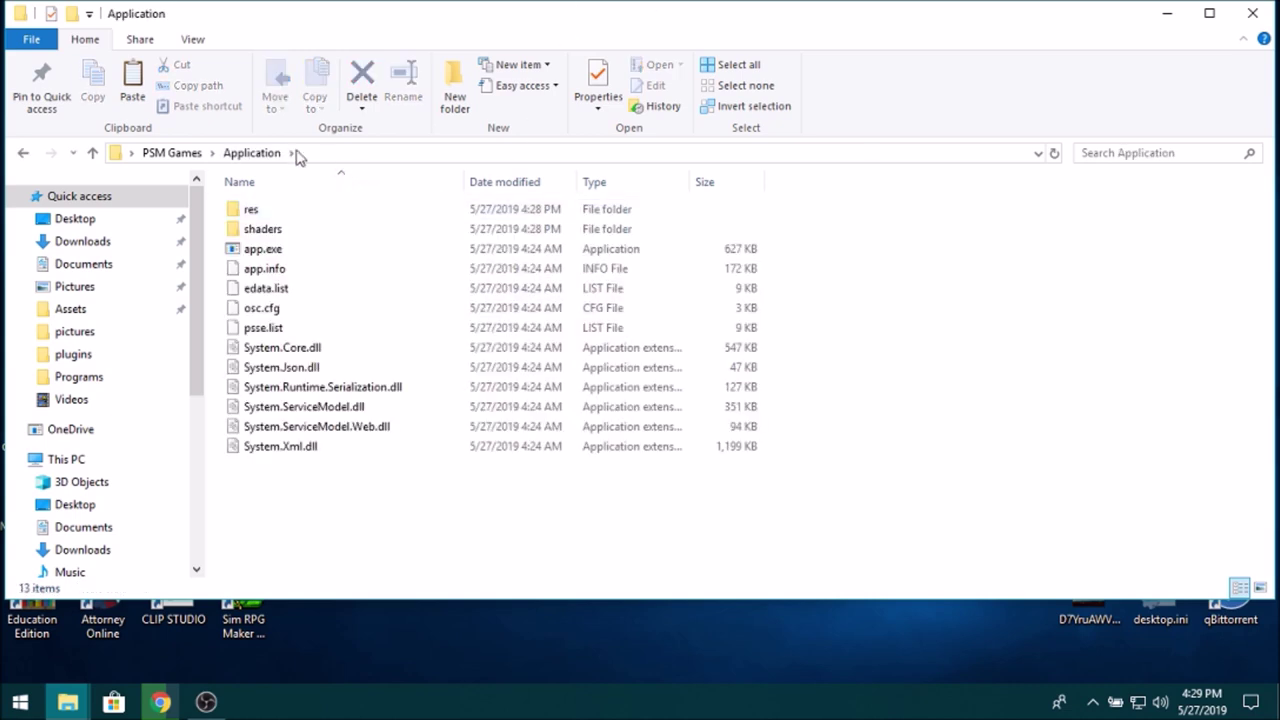
left_click(180, 152)
double_click(309, 229)
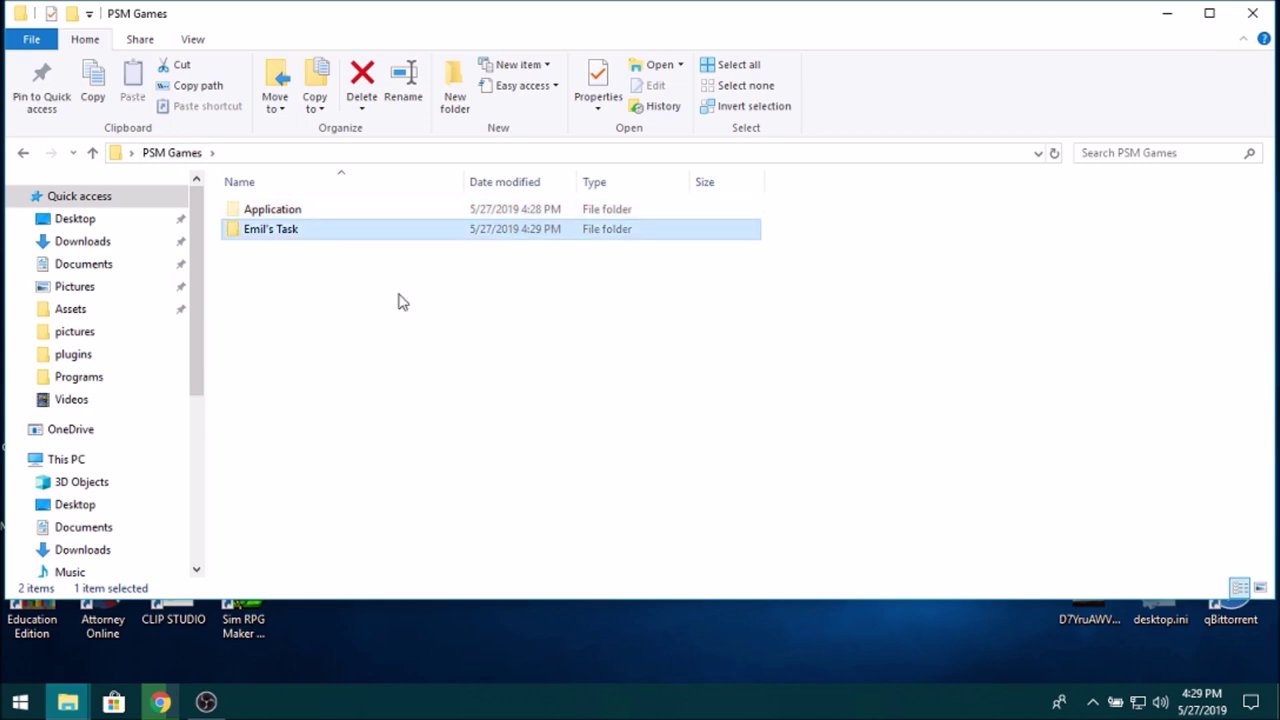
key("ctrl+v")
left_click(449, 382)
Add 'Documents' and 'System' folders inside Emil's Task and check the Application folder
right_click(449, 377)
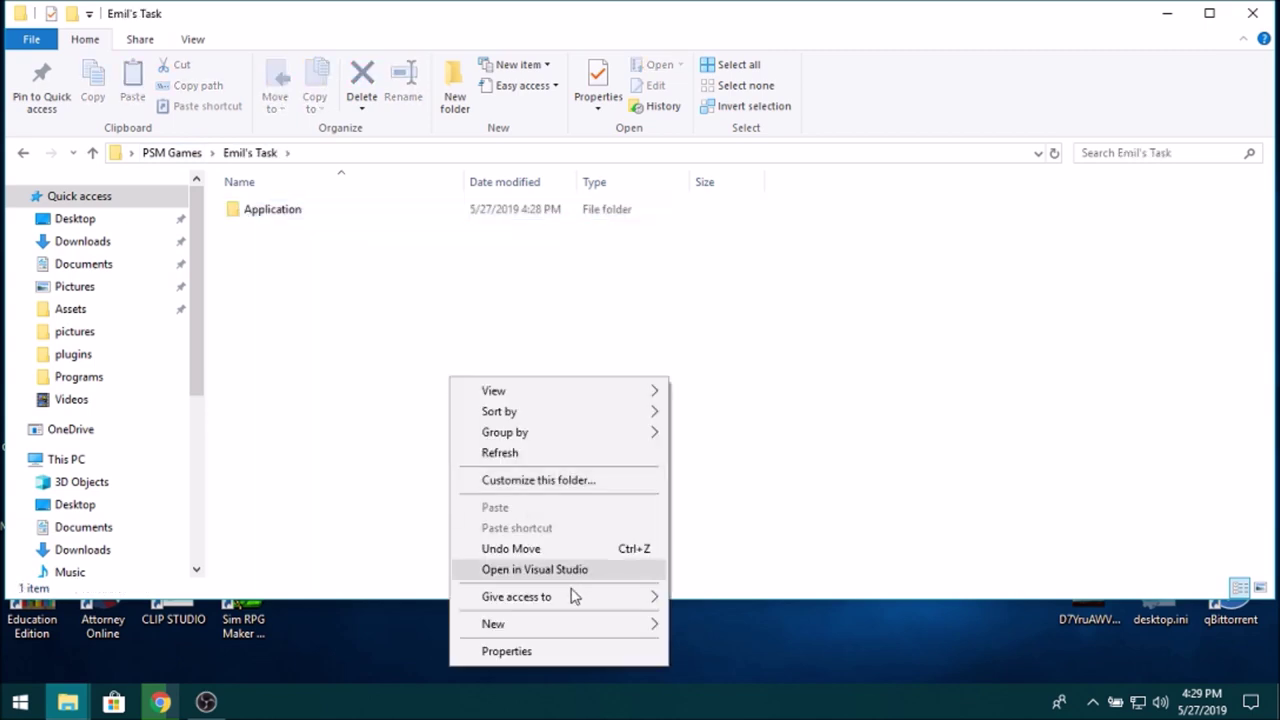
mouse_move(563, 626)
left_click(750, 452)
type("D")
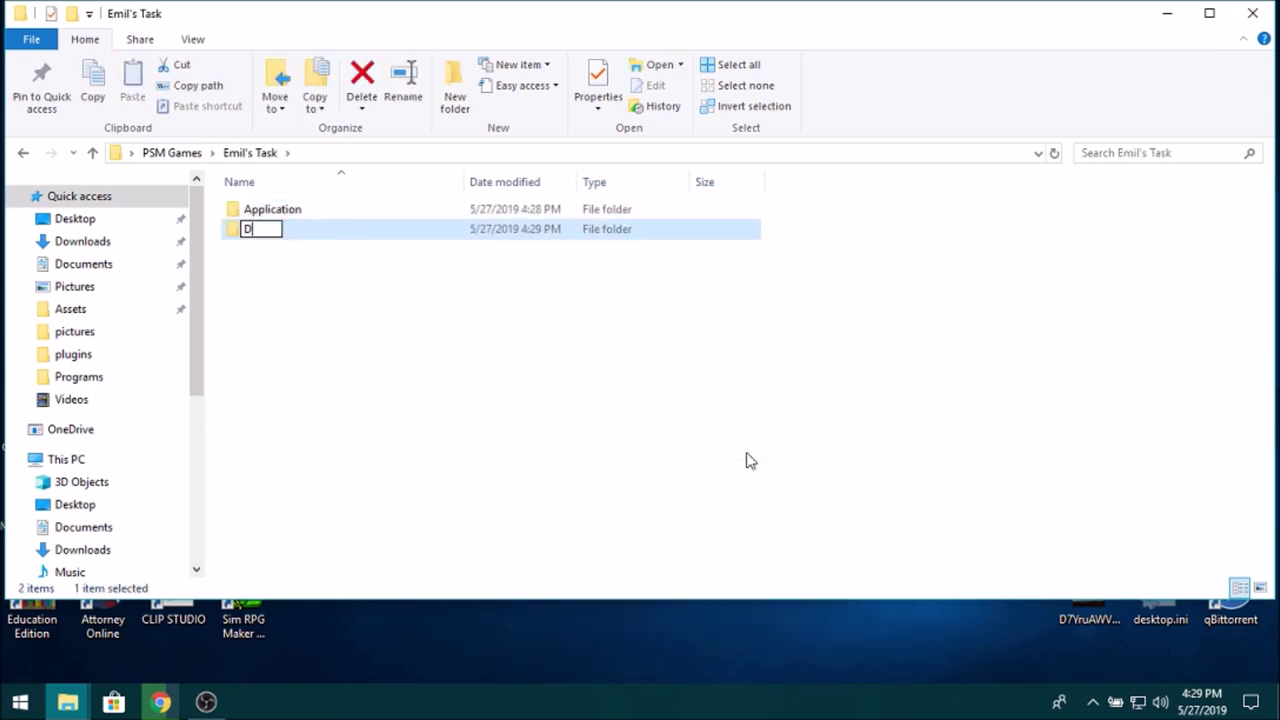
type("ocuments")
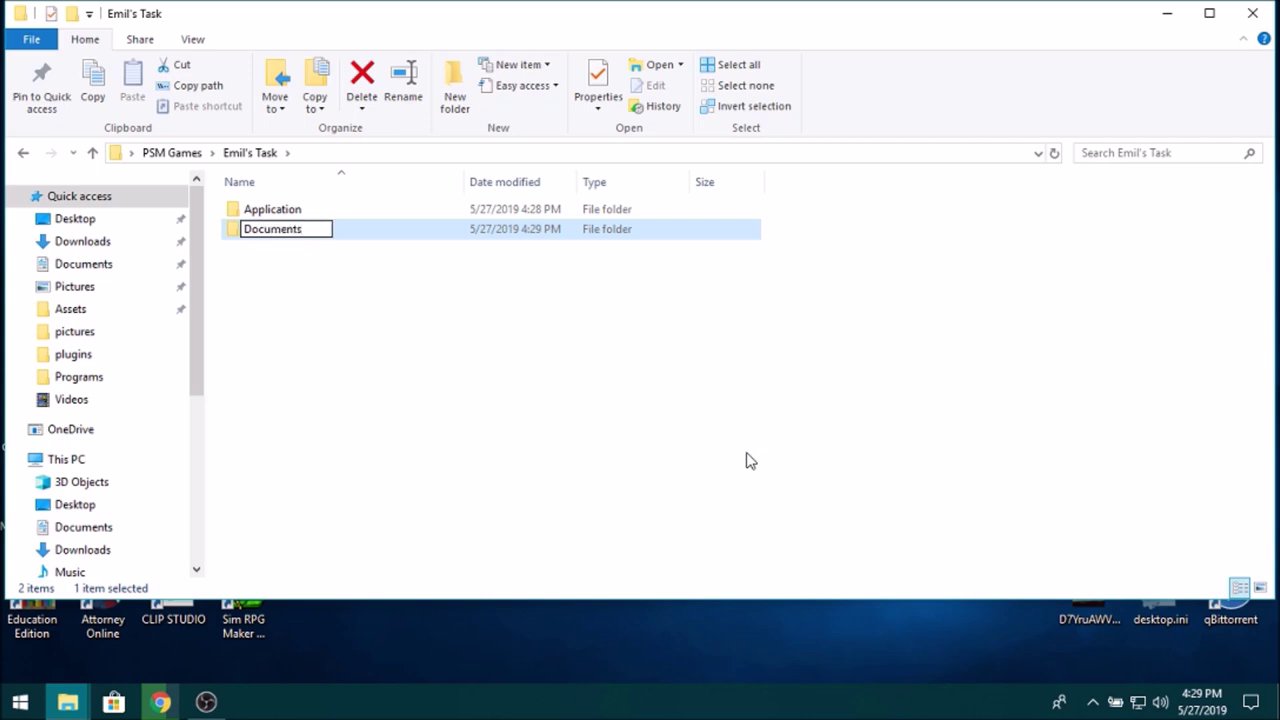
left_click(751, 461)
right_click(749, 482)
mouse_move(945, 450)
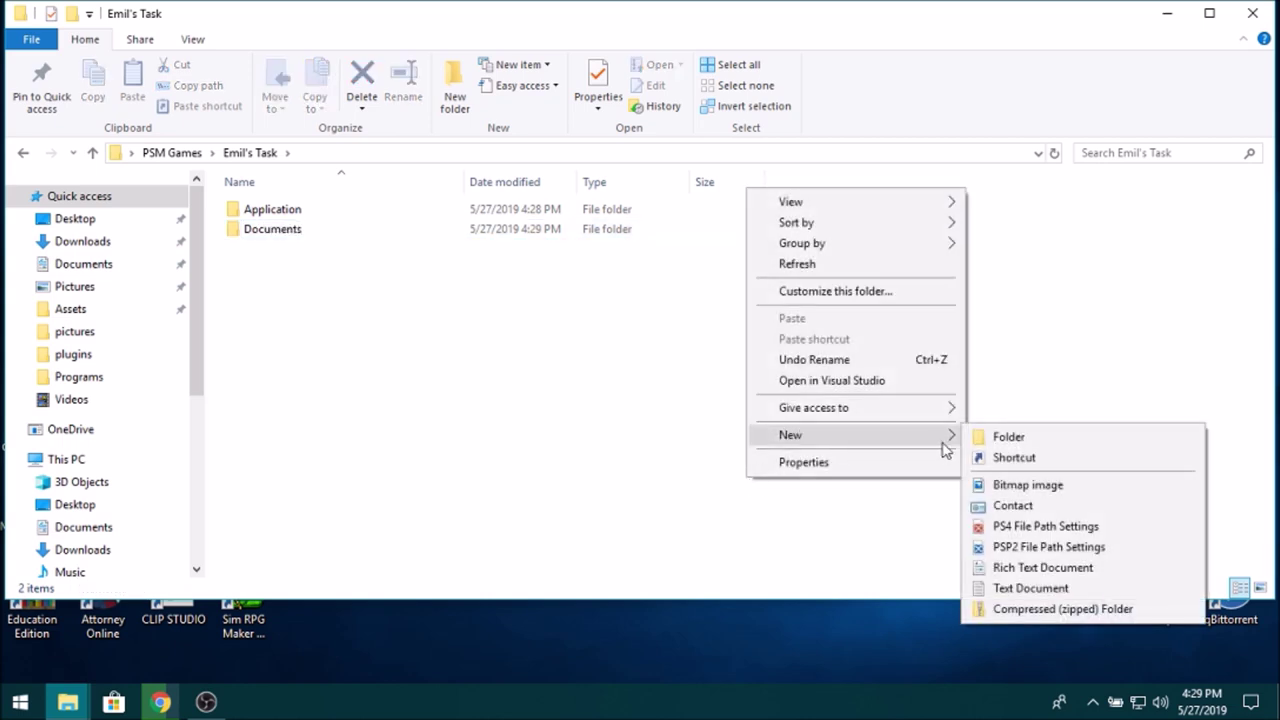
left_click(978, 438)
type("System")
key("Return")
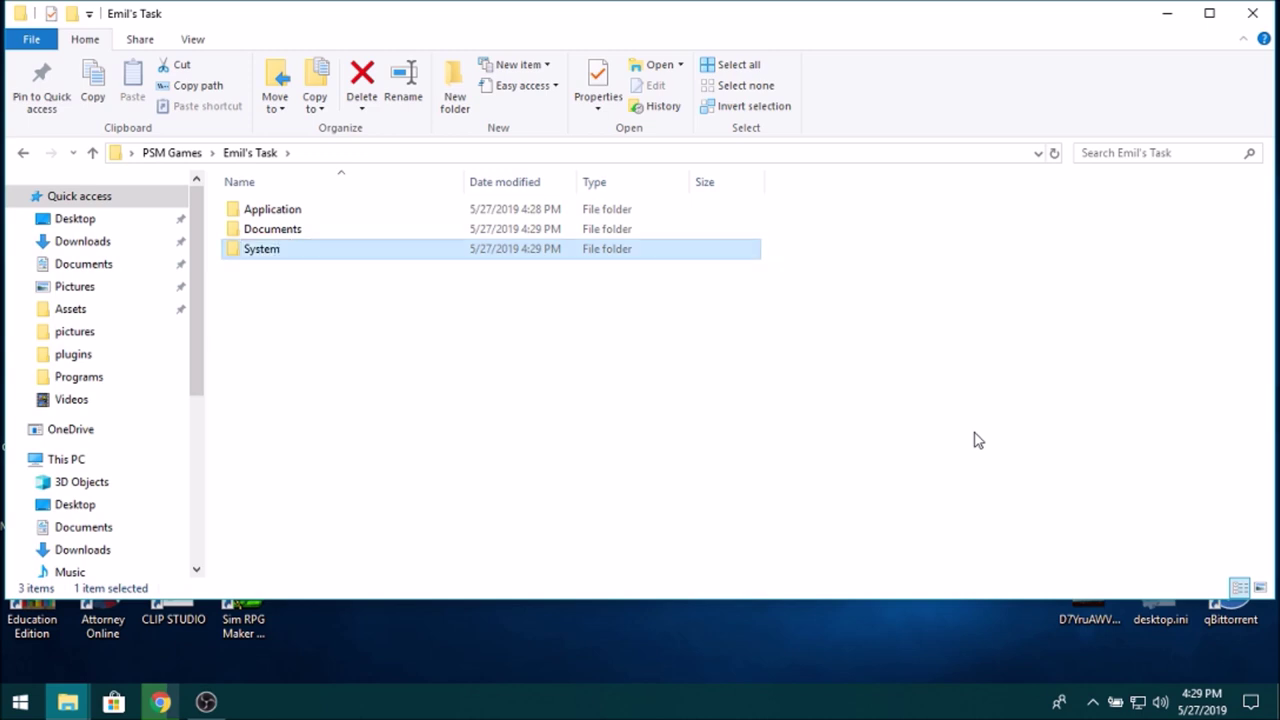
left_click(390, 220)
double_click(390, 220)
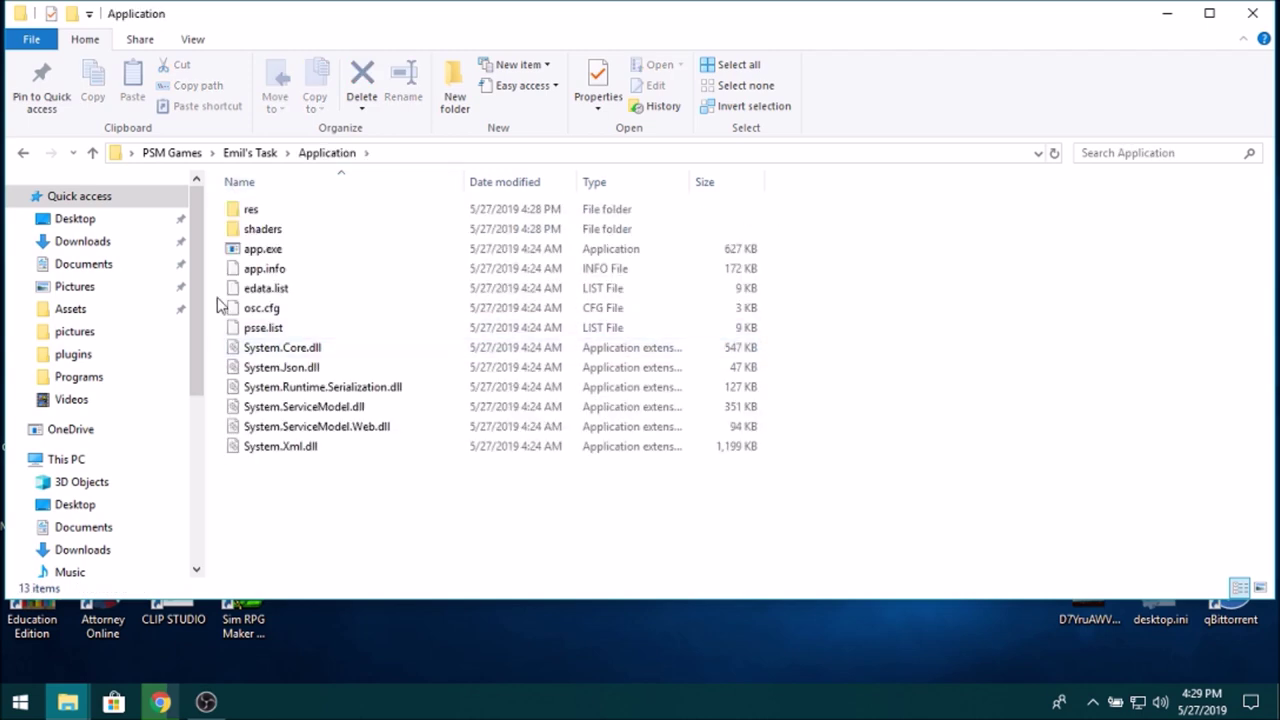
left_click(264, 151)
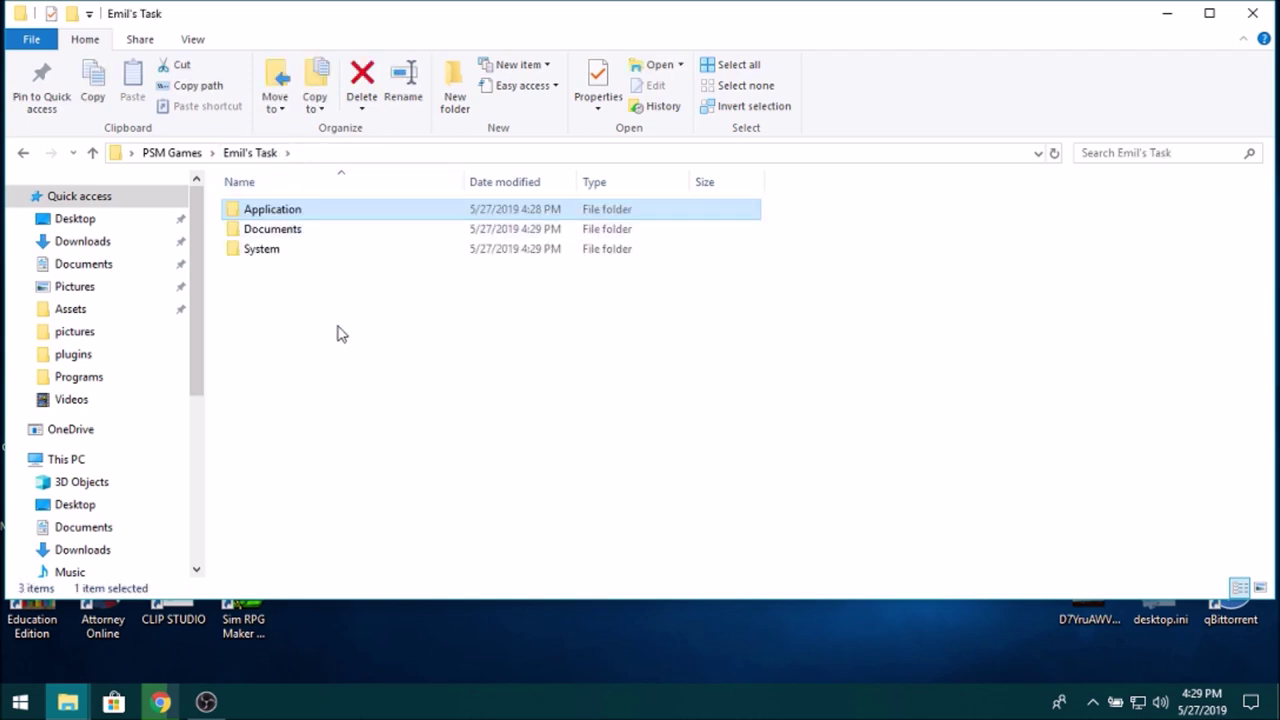
Open Downloads > PlayStationMobile > Development Tools > SDK in File Explorer
left_click(160, 702)
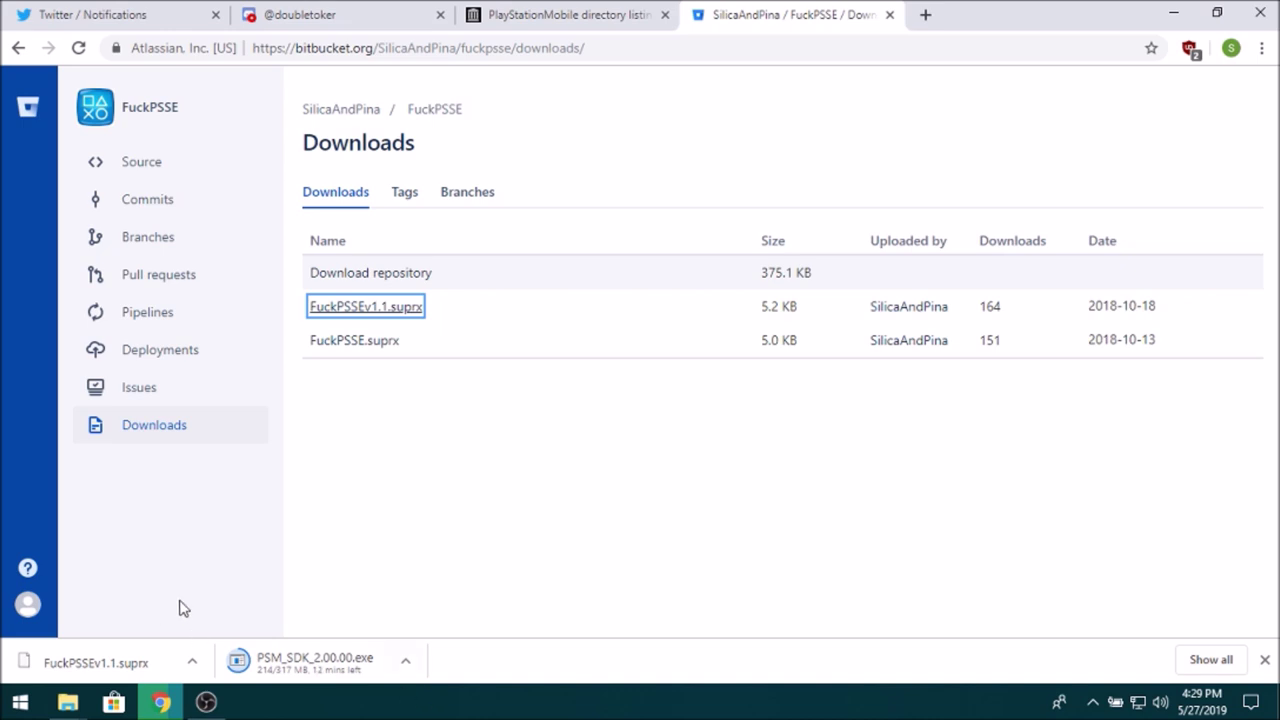
mouse_move(68, 702)
left_click(106, 580)
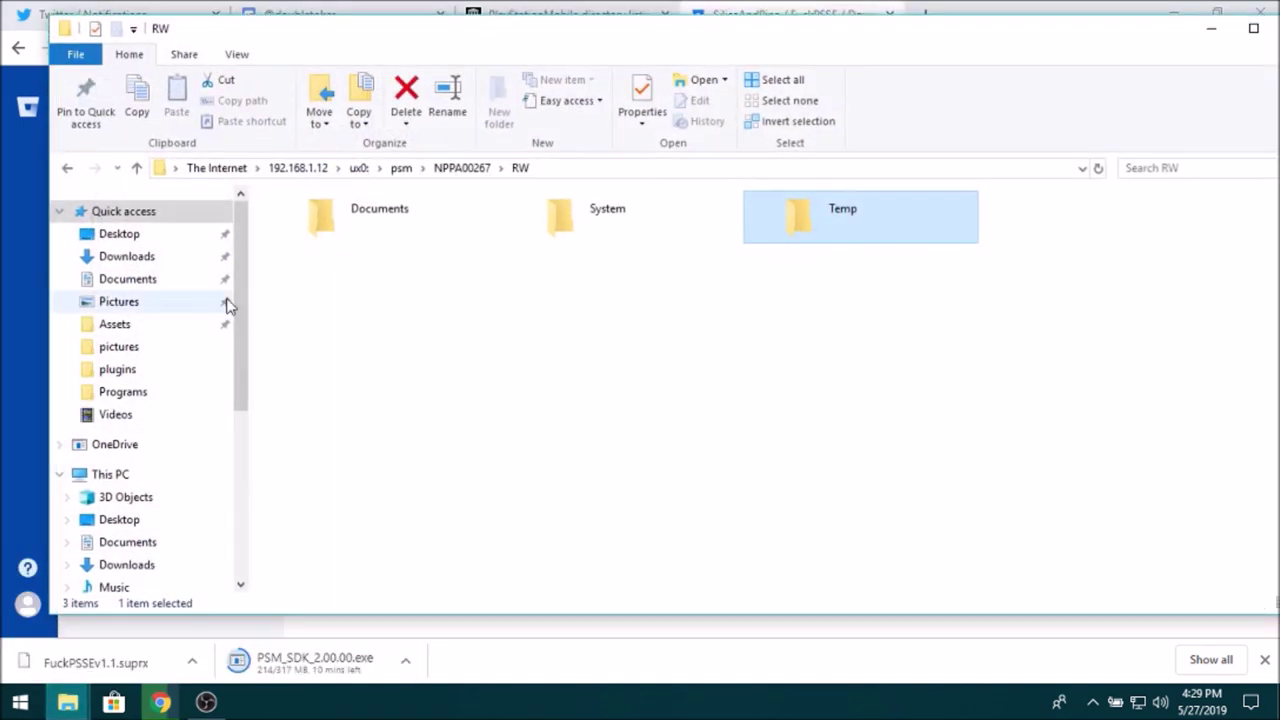
left_click(118, 256)
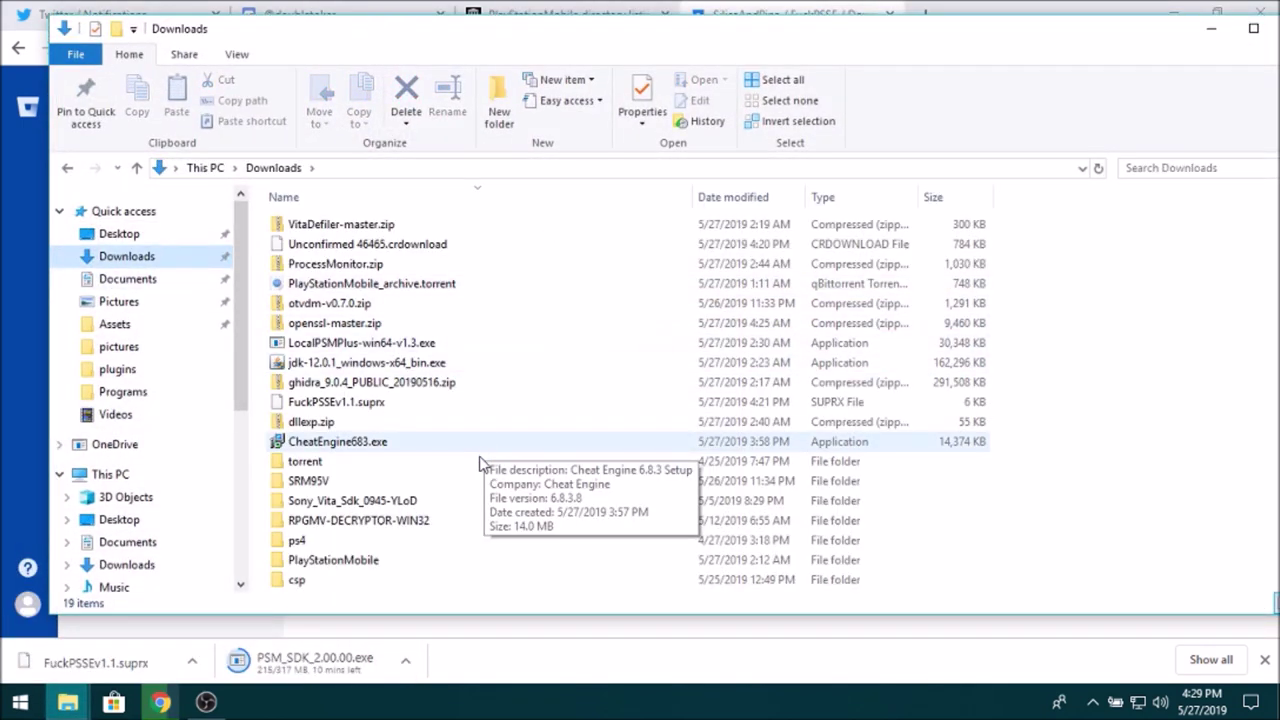
double_click(380, 556)
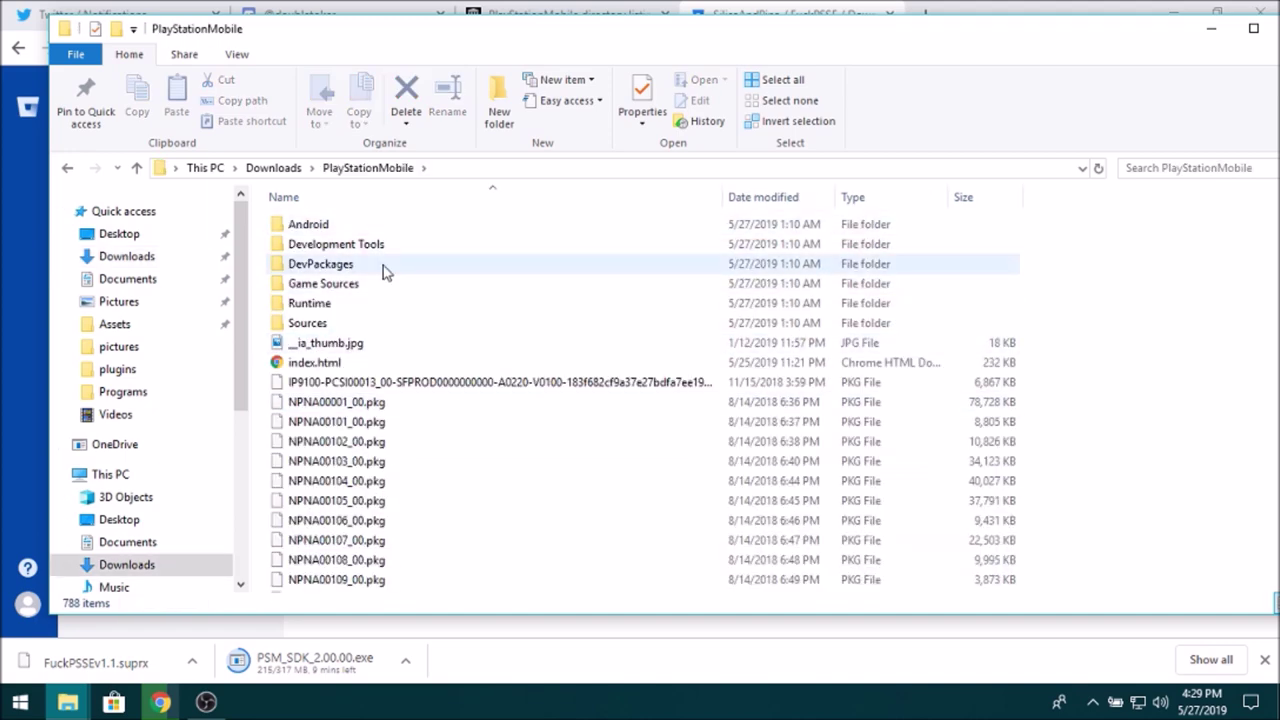
double_click(384, 271)
left_click(400, 170)
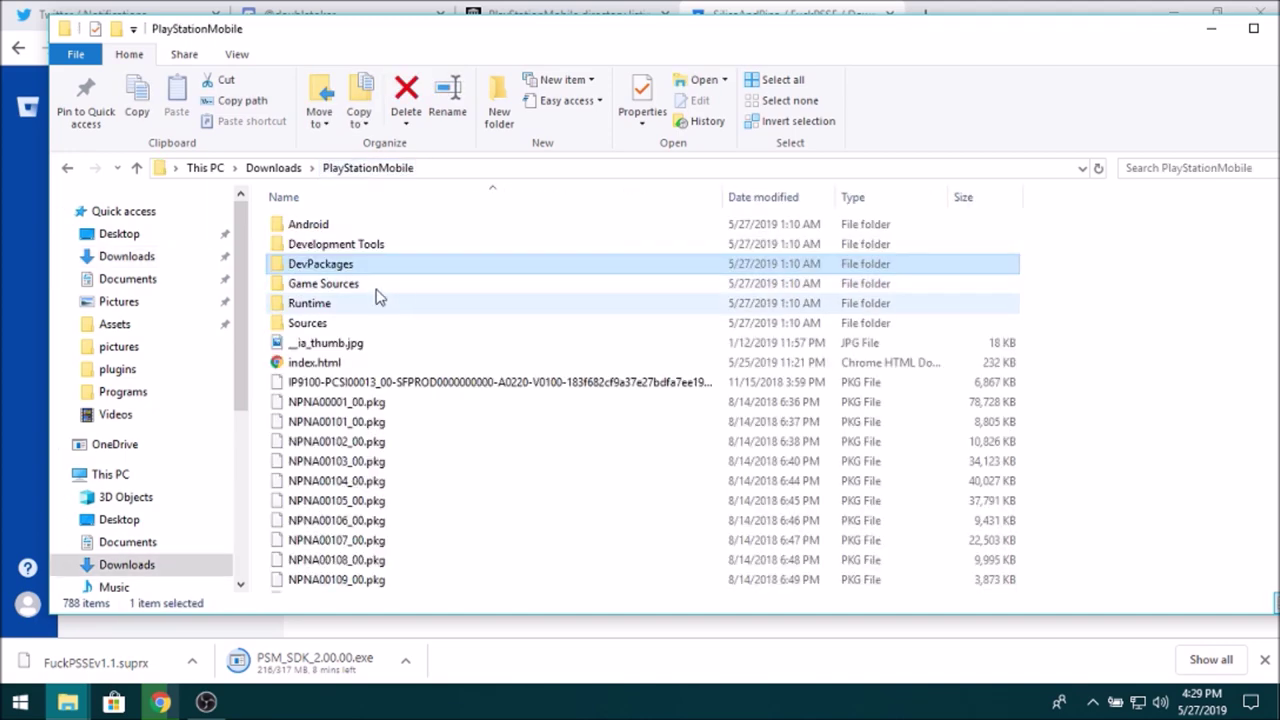
double_click(362, 246)
double_click(340, 266)
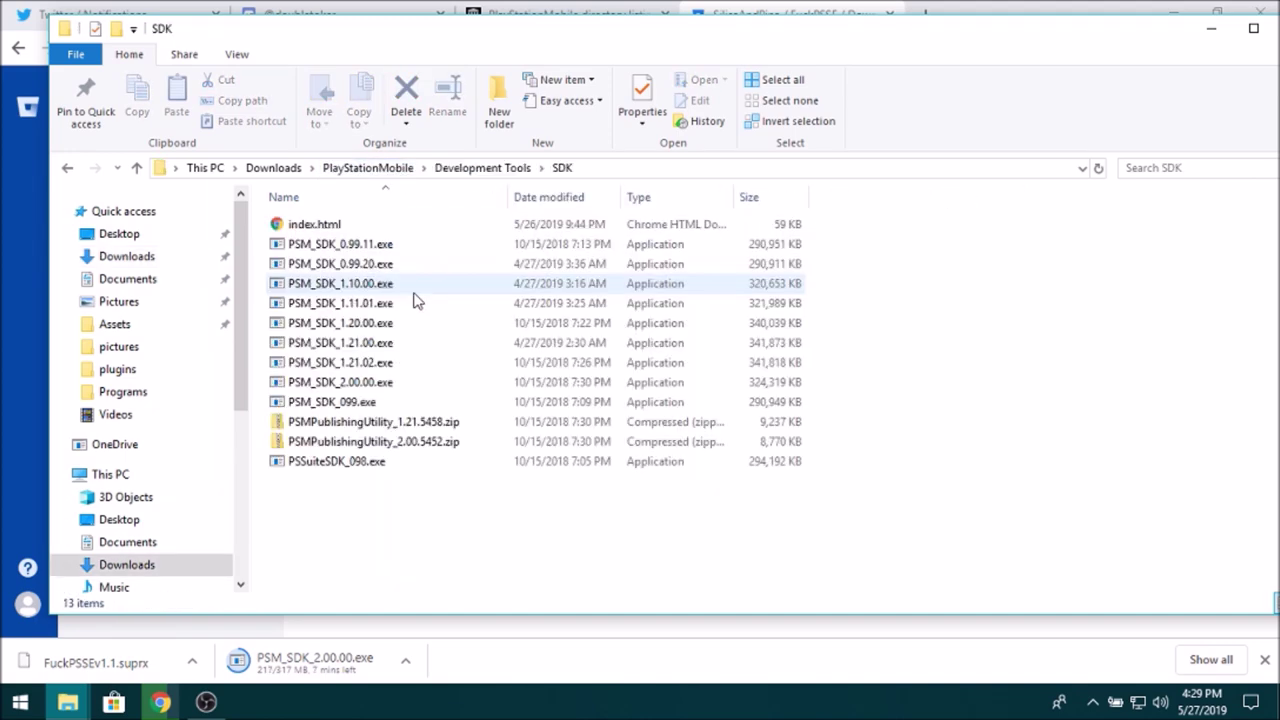
Select PSM_SDK_2.00.00.exe and cancel its download in Chrome
left_click(365, 381)
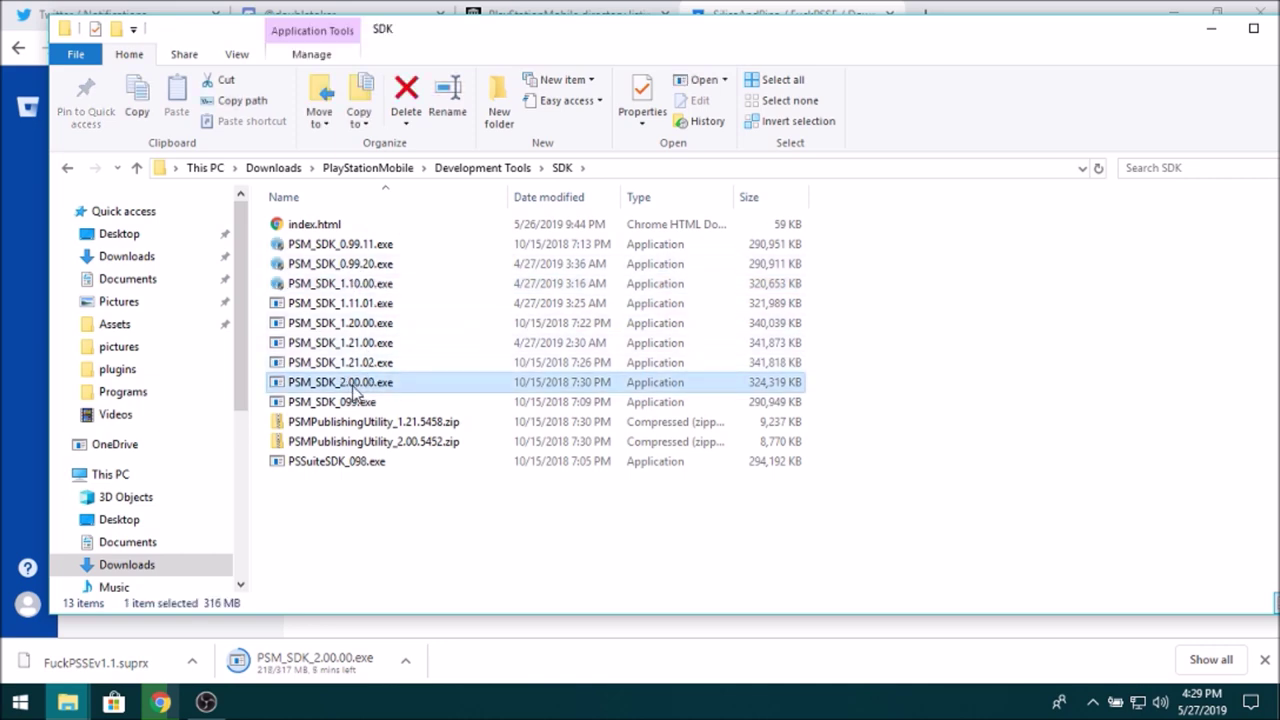
left_click(406, 661)
left_click(412, 624)
Run the SDK 2.00.00 installer, accepting the licence and keeping the old application key and device seed
mouse_move(68, 703)
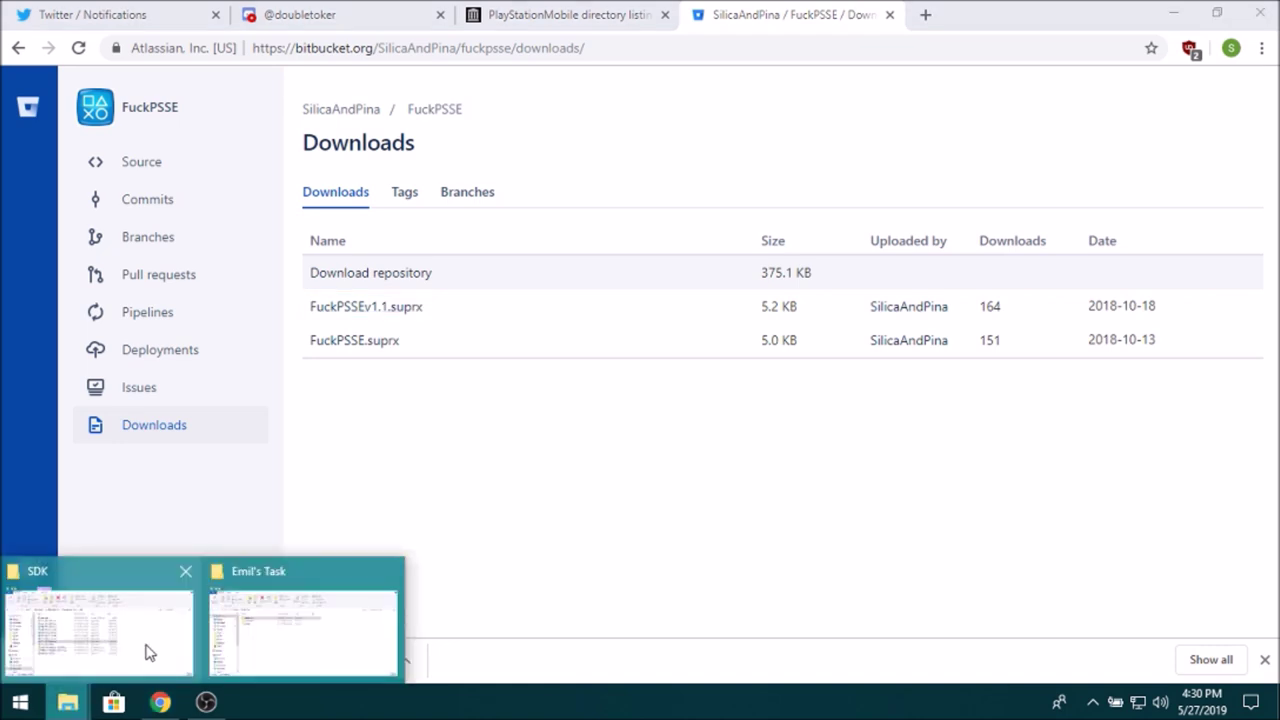
left_click(114, 614)
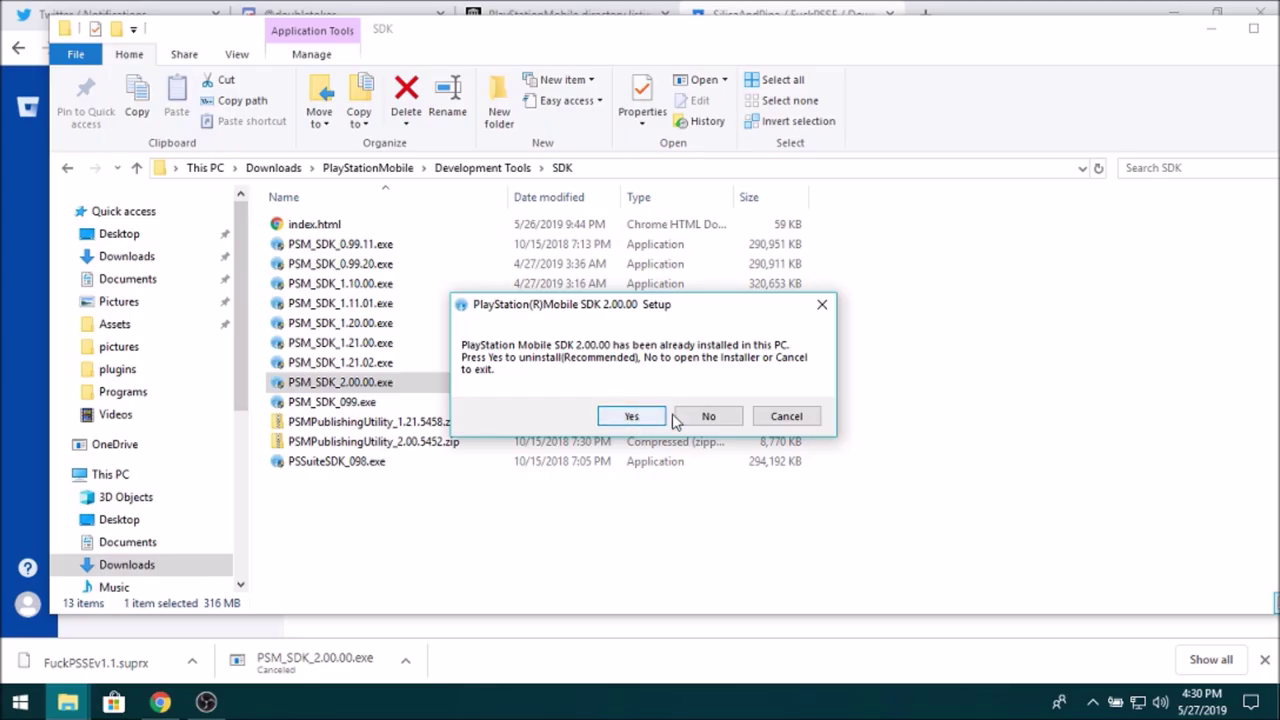
left_click(700, 417)
left_click(743, 502)
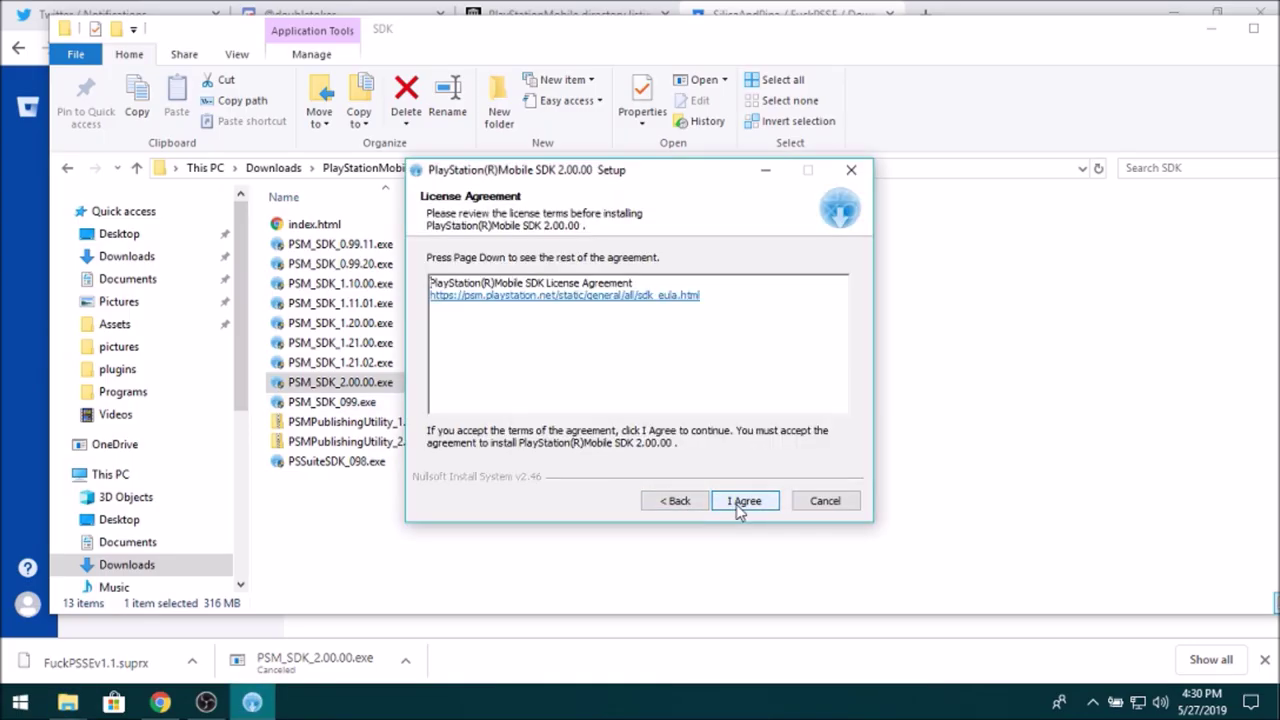
left_click(742, 508)
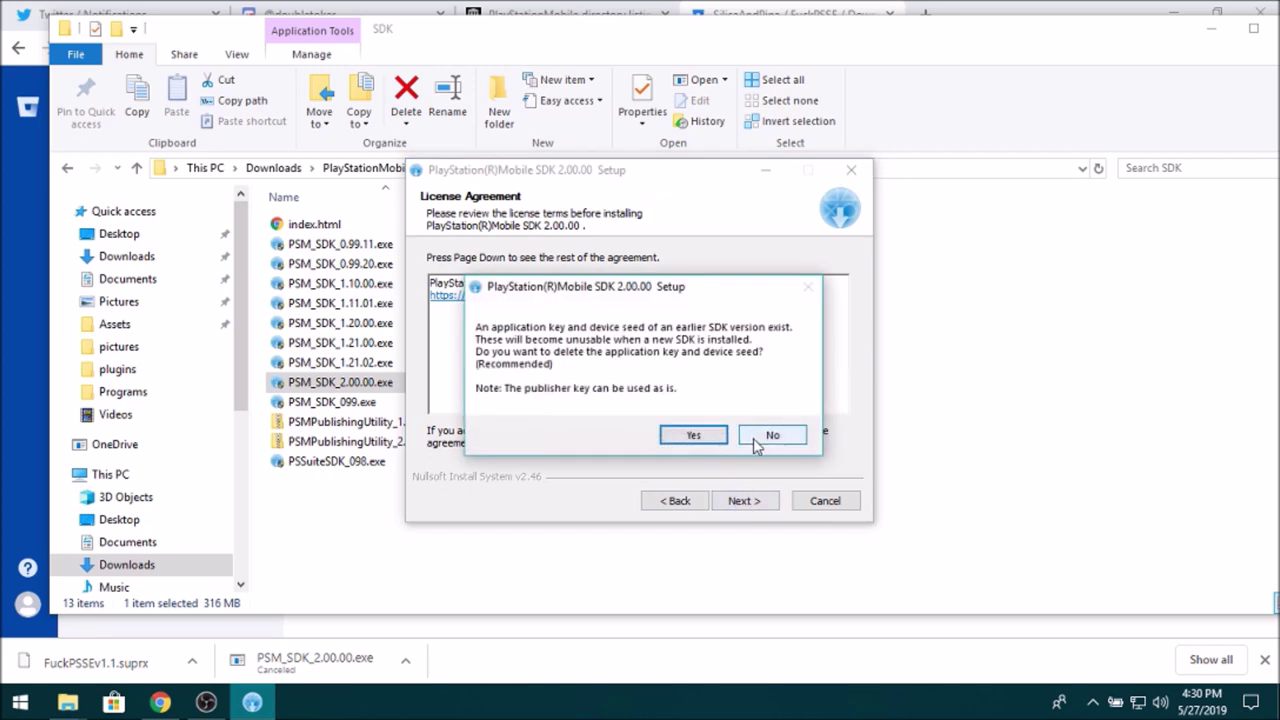
left_click(771, 436)
left_click(743, 503)
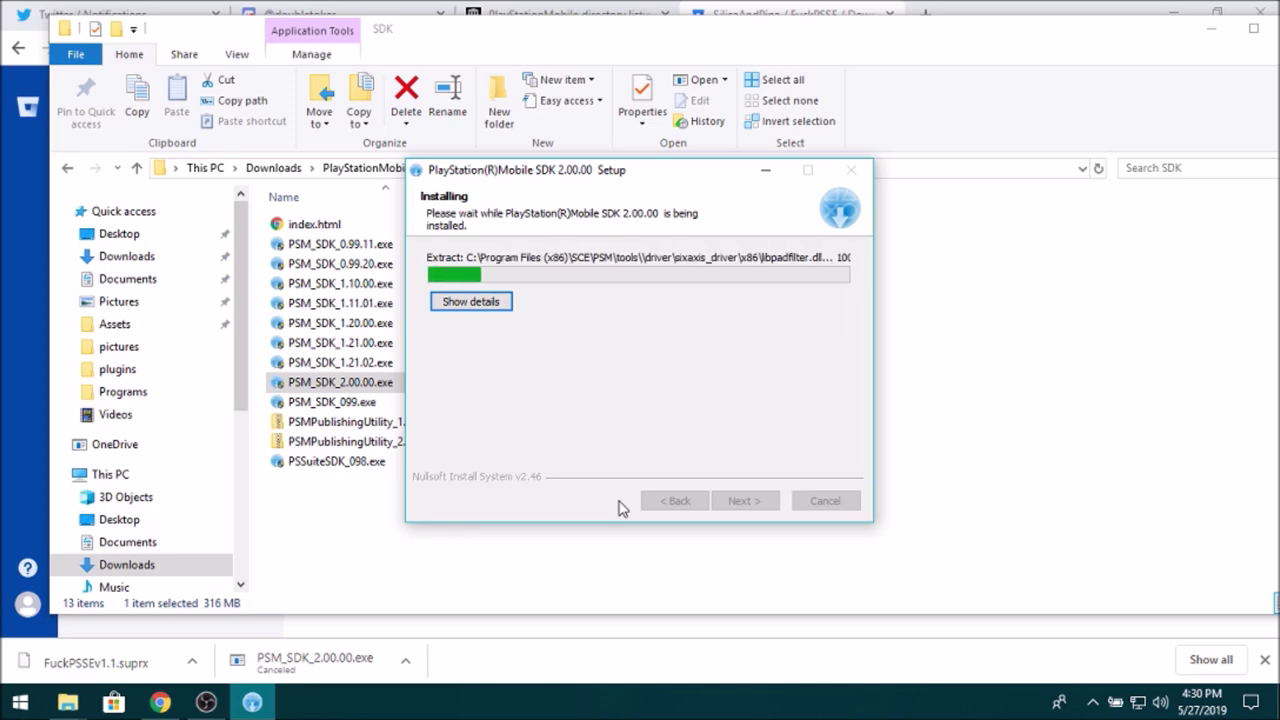
Finish the USB driver and SDK setup wizards, then bring up the release notes in the browser
left_click(471, 301)
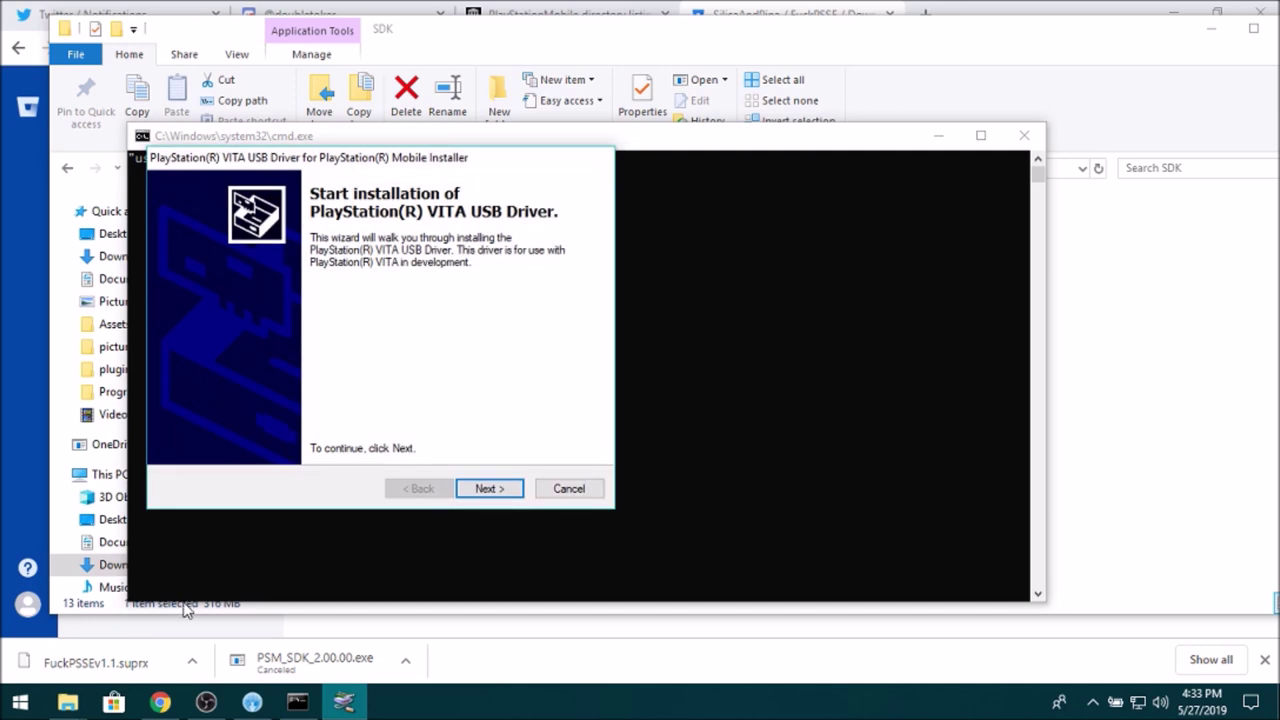
left_click_drag(397, 157, 551, 203)
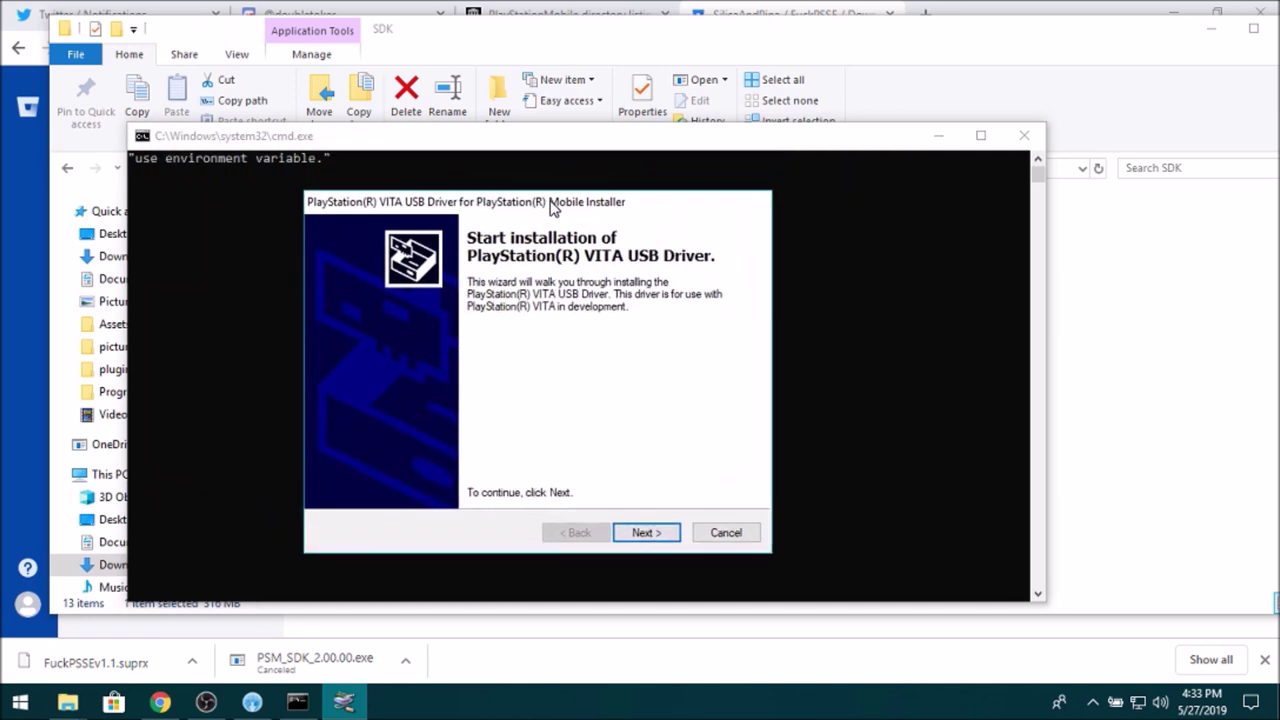
left_click(643, 535)
left_click(643, 532)
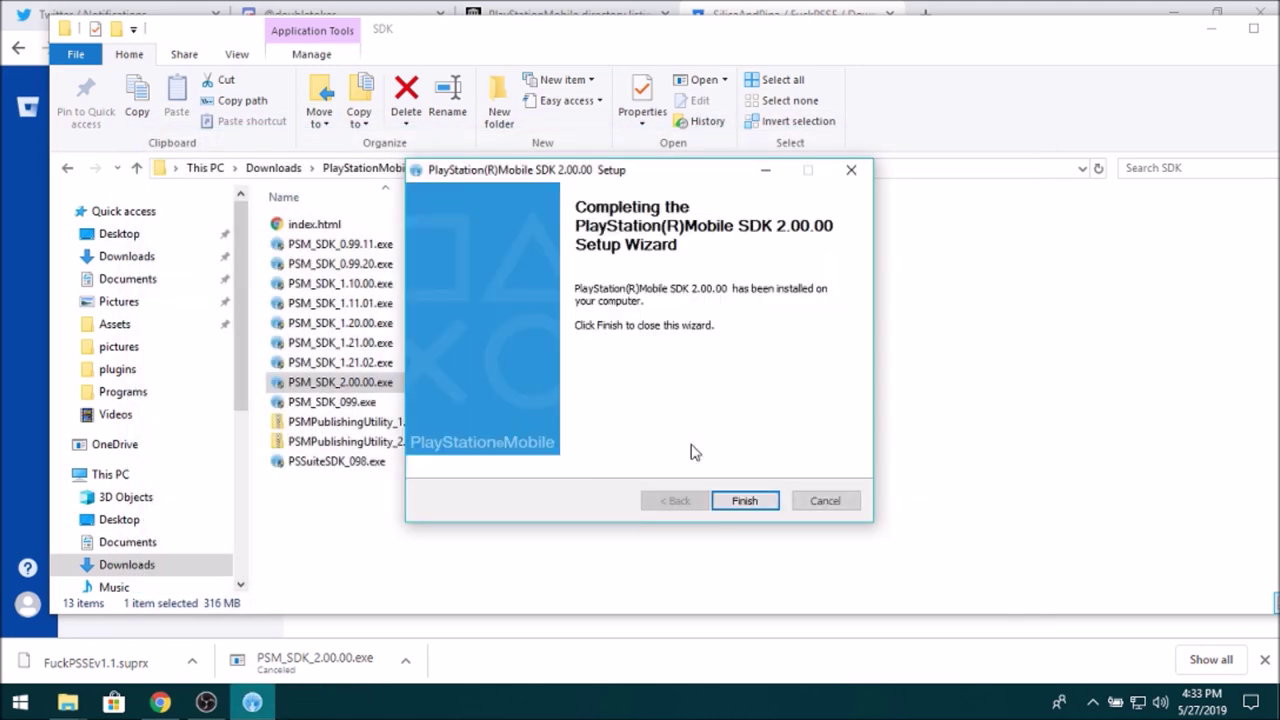
left_click(756, 514)
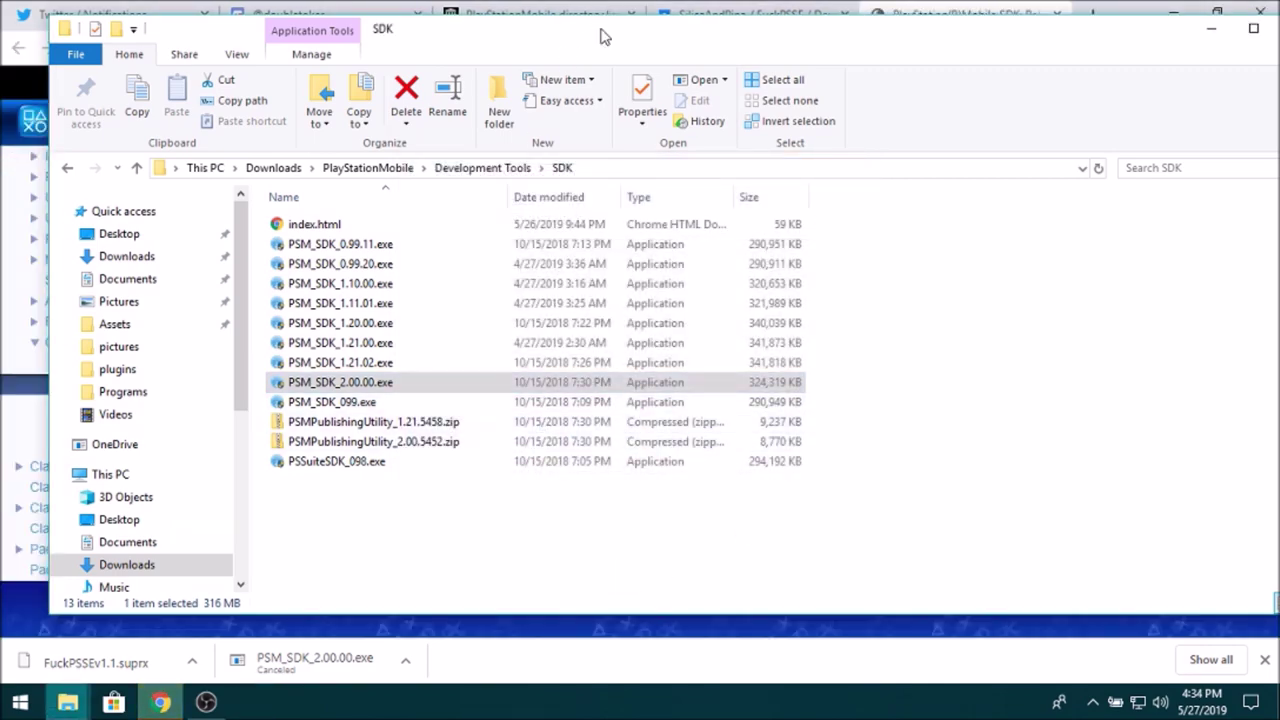
left_click_drag(600, 34, 497, 125)
left_click(162, 700)
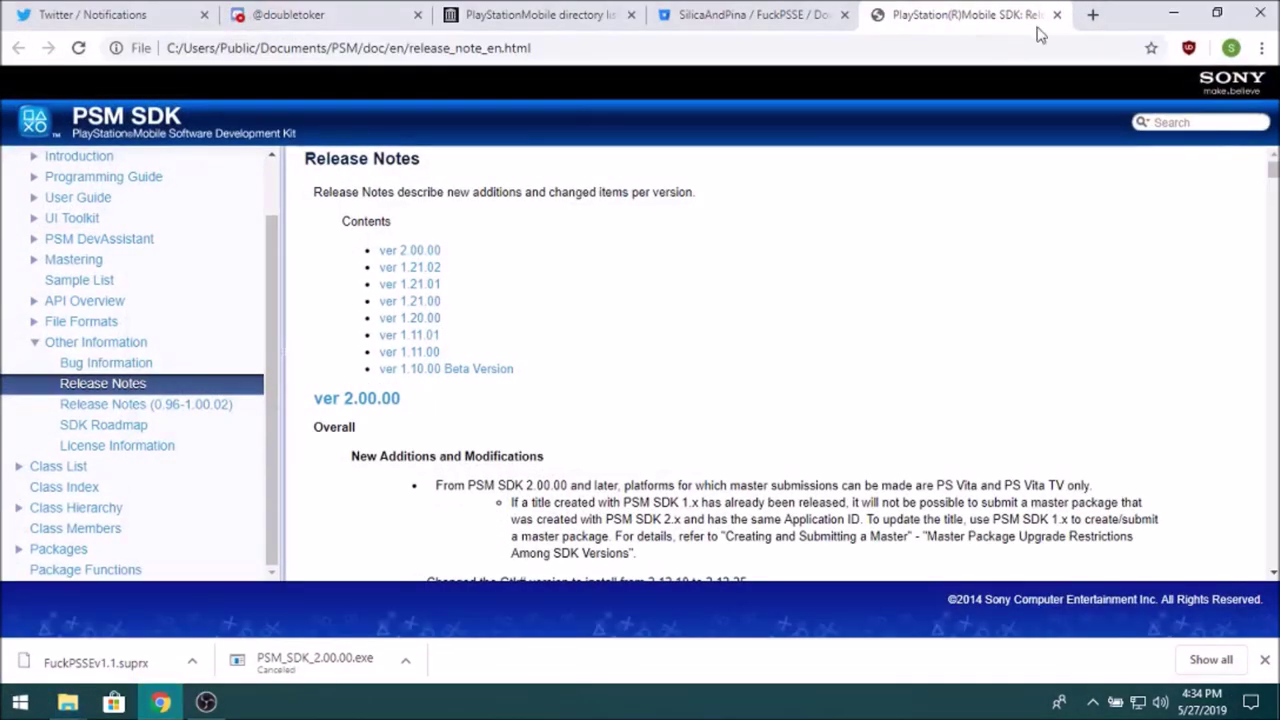
Close the release notes and go to %SCE_PSM_SDK%\target\win32, selecting psm.exe
left_click(1046, 15)
left_click(1176, 10)
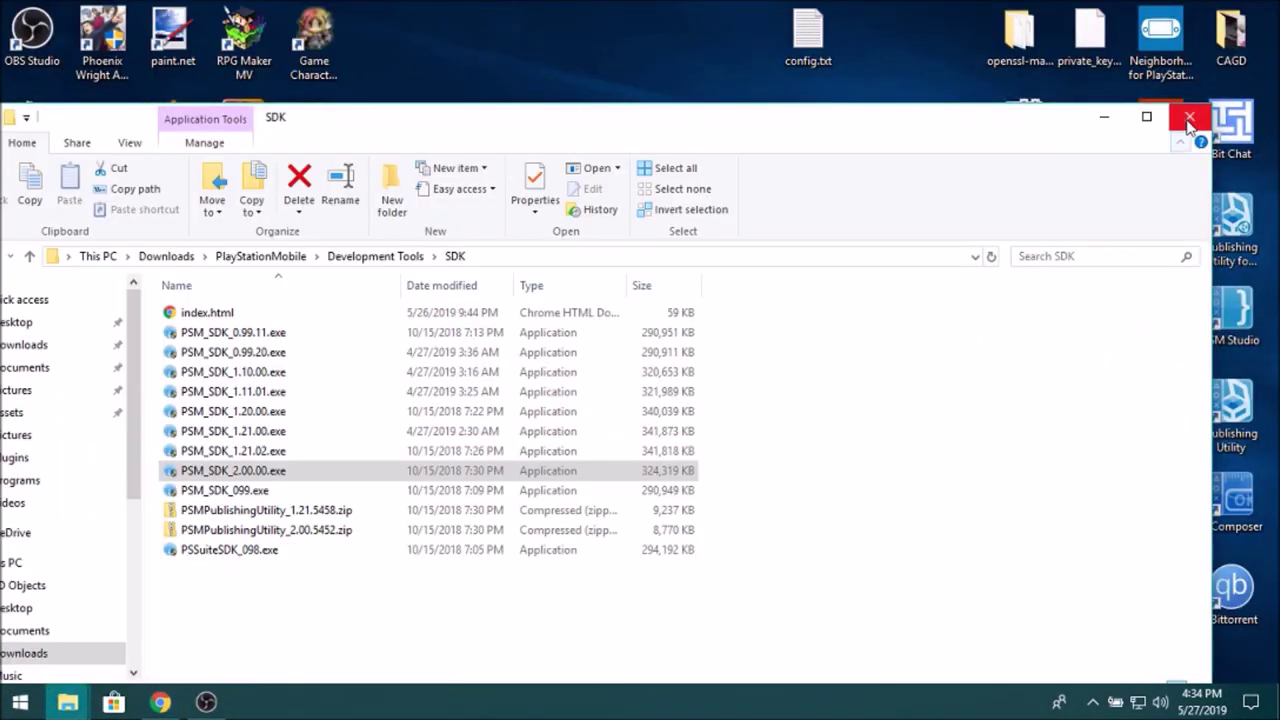
left_click(557, 265)
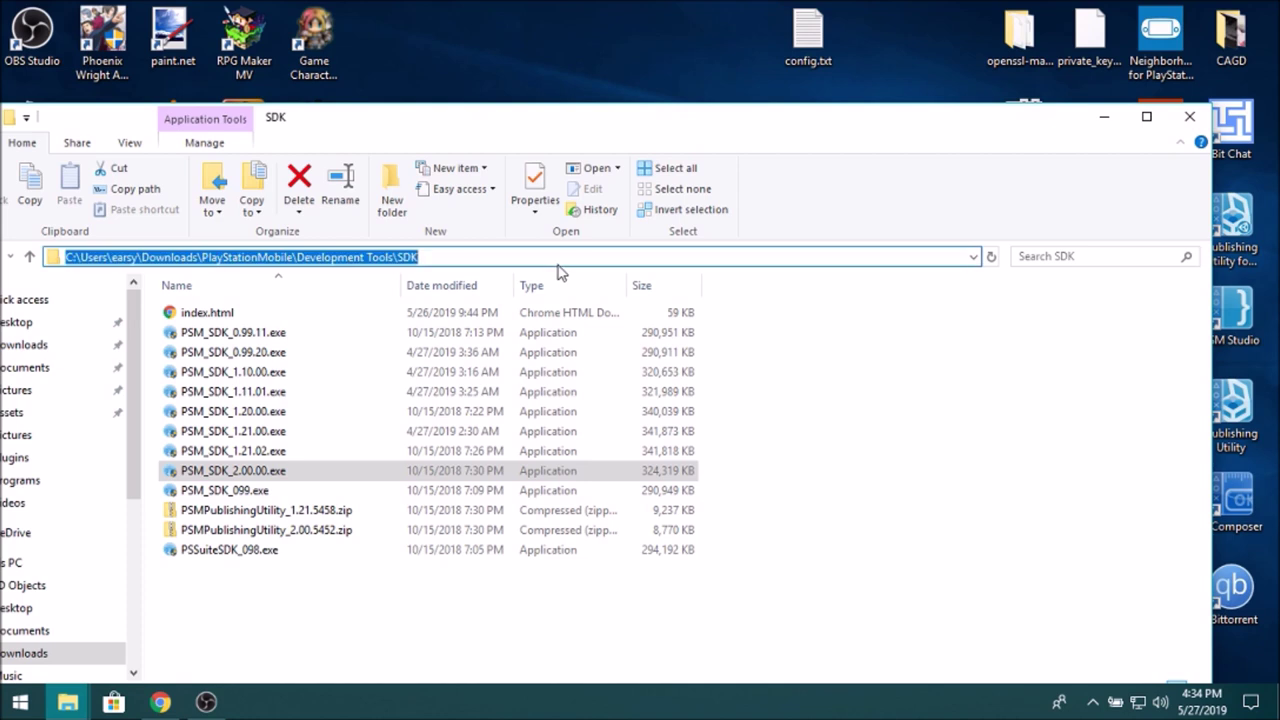
type("%")
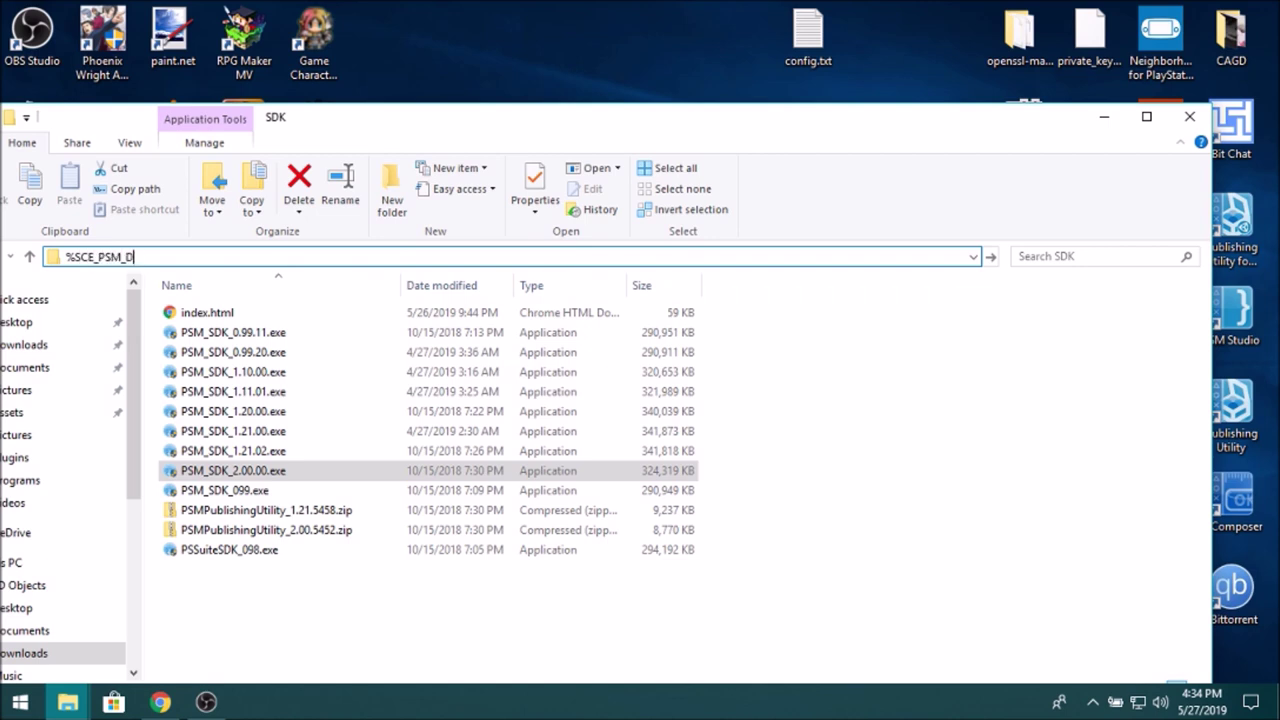
type("SCE_PSM_SDK%")
key("Return")
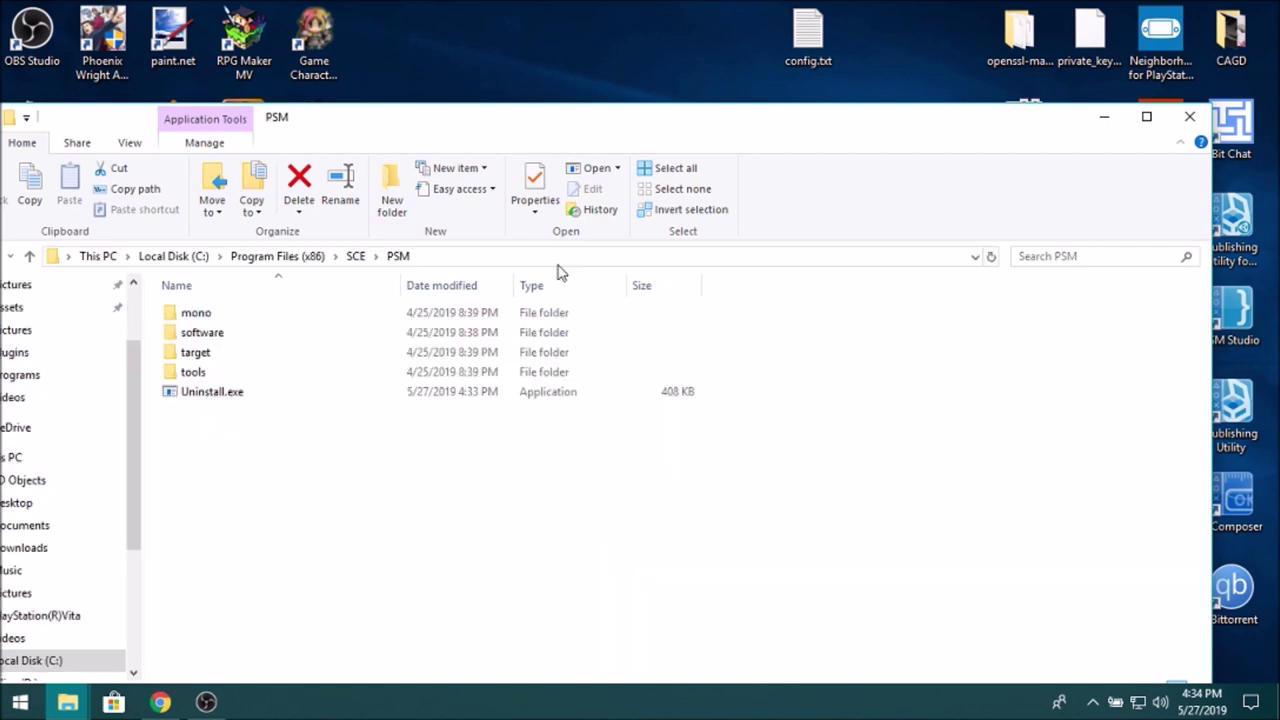
double_click(254, 355)
double_click(218, 312)
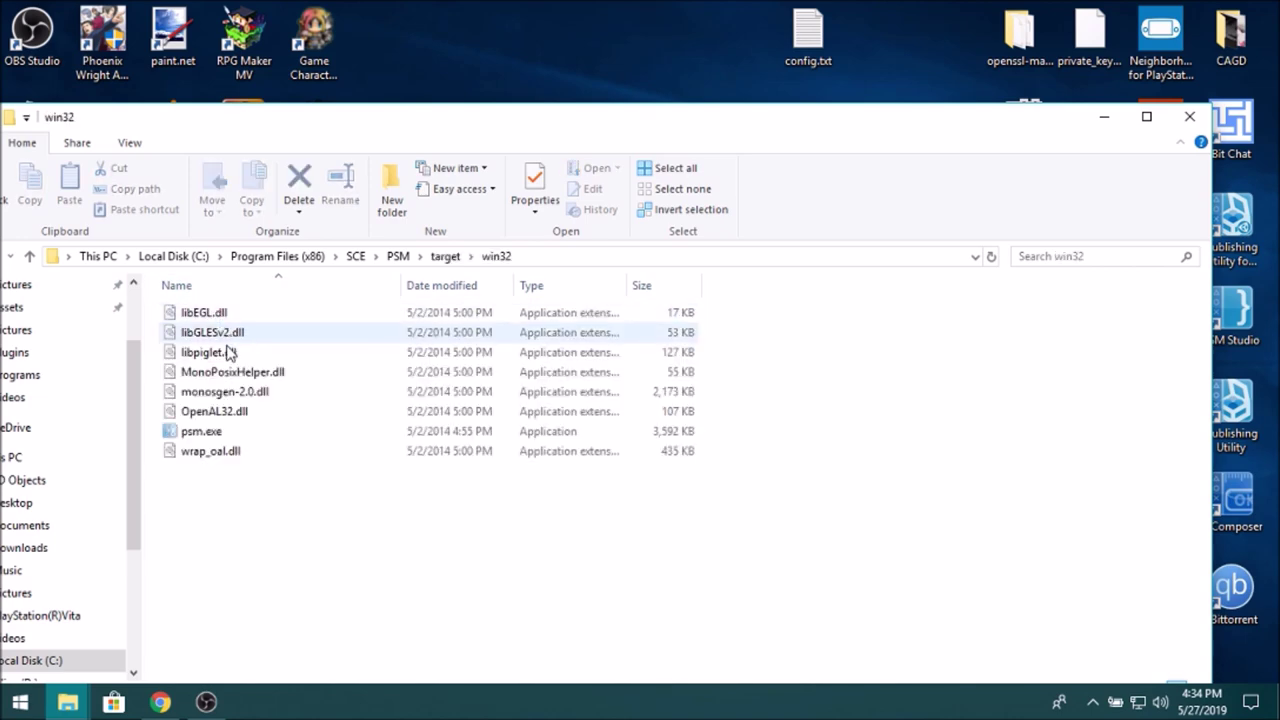
left_click(236, 431)
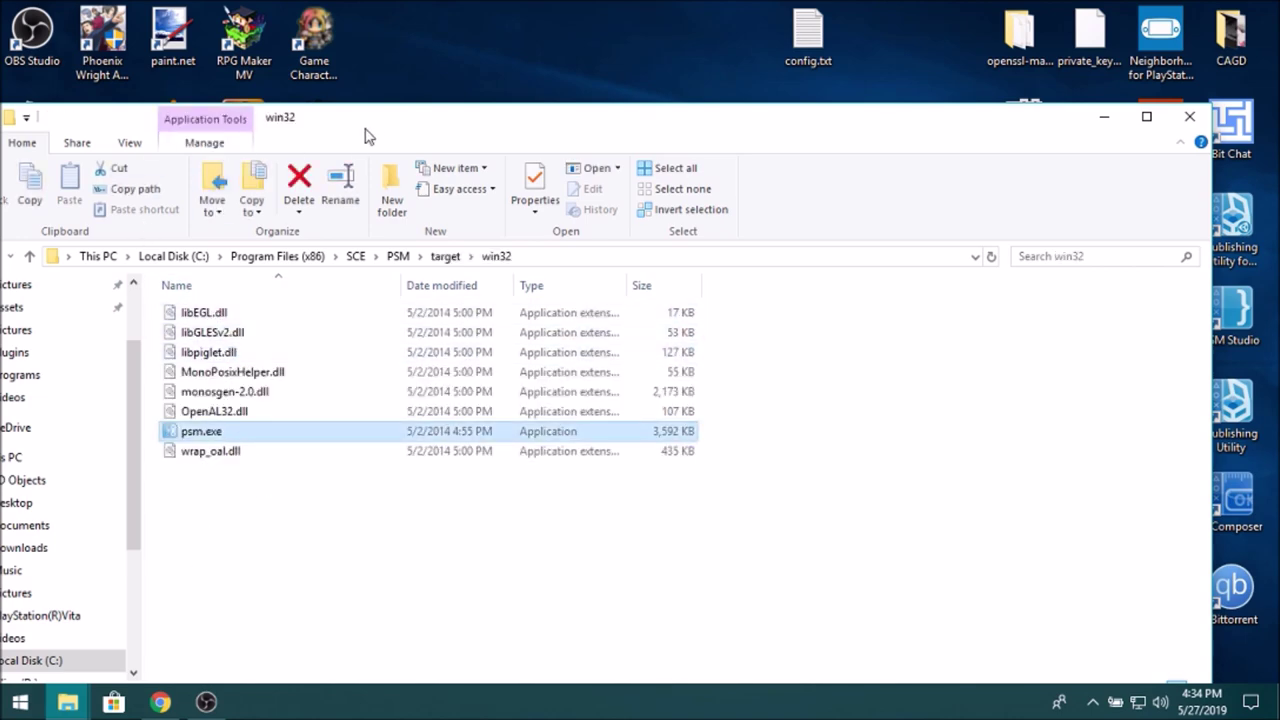
Open PSM Games\Emil's Task\Application and drop app.exe onto psm.exe to launch it
left_click_drag(365, 136, 1140, 157)
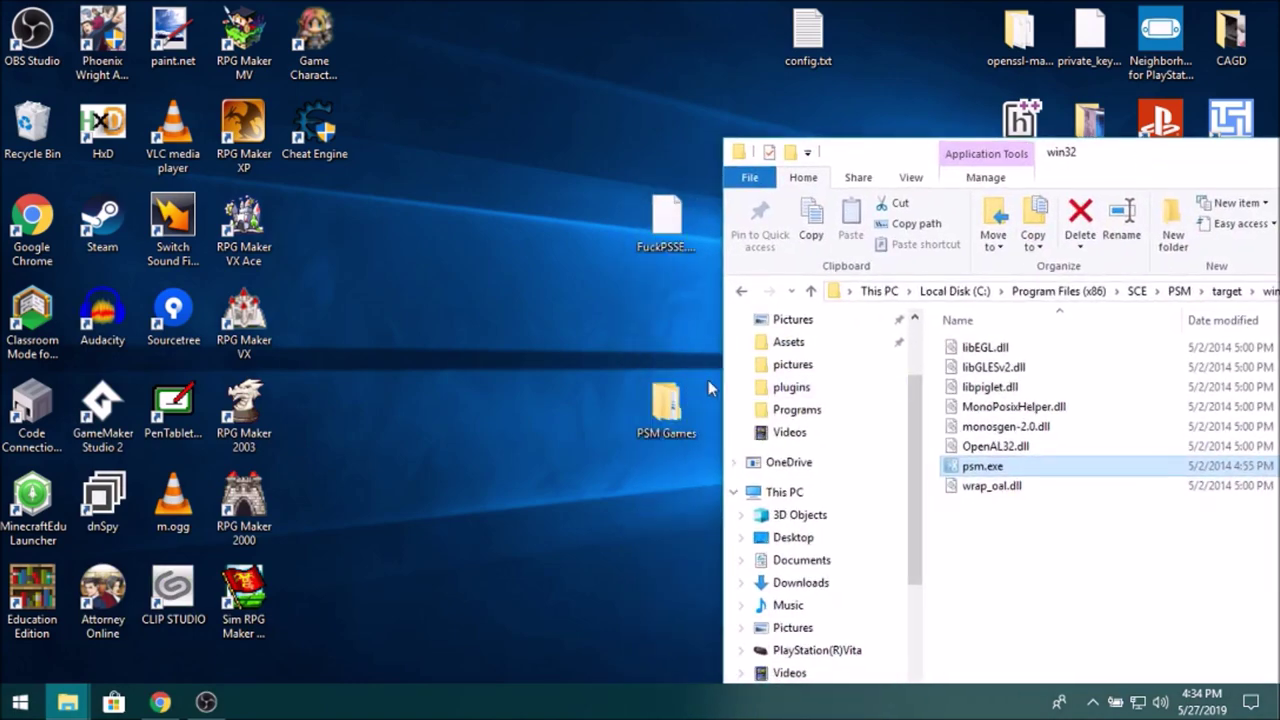
left_click(684, 405)
left_click_drag(547, 35, 447, 128)
double_click(286, 303)
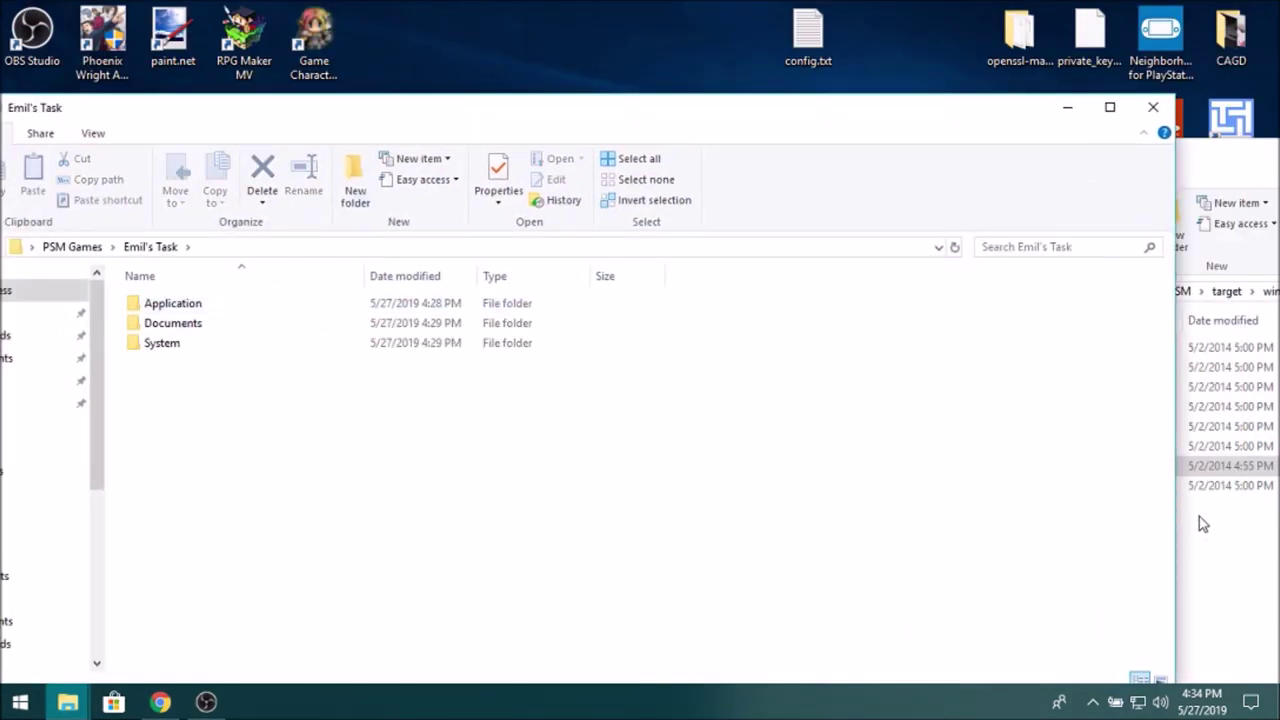
left_click(1203, 524)
double_click(172, 303)
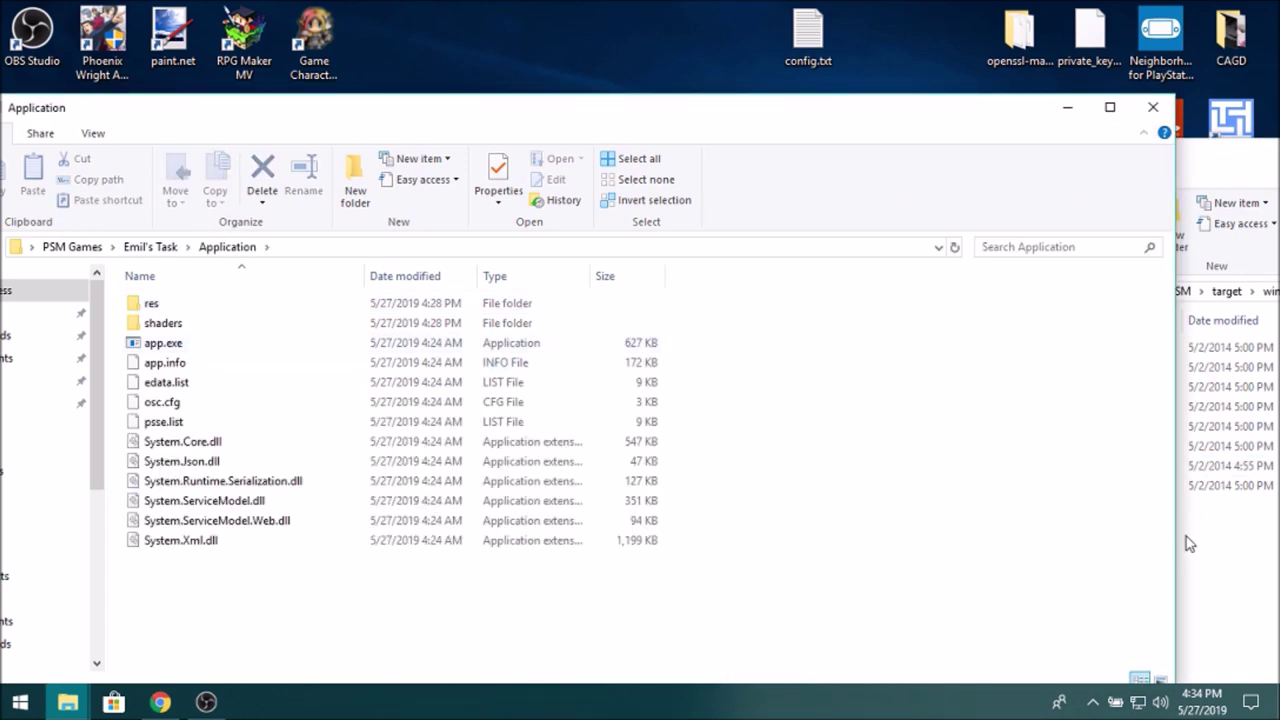
key("Down")
key("Down")
left_click(1220, 597)
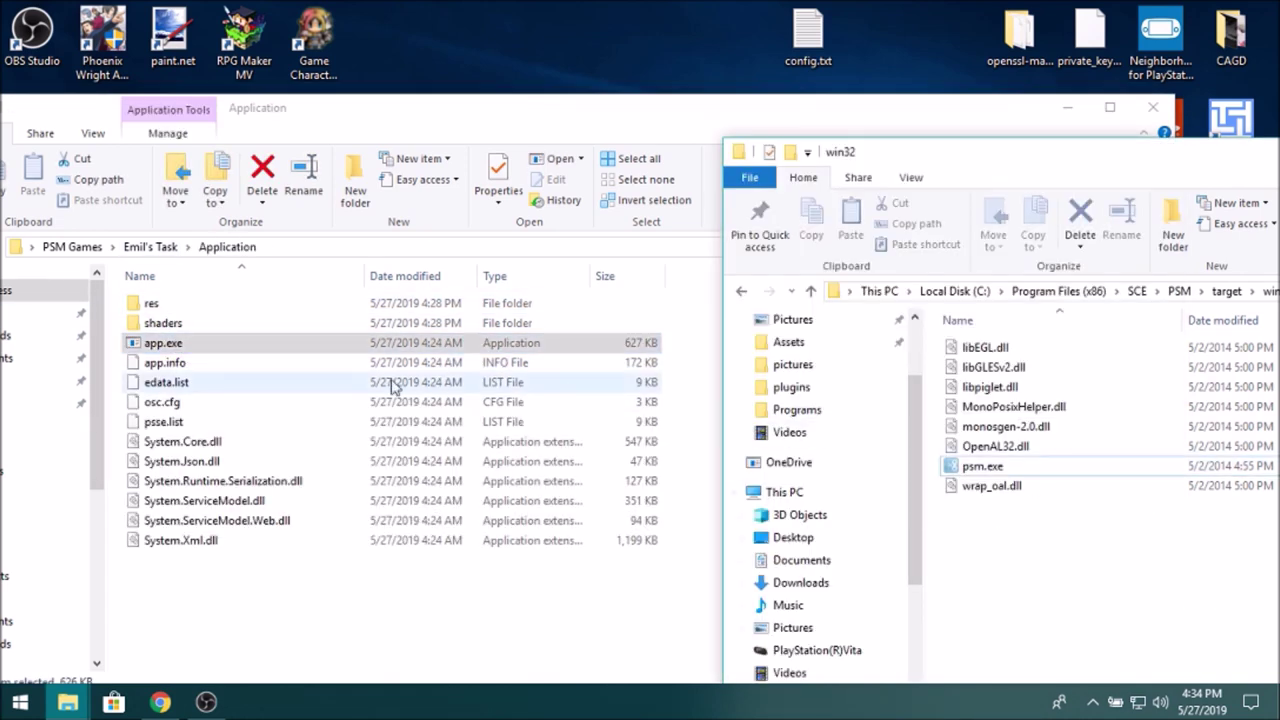
left_click_drag(236, 345, 977, 469)
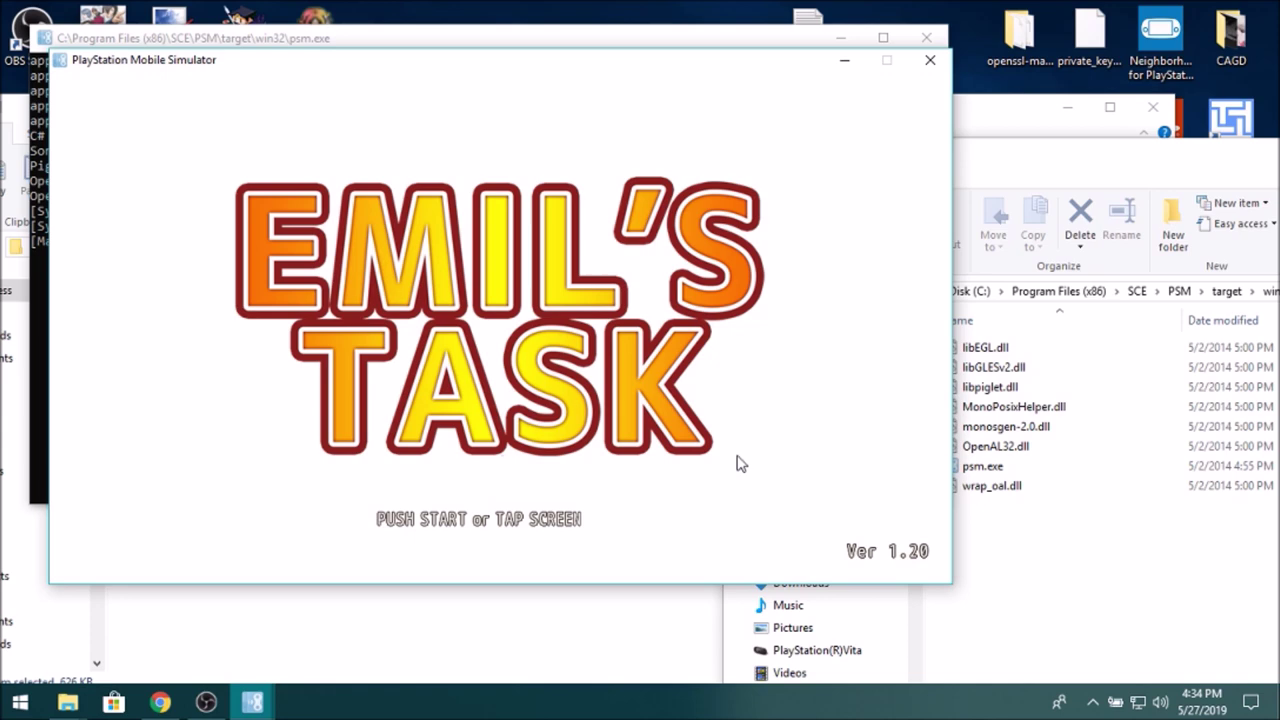
Pass the title screen, start a NEW GAME and advance through the opening dialogue
left_click(742, 455)
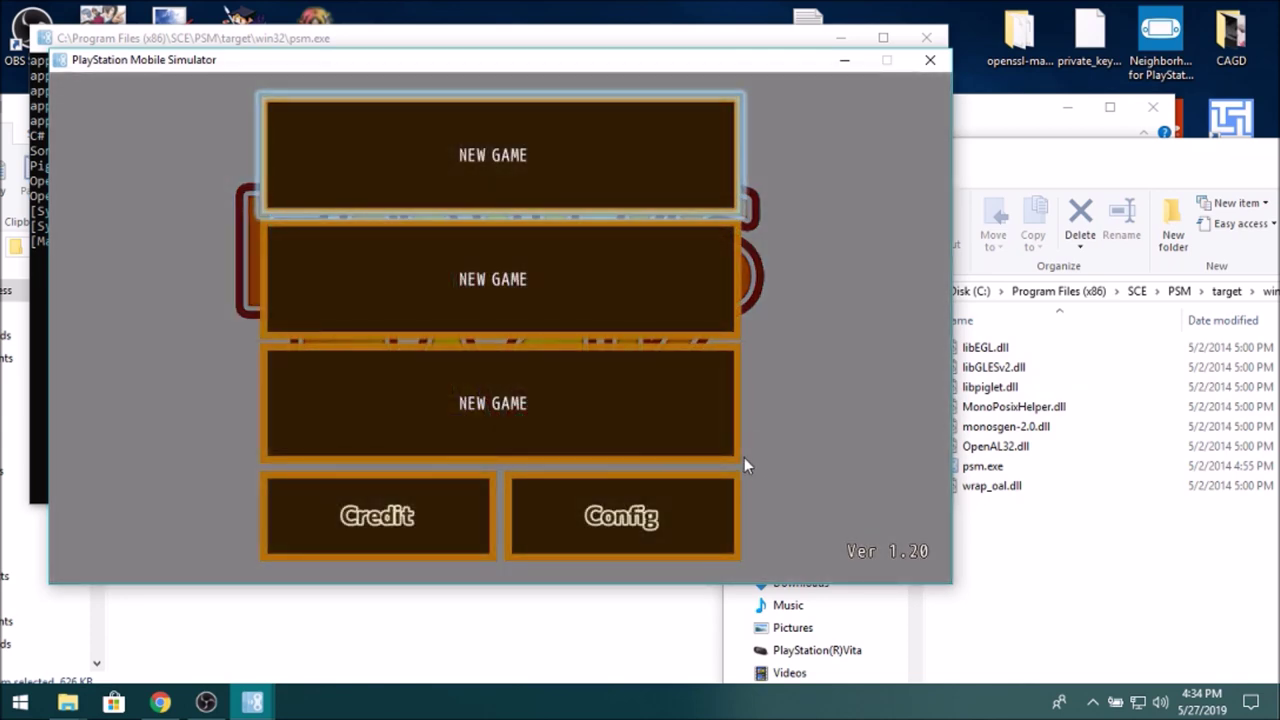
left_click(570, 153)
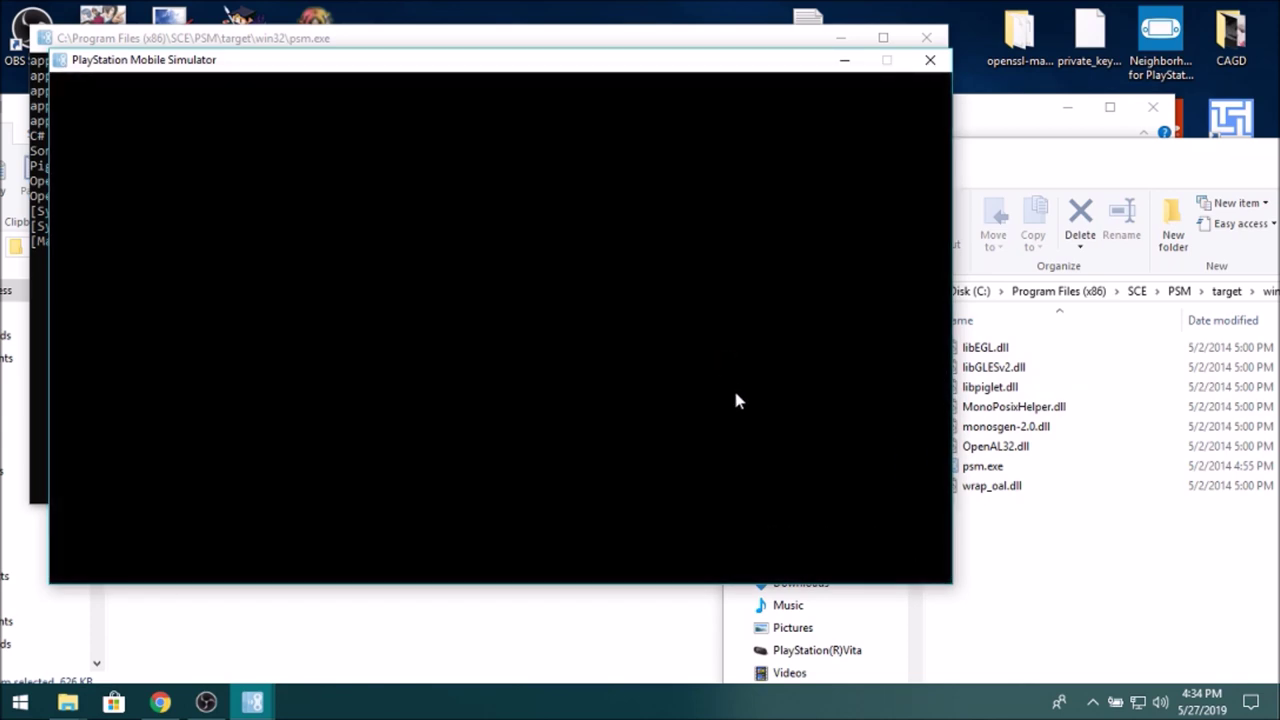
left_click(616, 518)
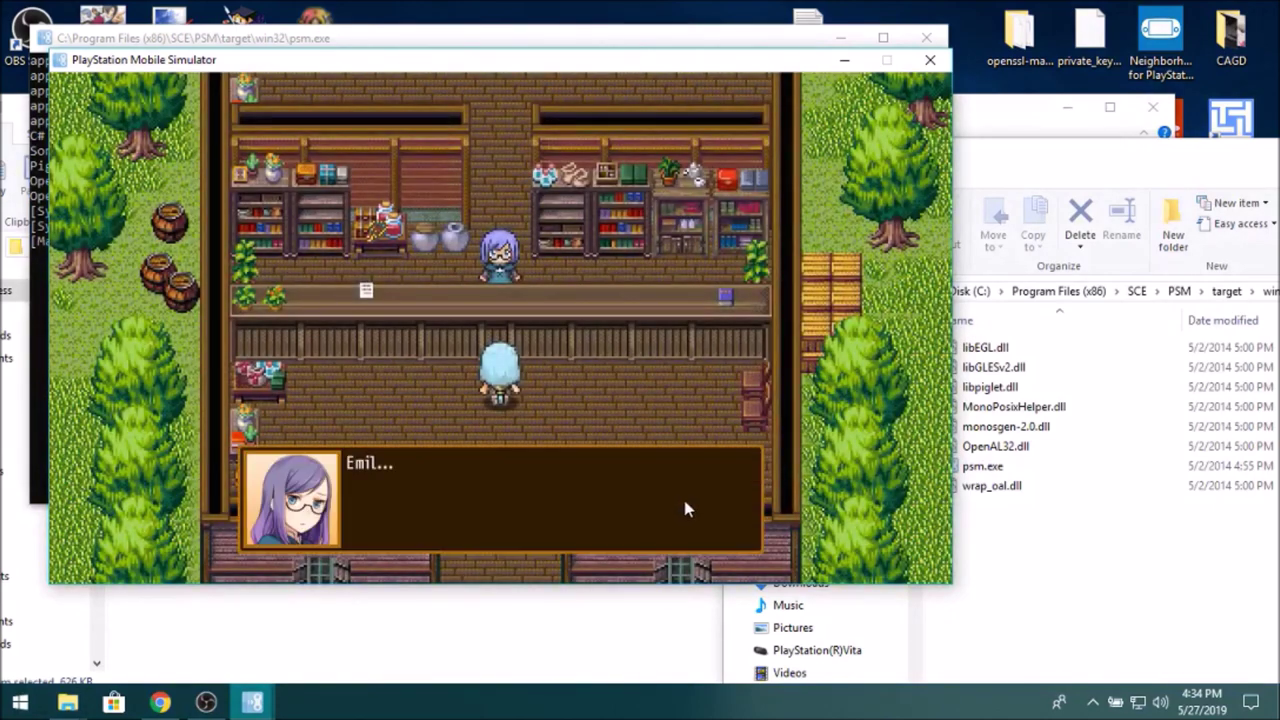
left_click(757, 531)
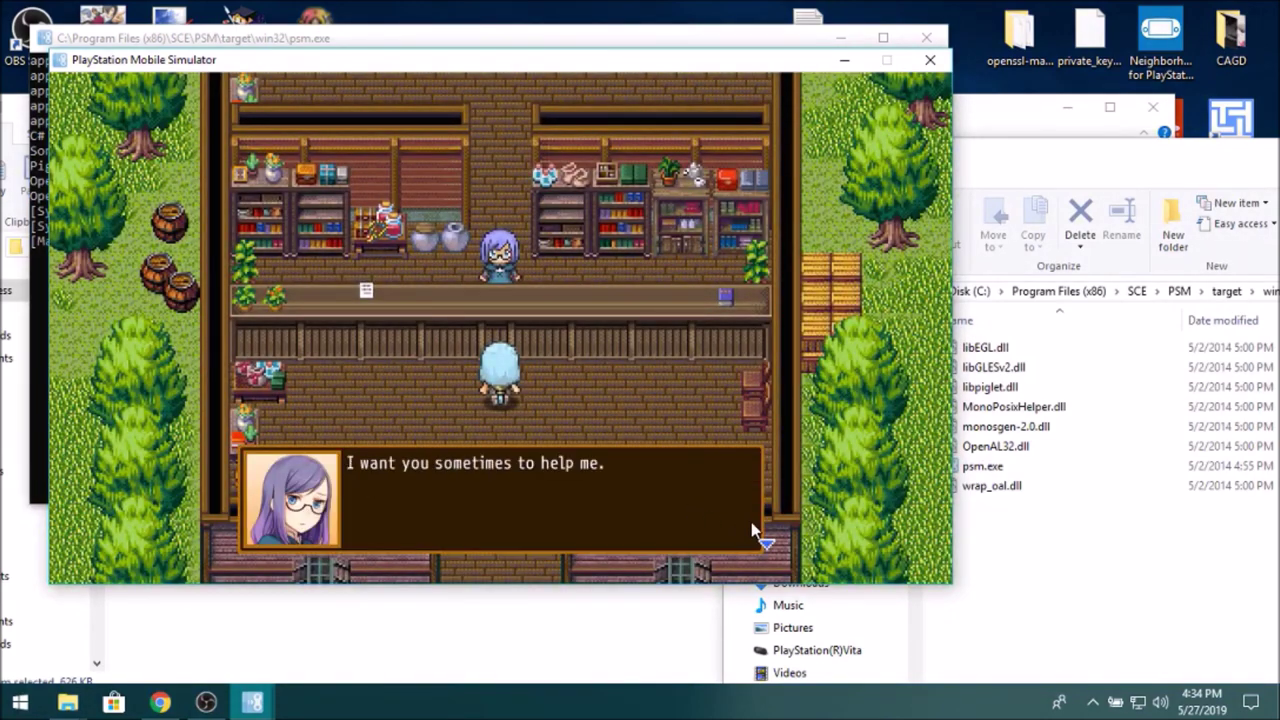
left_click(754, 529)
left_click(688, 522)
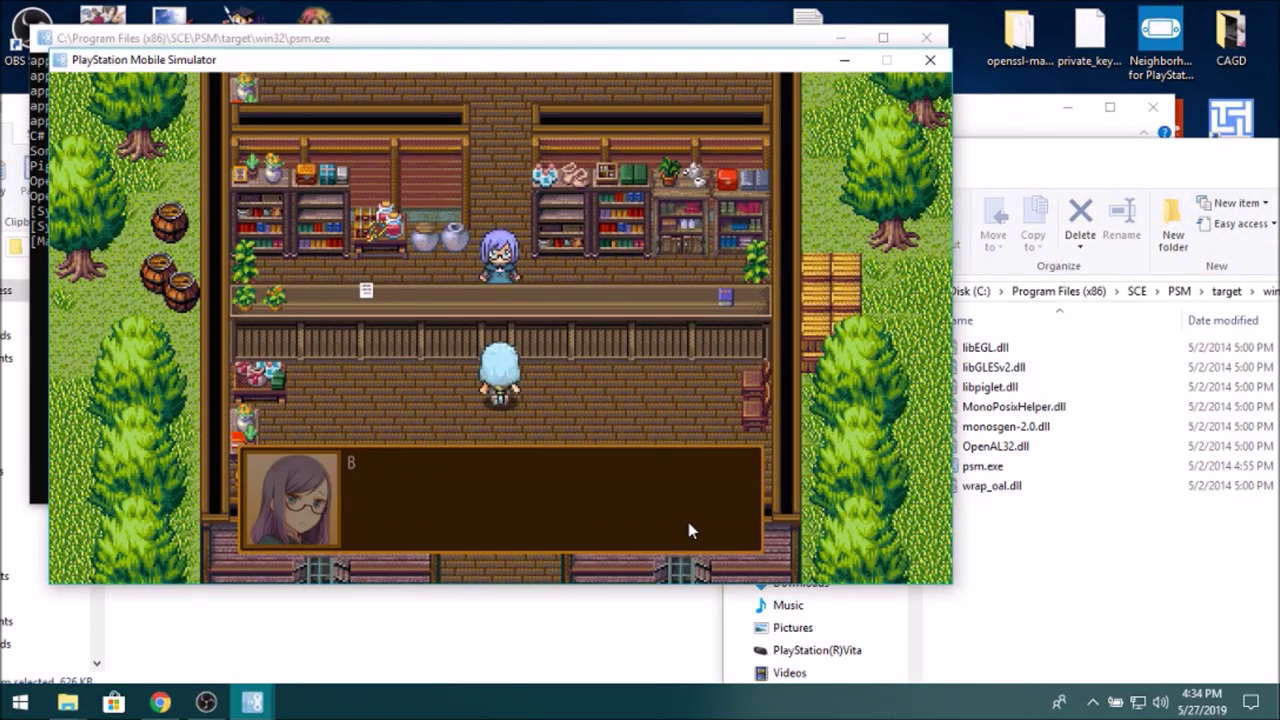
left_click(688, 522)
left_click(688, 522)
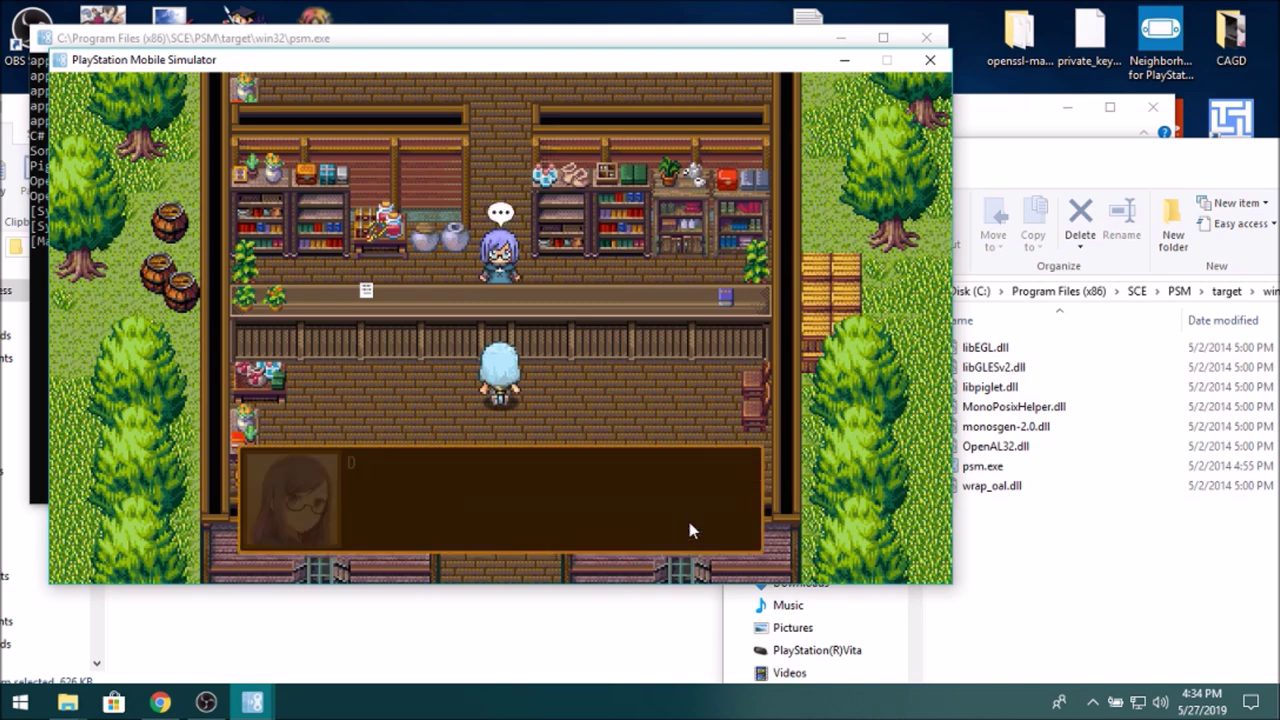
Advance through the shop conversation into the tutorial explanation
left_click(688, 520)
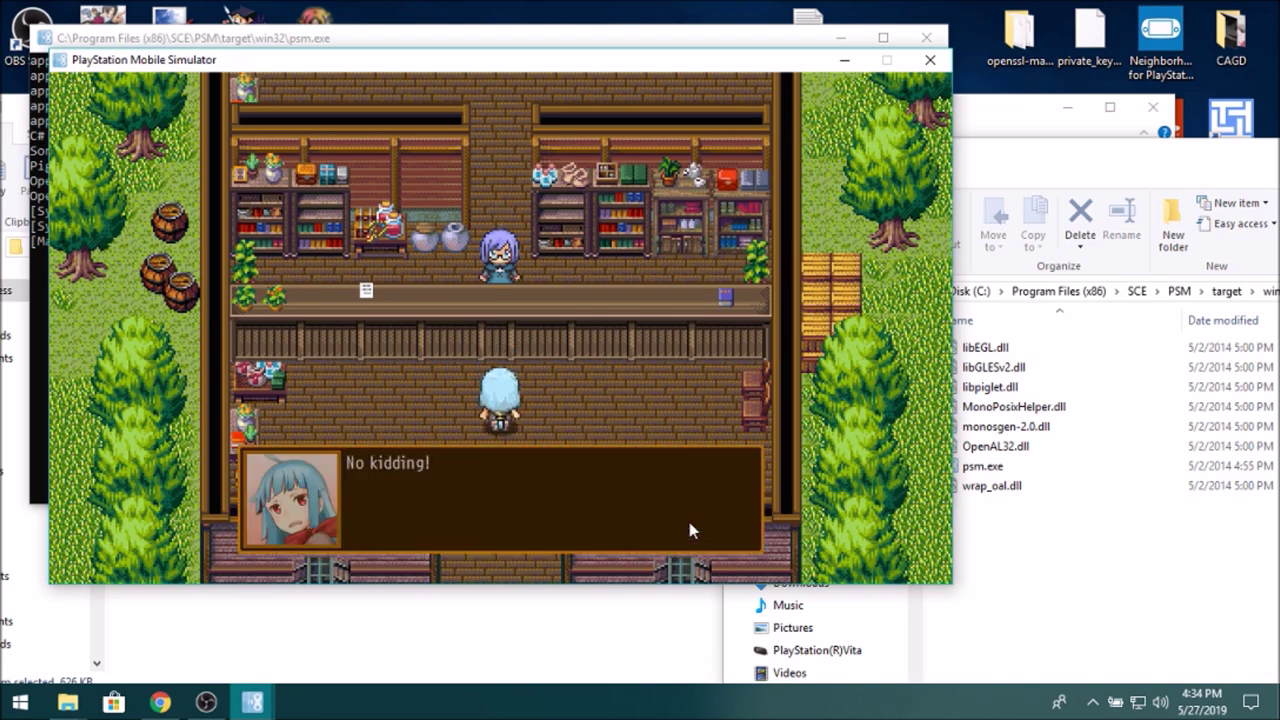
left_click(688, 520)
left_click(692, 522)
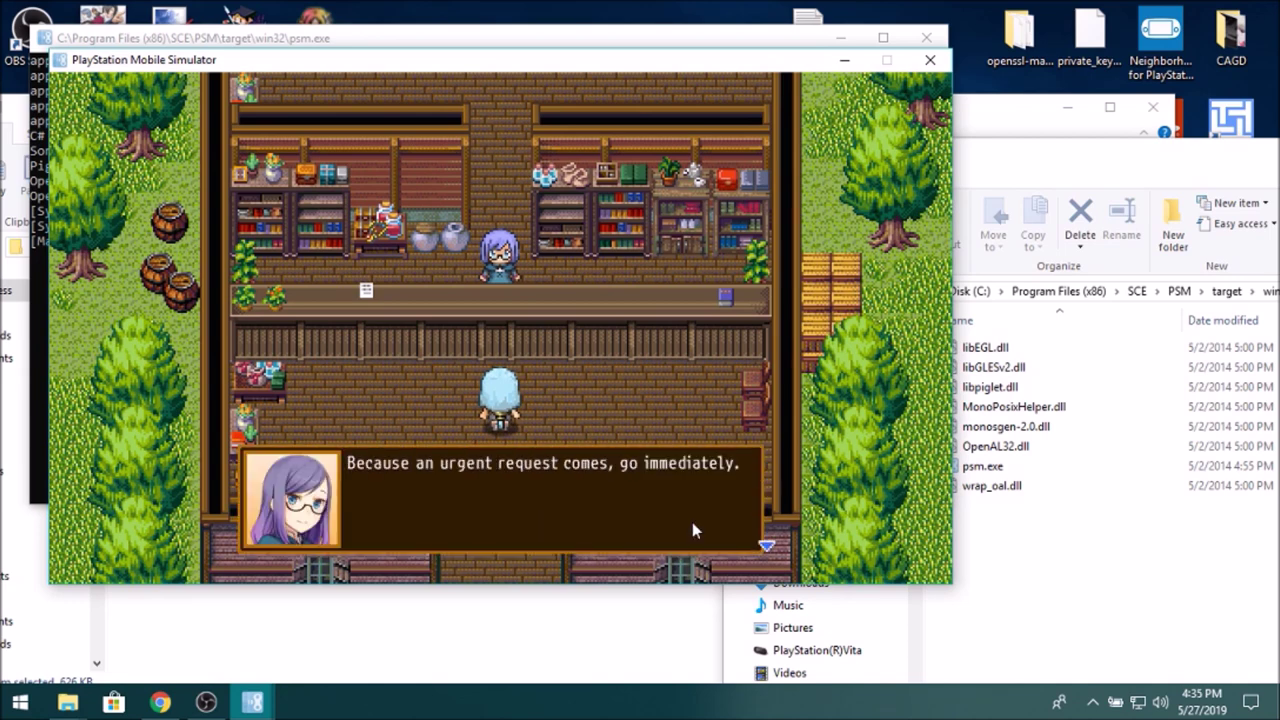
left_click(692, 522)
left_click(692, 522)
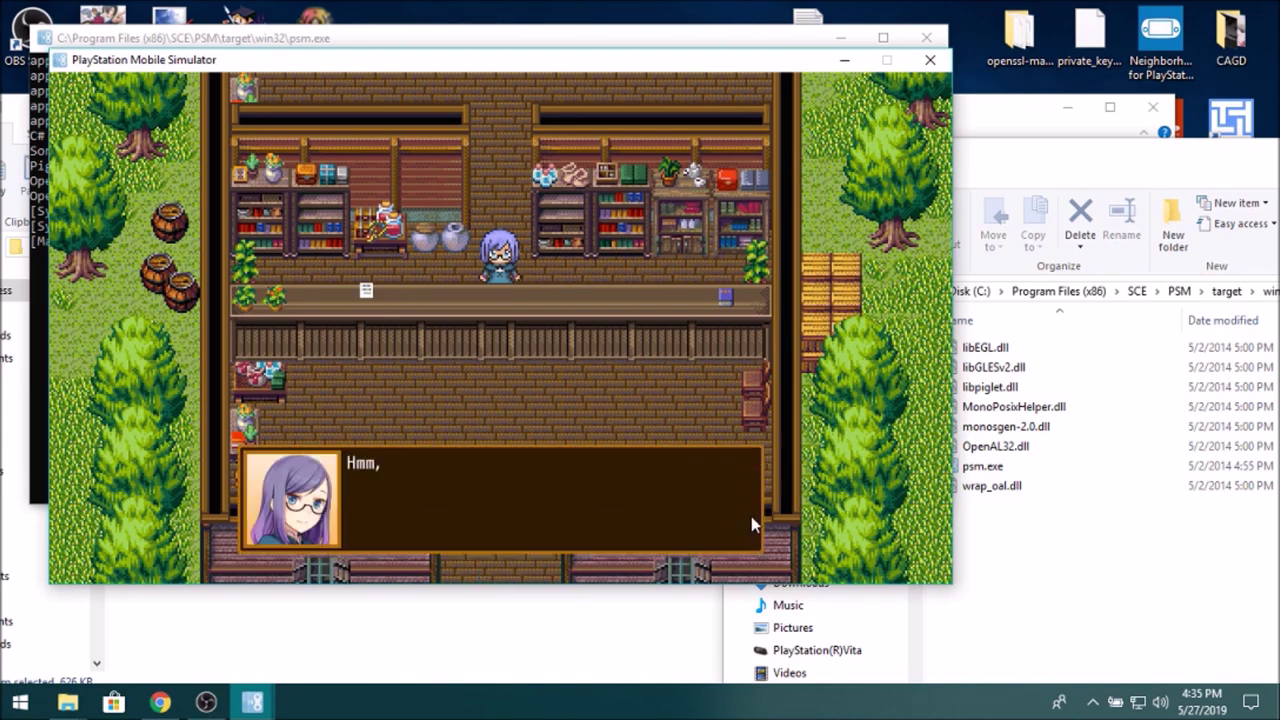
left_click(751, 516)
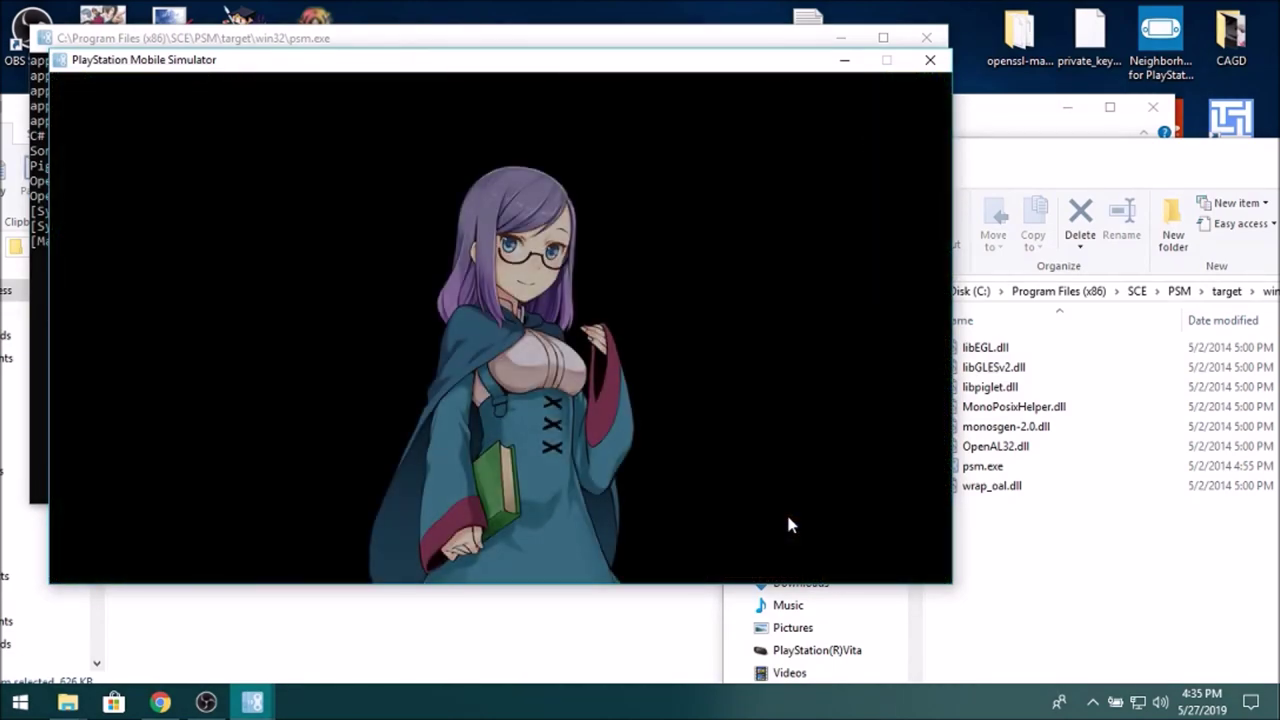
left_click(795, 505)
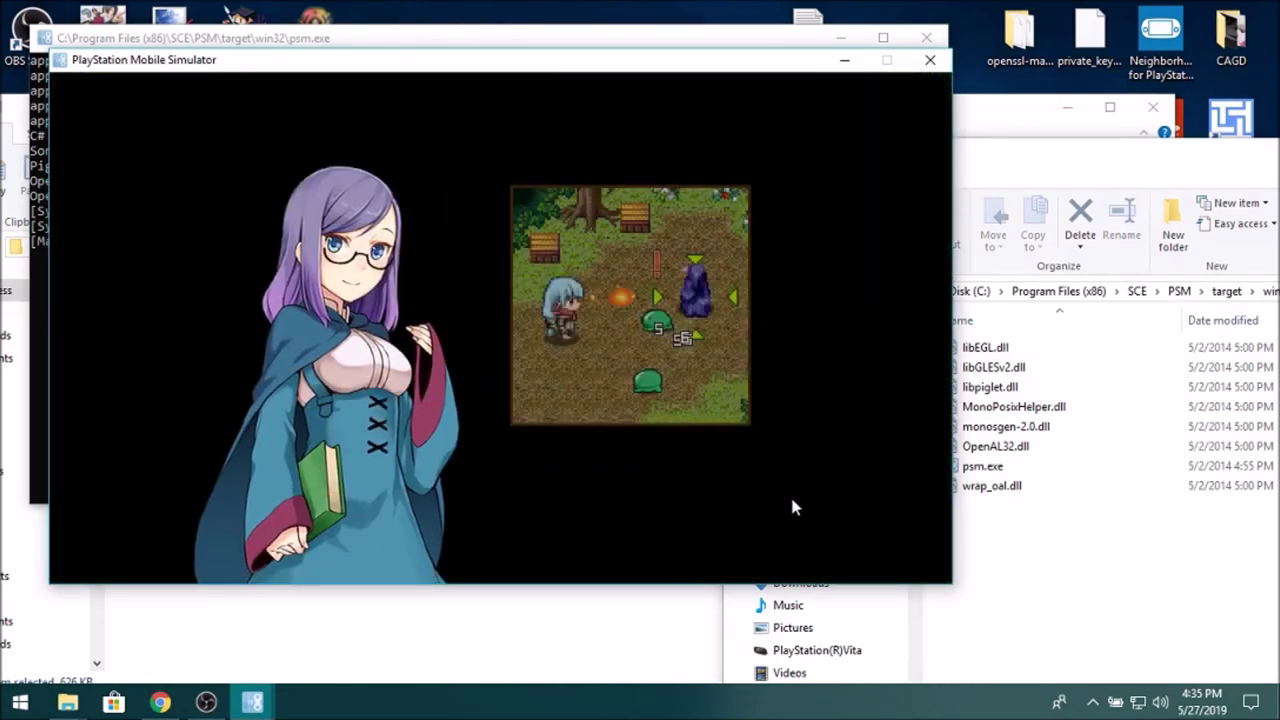
Advance the tutorial through the monster-hunting and magic grade explanations
left_click(790, 480)
left_click(798, 476)
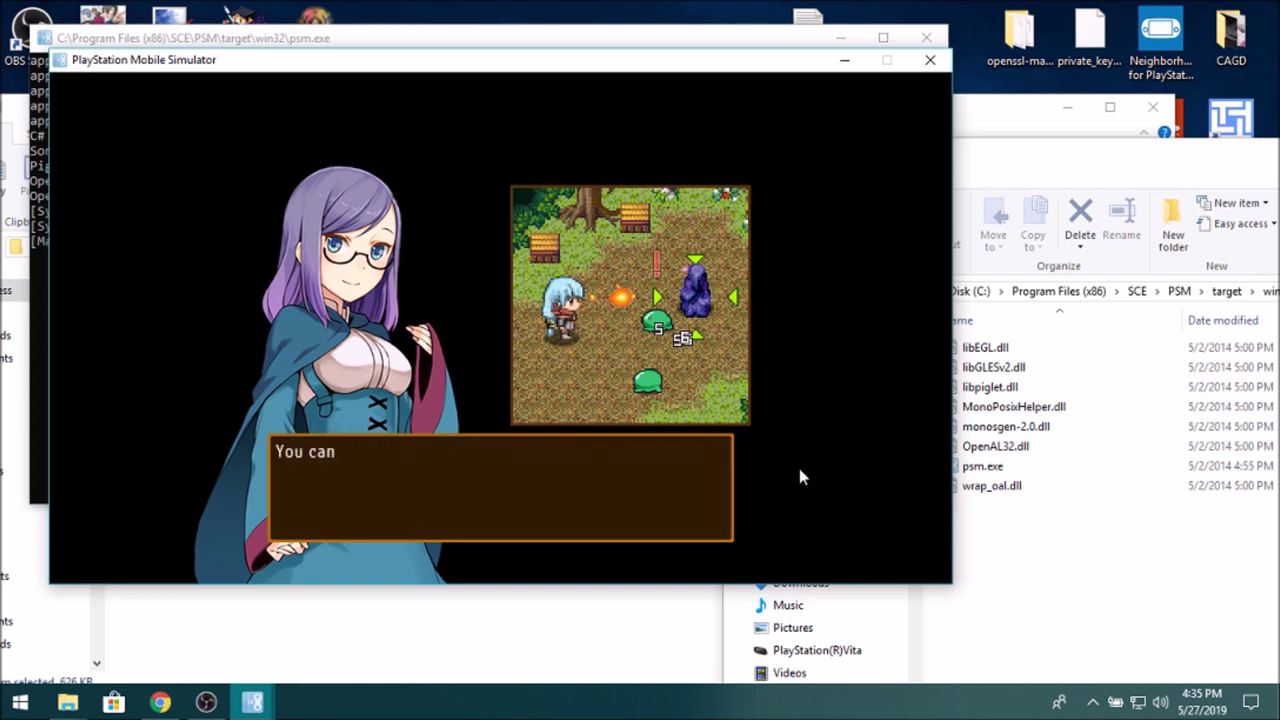
left_click(797, 480)
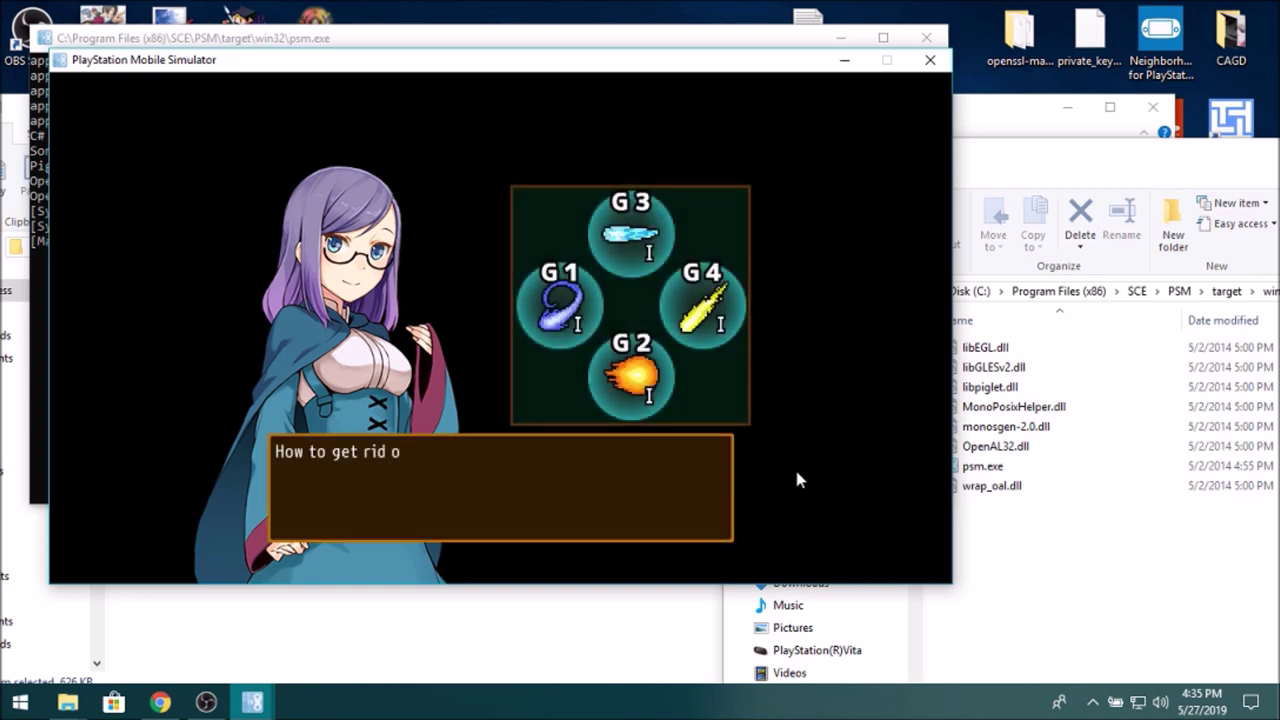
left_click(796, 481)
left_click(797, 481)
left_click(794, 485)
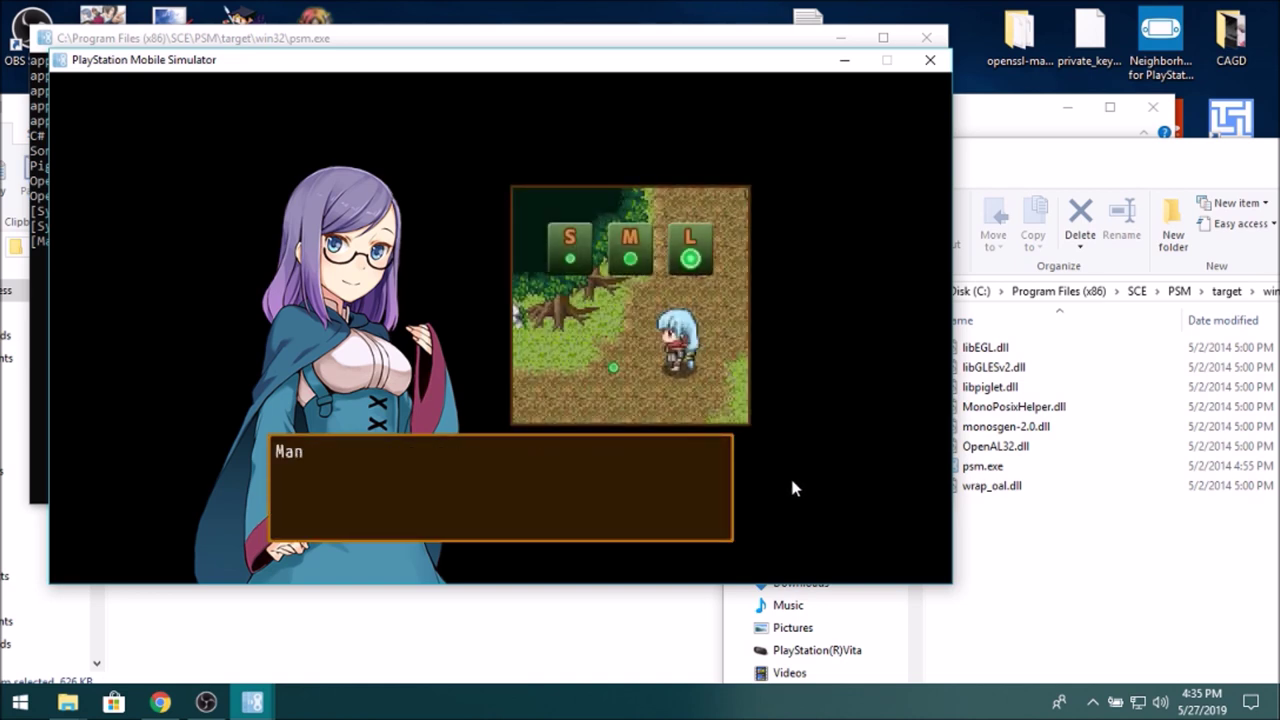
left_click(708, 479)
Get through the equipment and maximum MP notes and the final dialogue until the stage starts
left_click(701, 470)
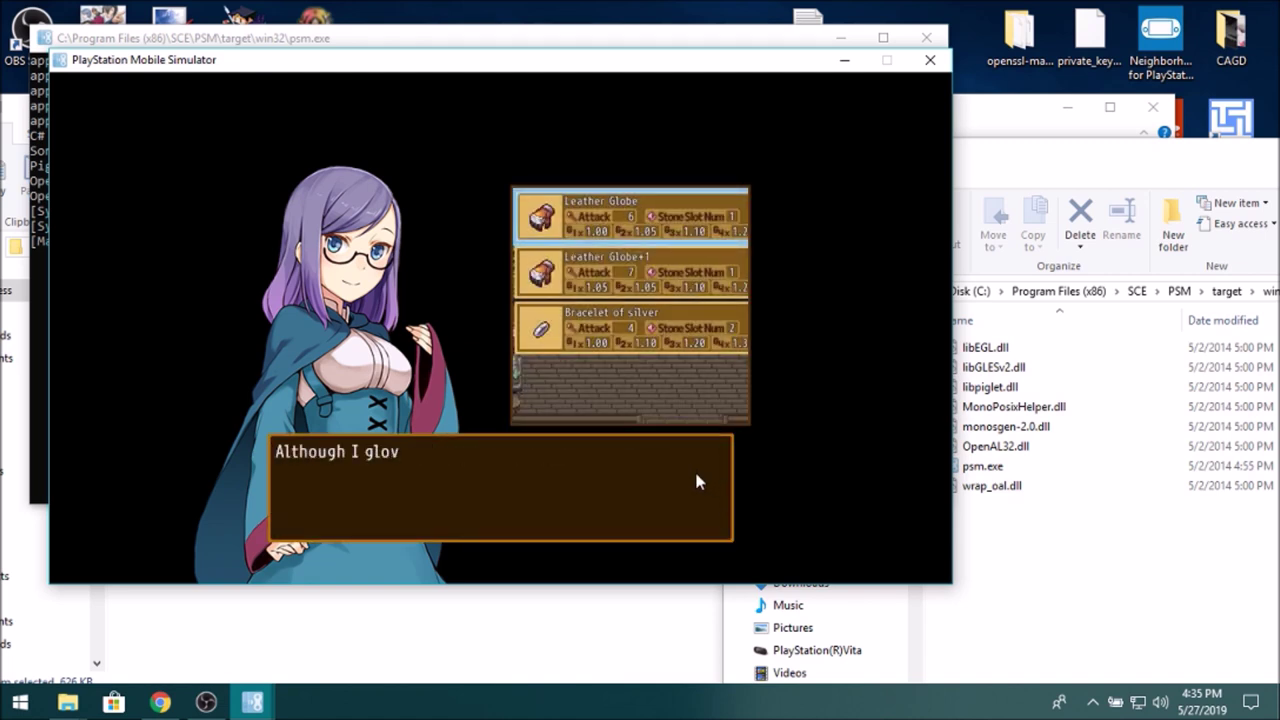
left_click(700, 468)
left_click(697, 468)
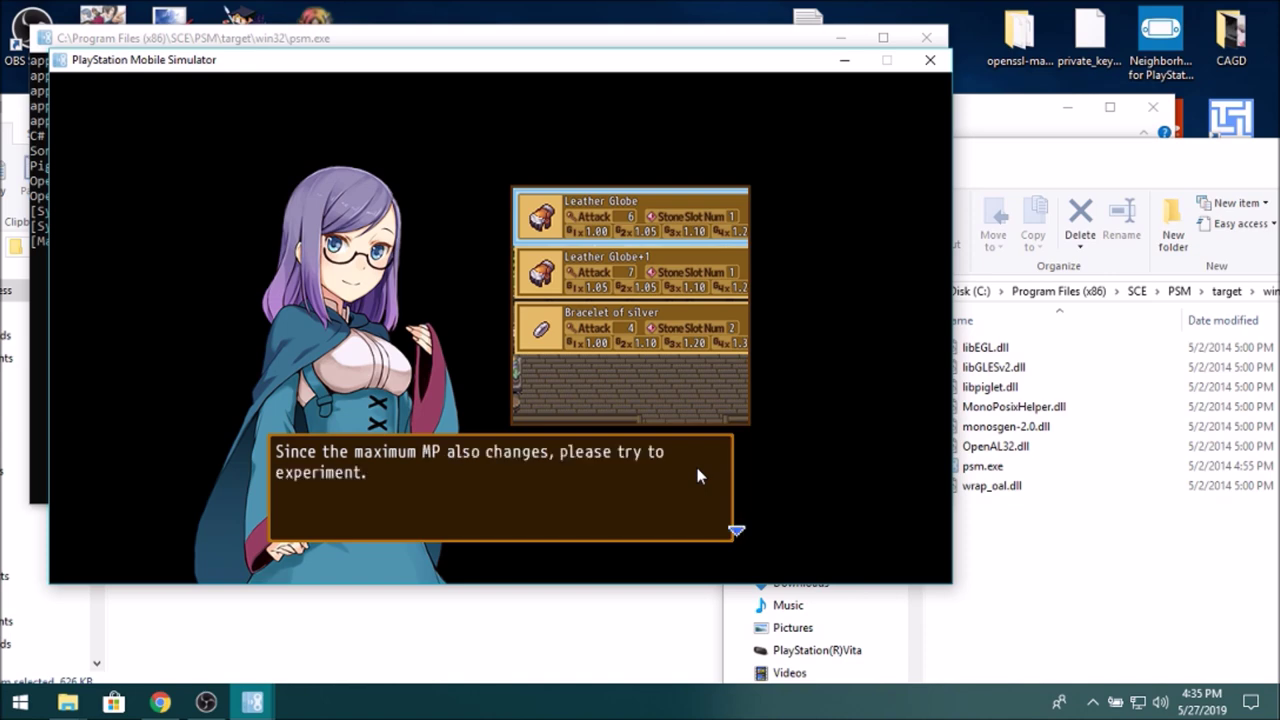
left_click(543, 591)
left_click(440, 92)
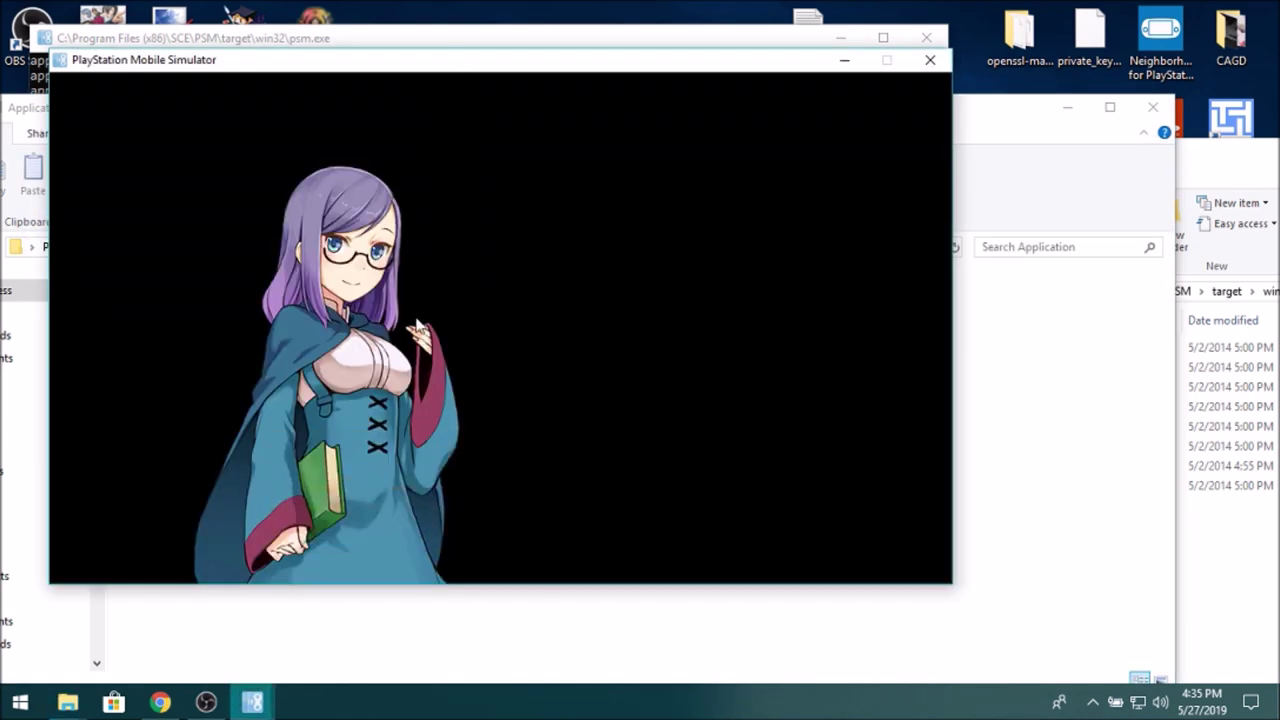
left_click(530, 358)
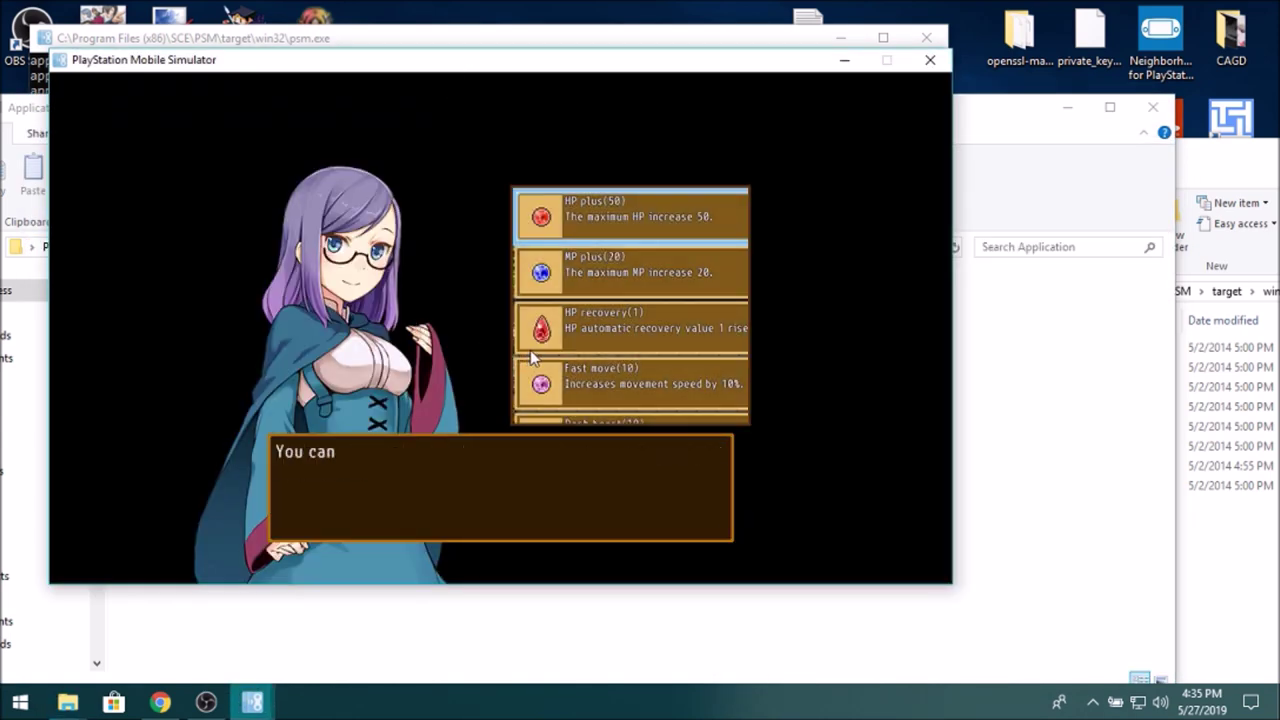
left_click(545, 347)
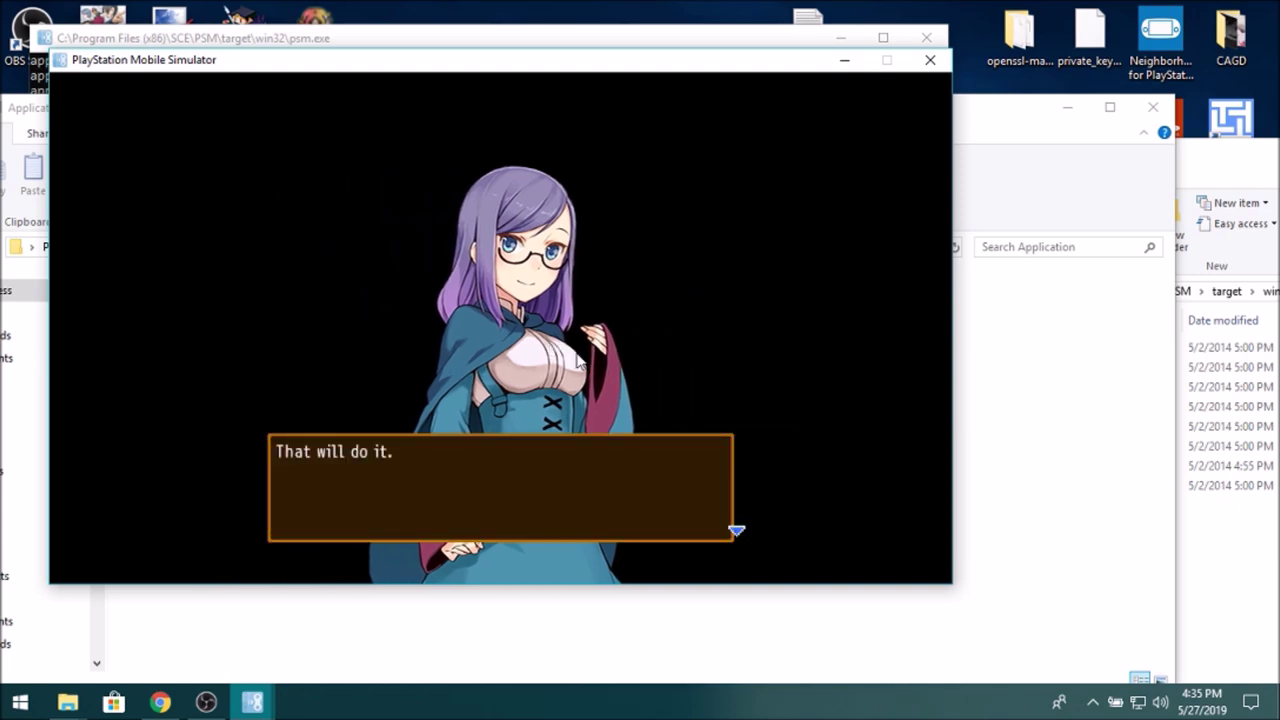
left_click(595, 368)
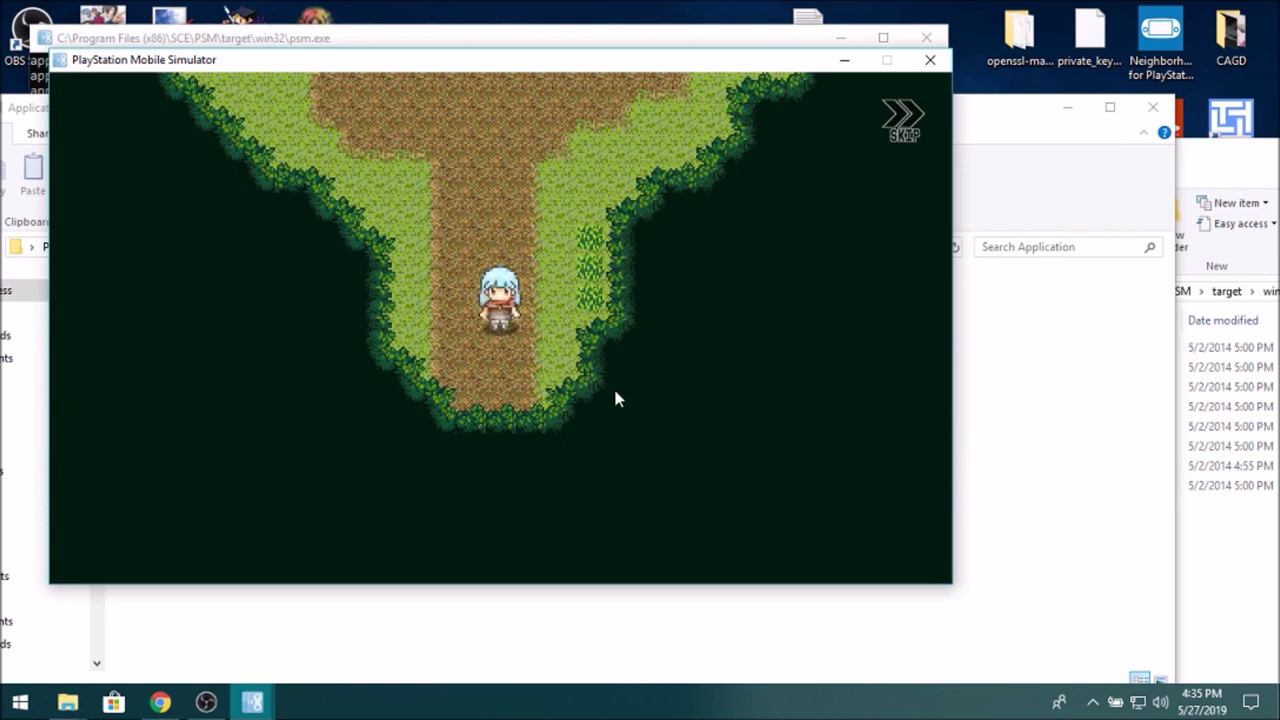
Walk the heroine up the forest path with the arrow keys to the slimes in the clearing
left_click(783, 249)
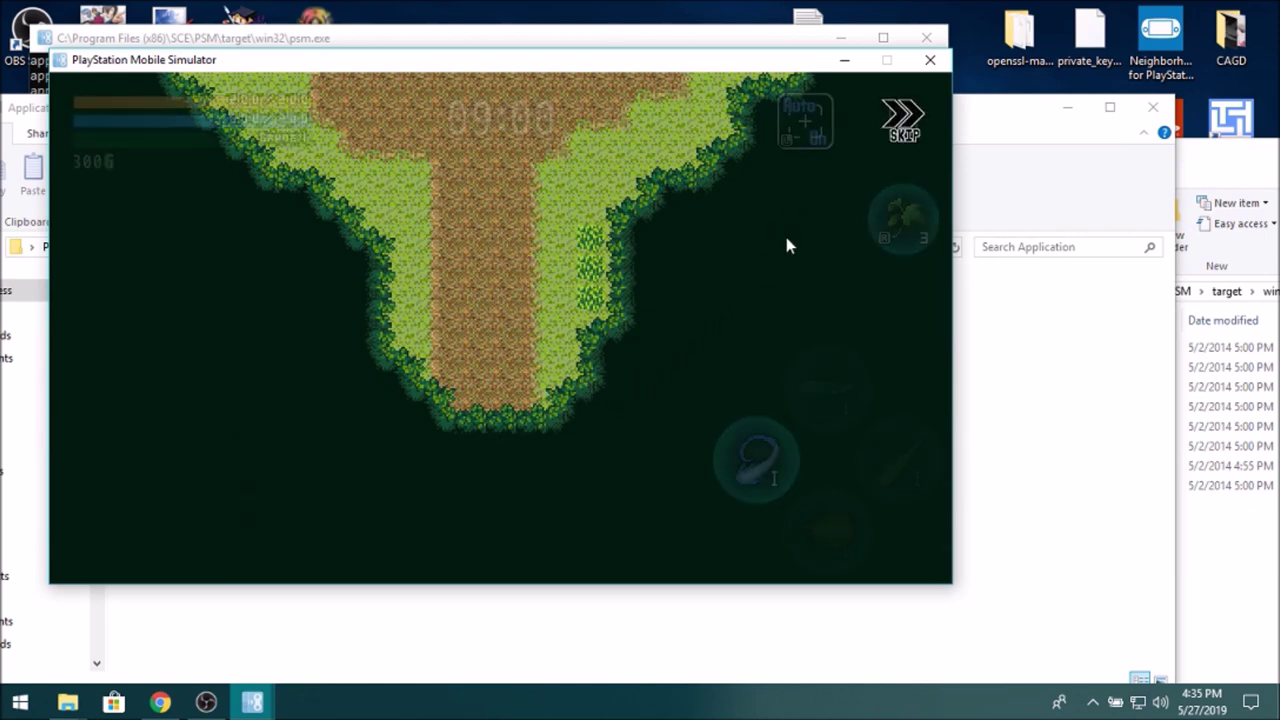
key("Up")
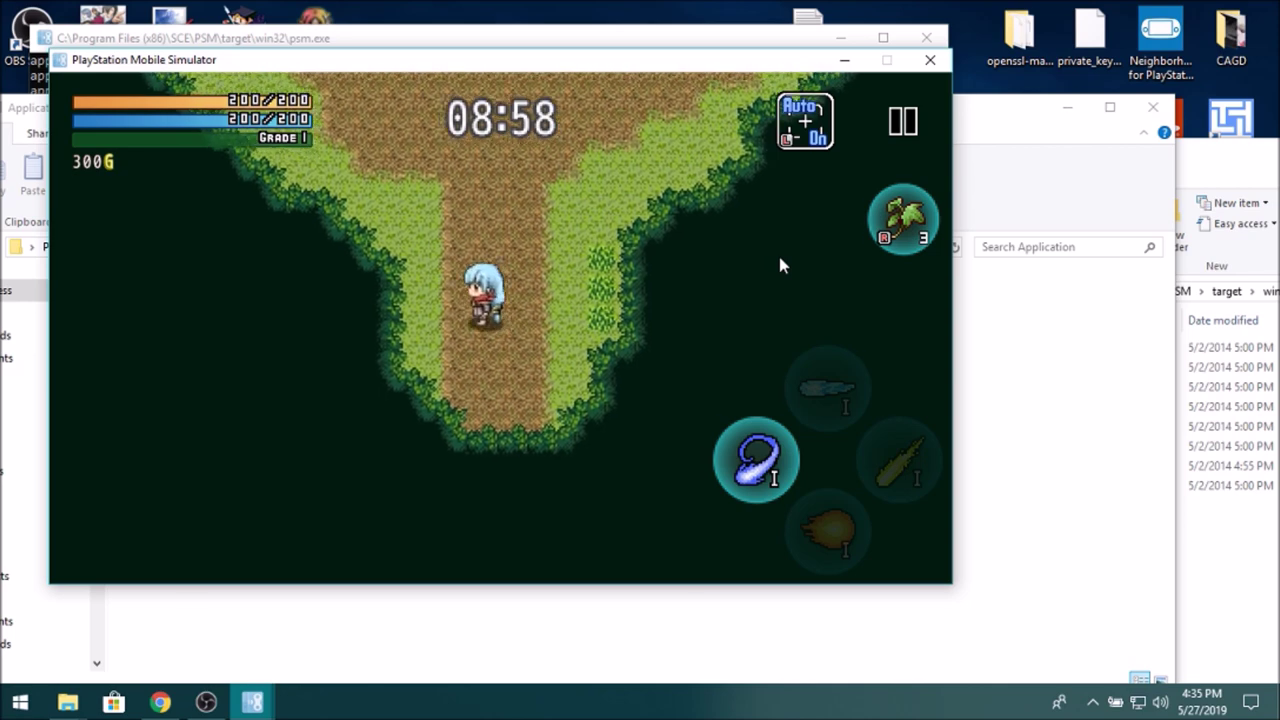
key("Up")
key("Down")
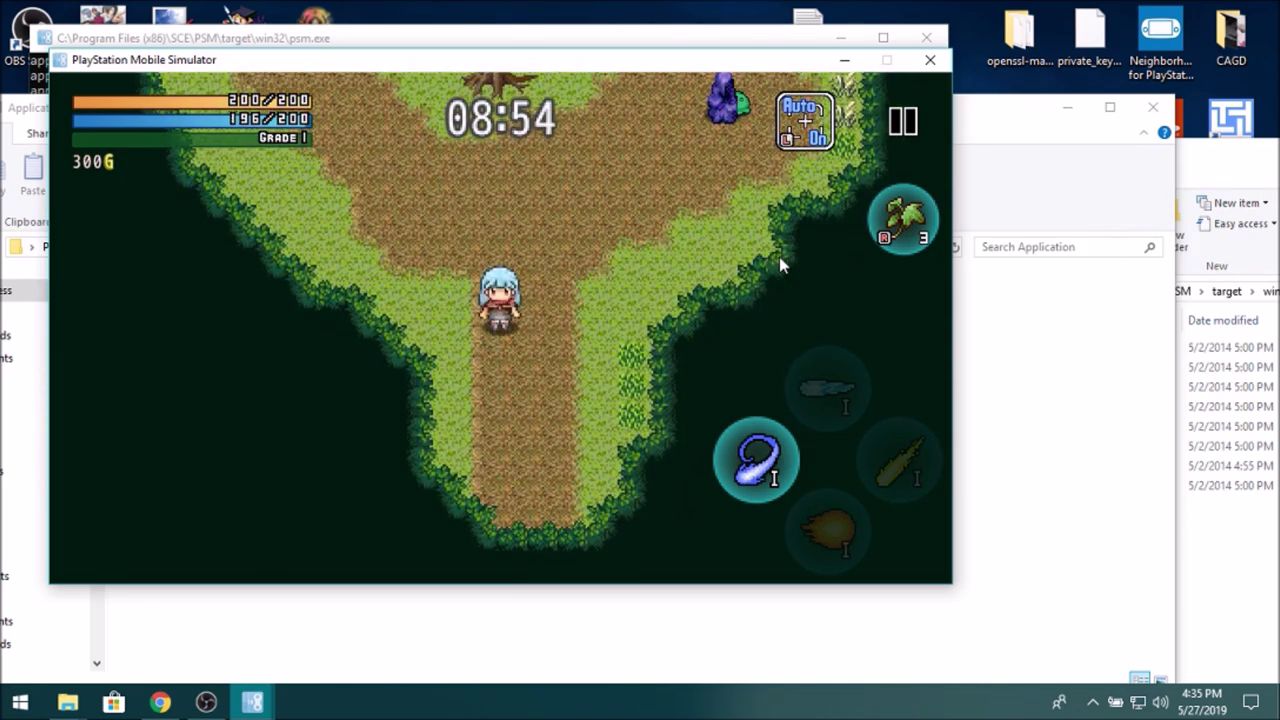
key("Right")
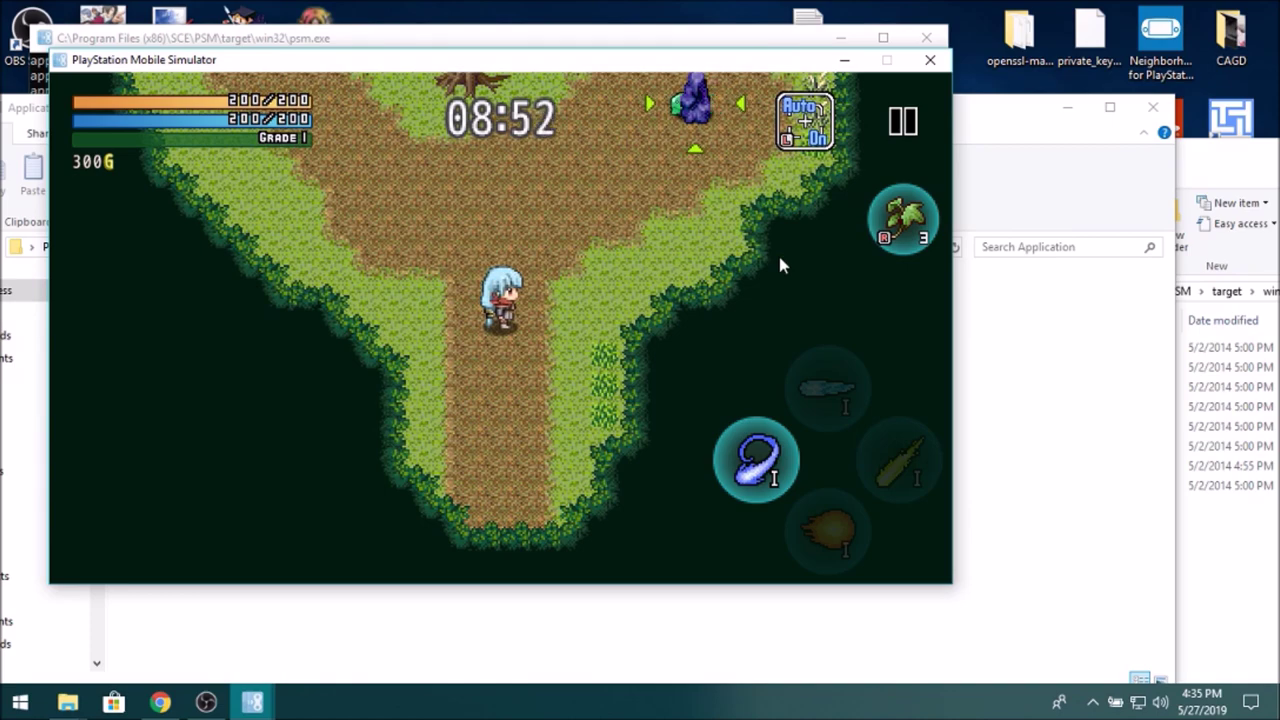
key("Up")
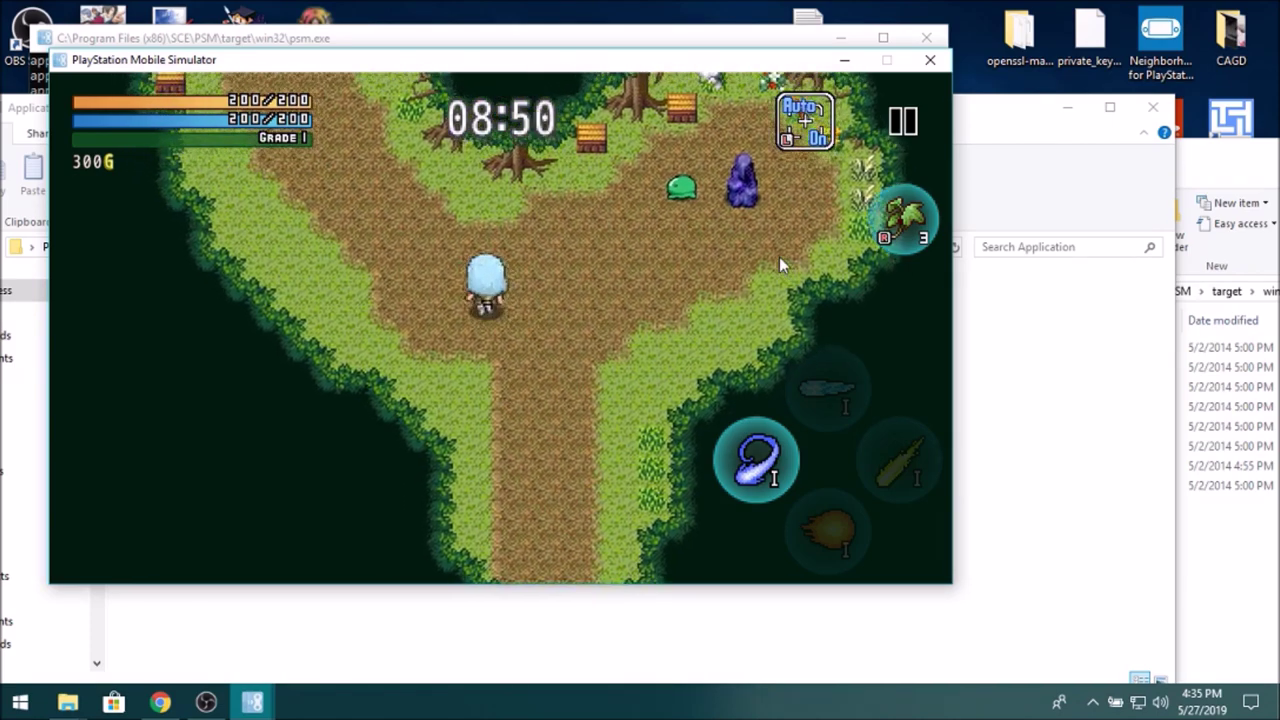
key("Up")
key("Right")
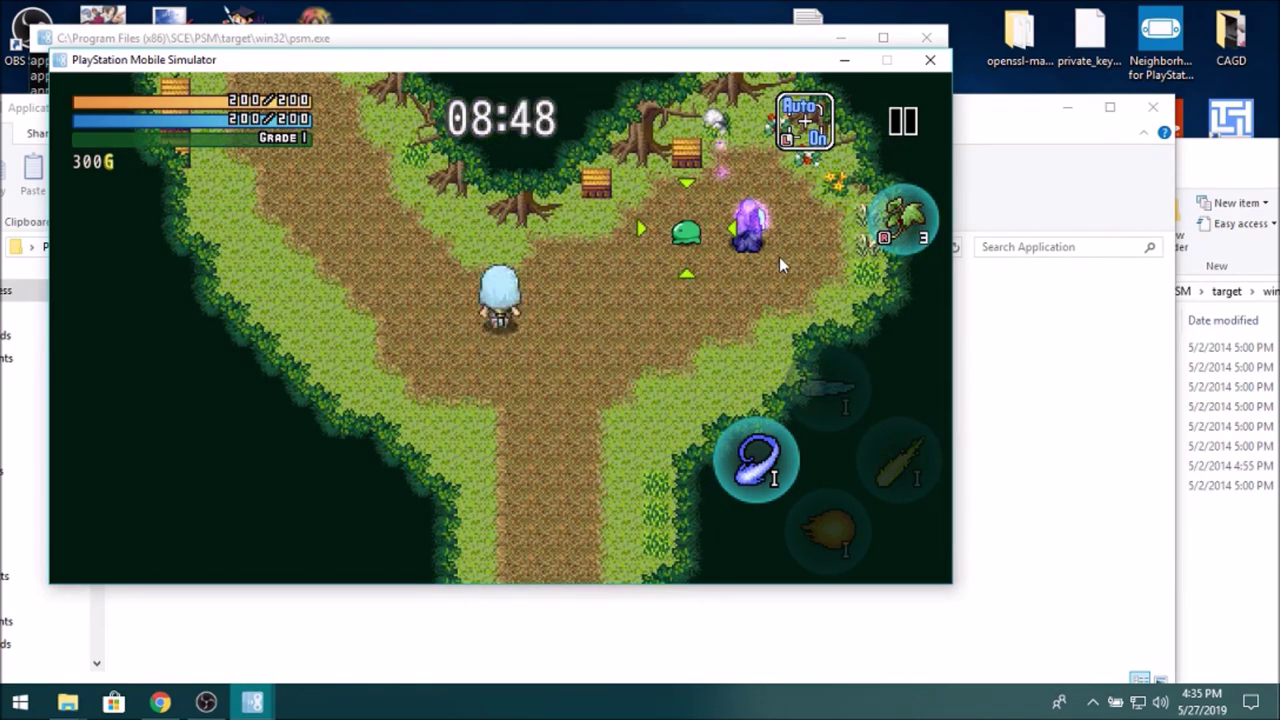
key("Up")
key("Right")
key("Escape")
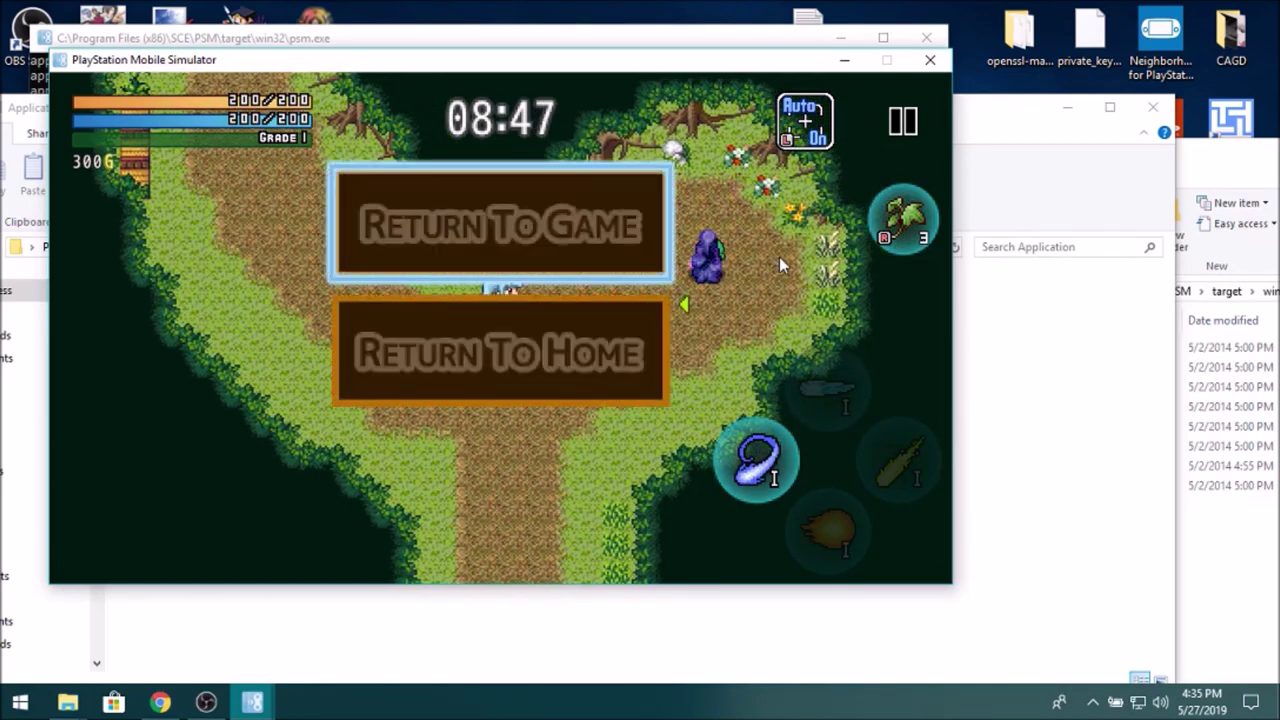
key("Return")
key("Down")
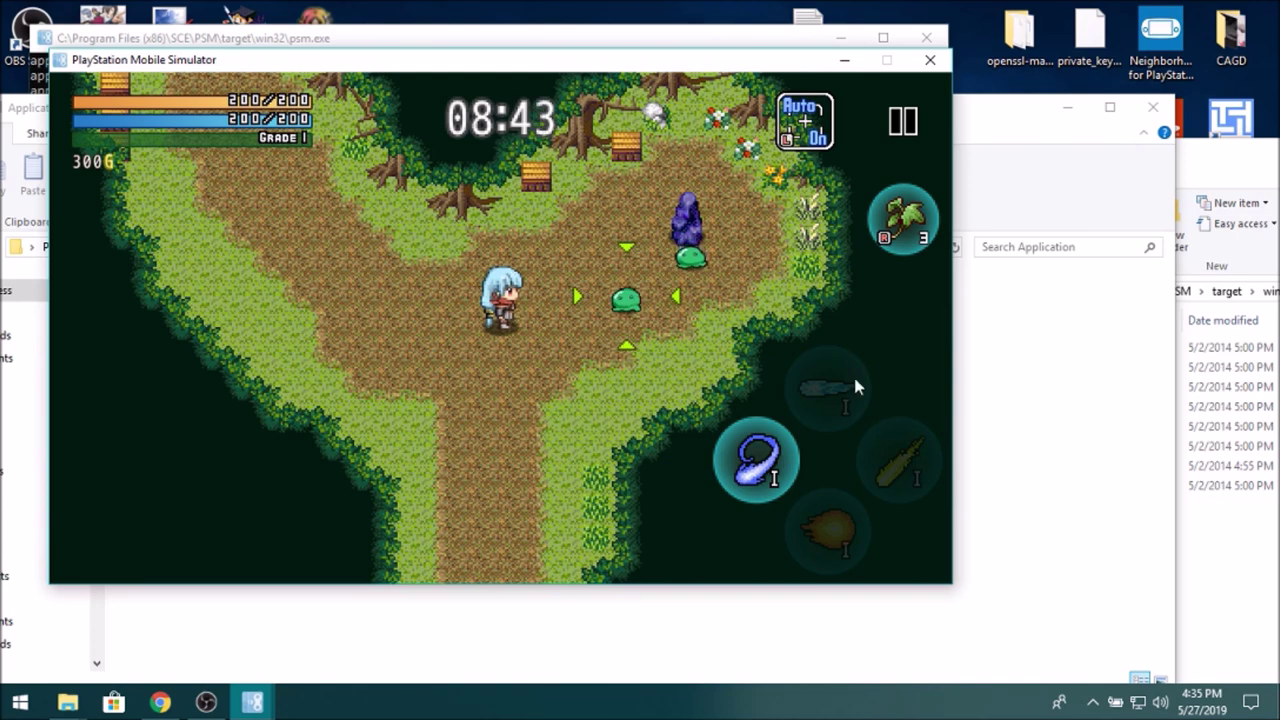
Whip the slimes and shadow enemy until gold reaches 326G, then close the simulator
left_click(754, 446)
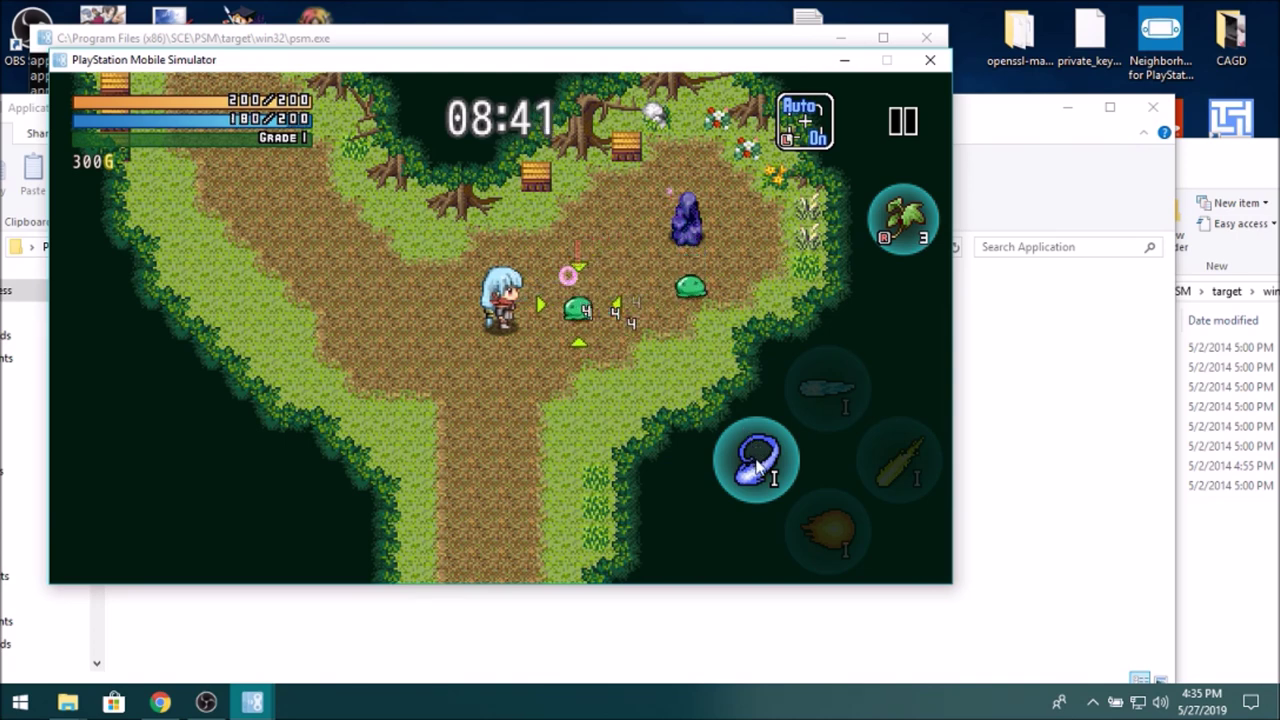
left_click(758, 458)
left_click(768, 458)
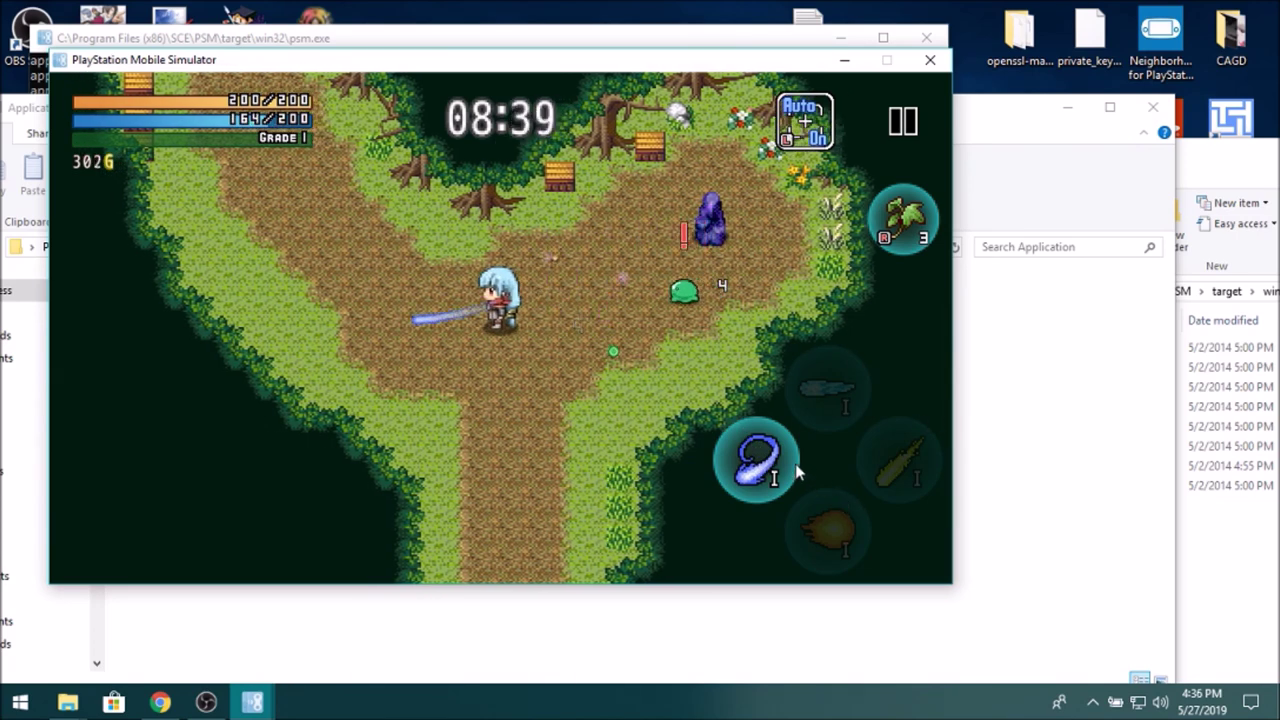
left_click(761, 471)
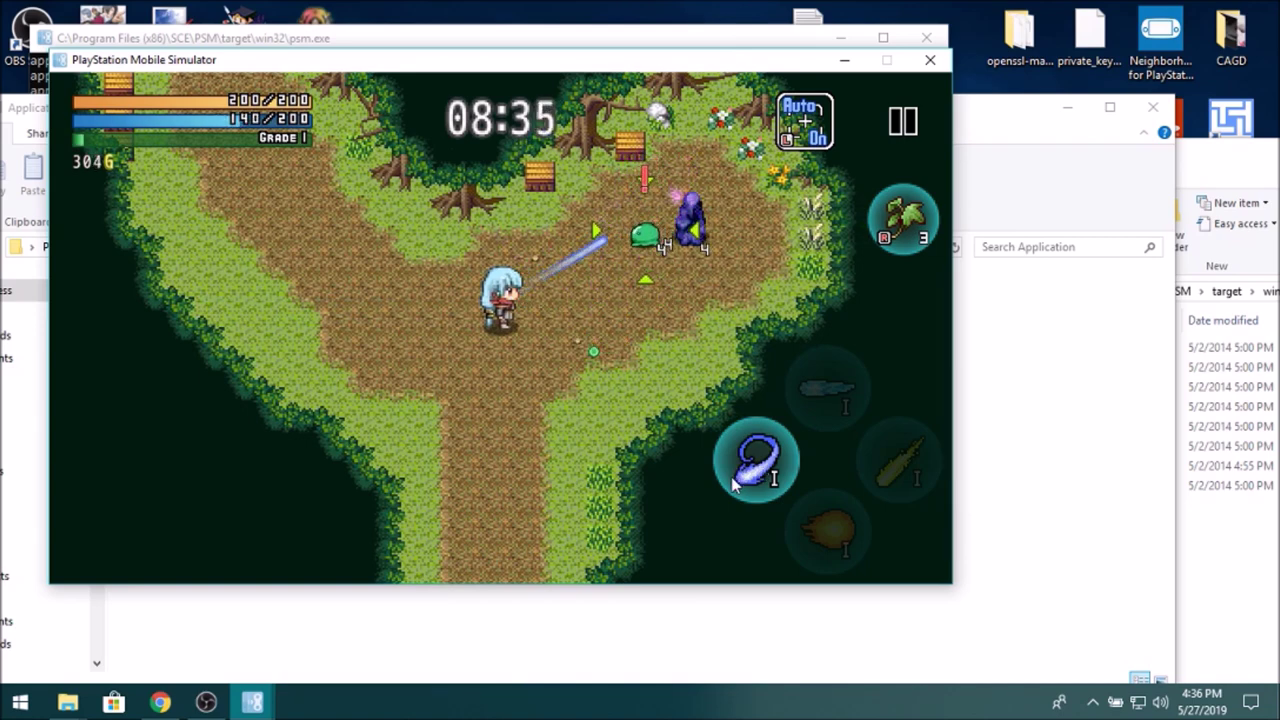
left_click(735, 483)
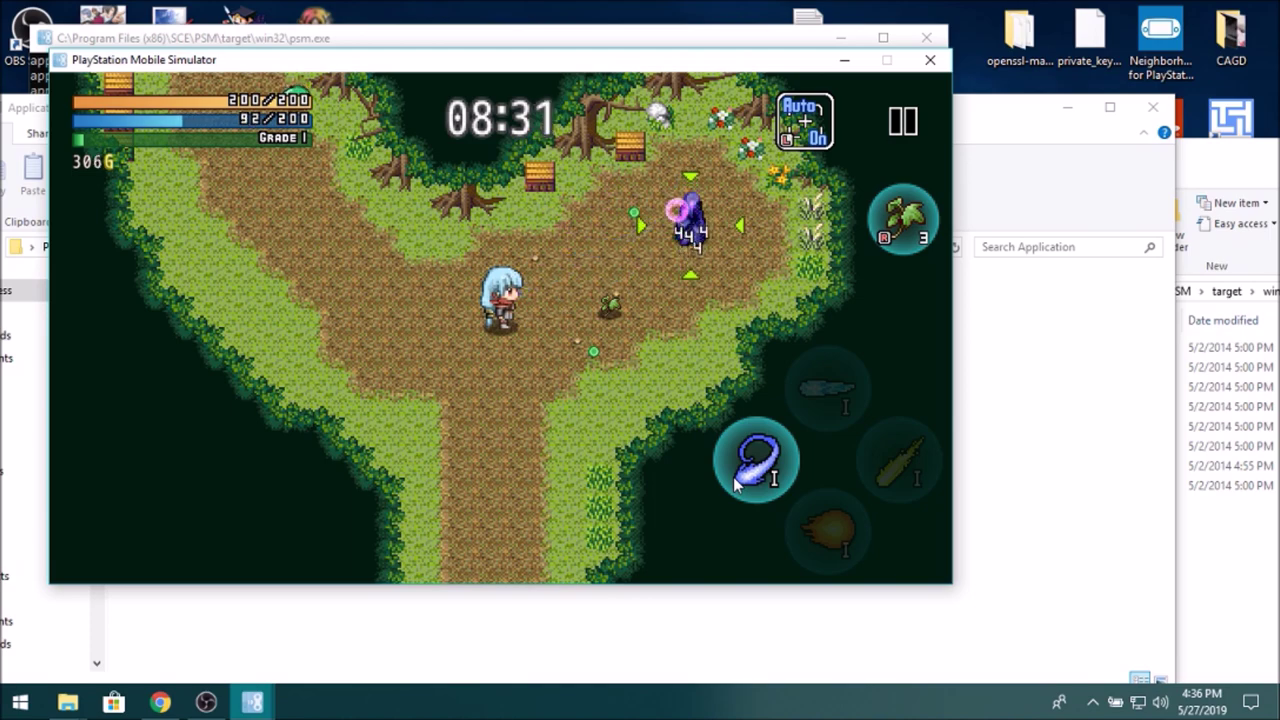
left_click(737, 483)
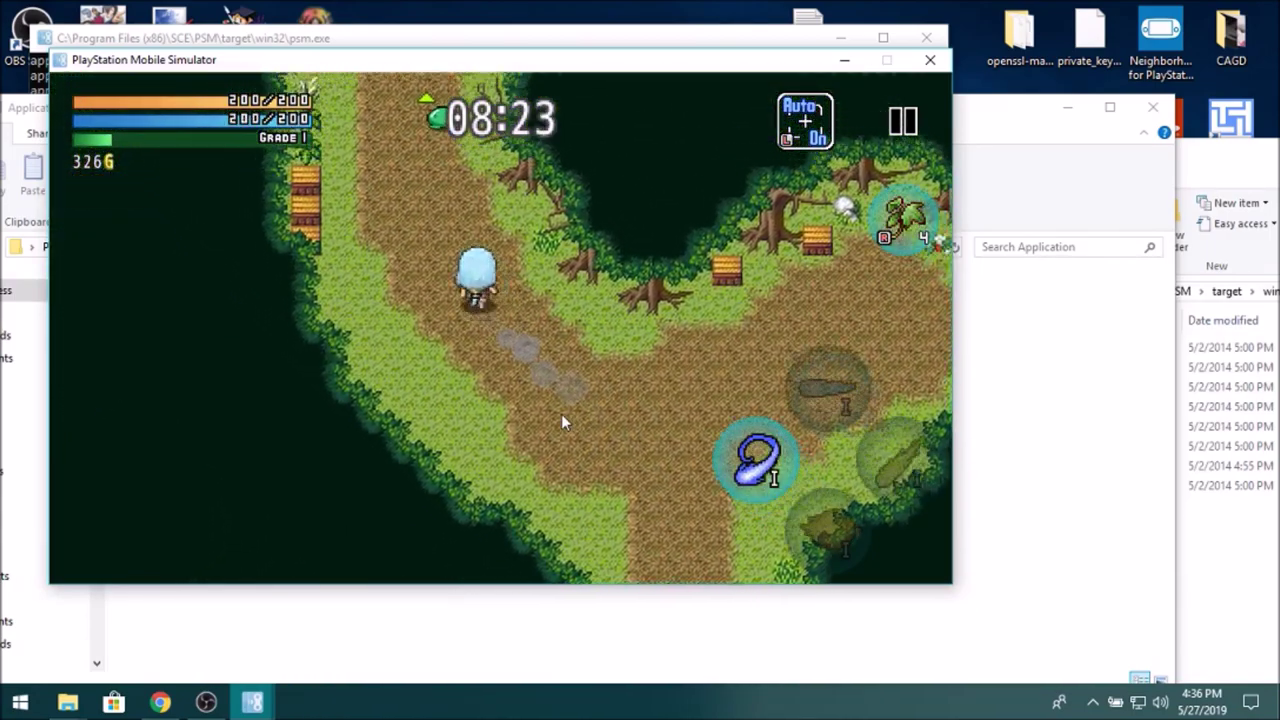
left_click(929, 60)
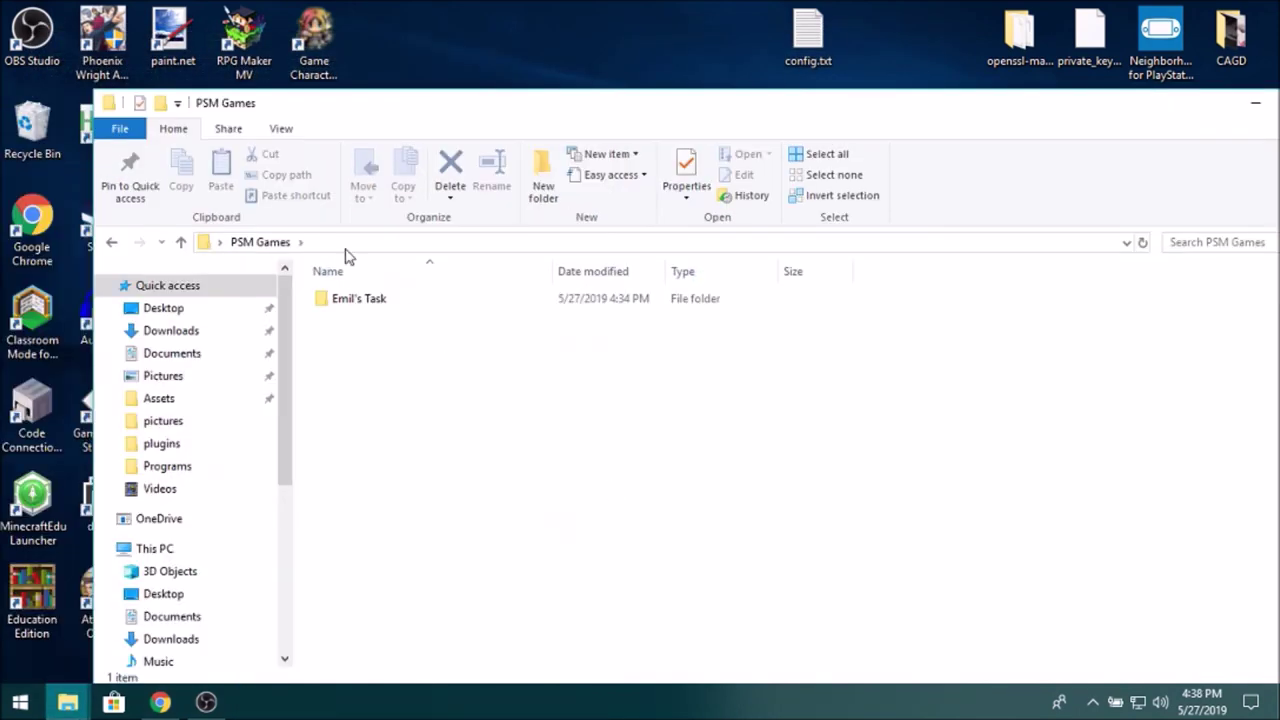
Open the Application folder inside Emil's Task in its File Explorer window
left_click(389, 297)
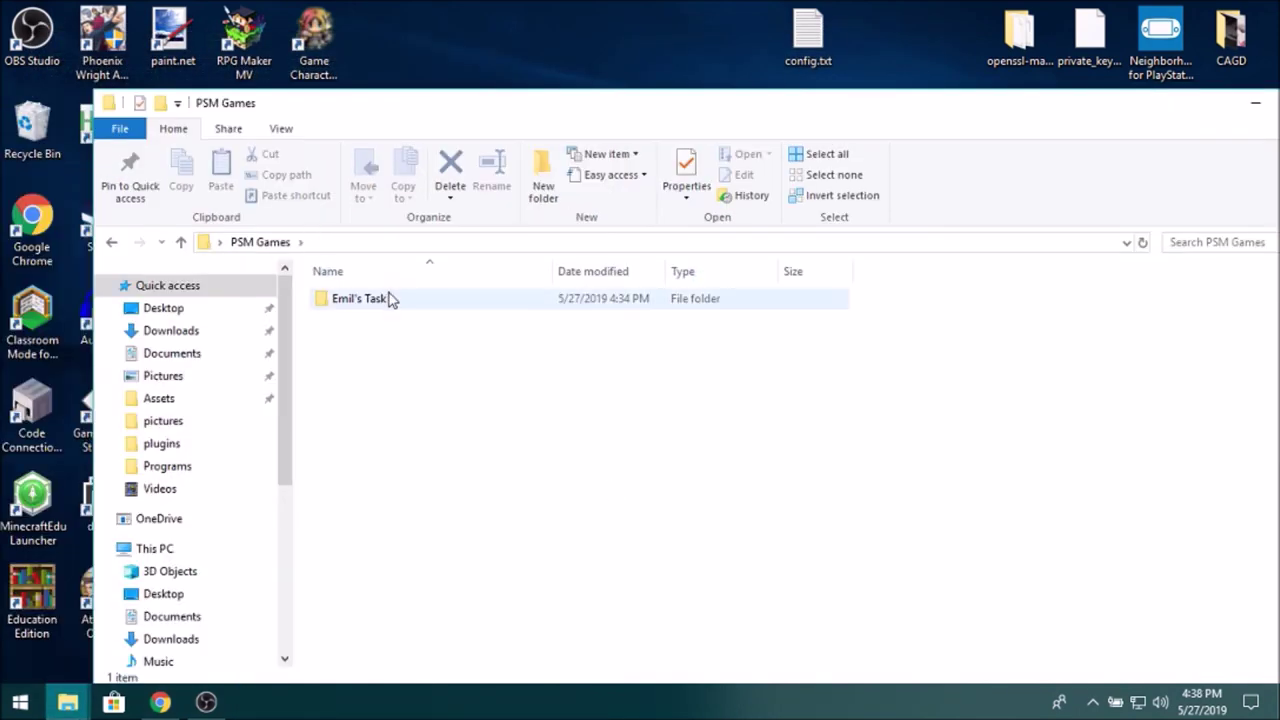
left_click(68, 702)
left_click(457, 634)
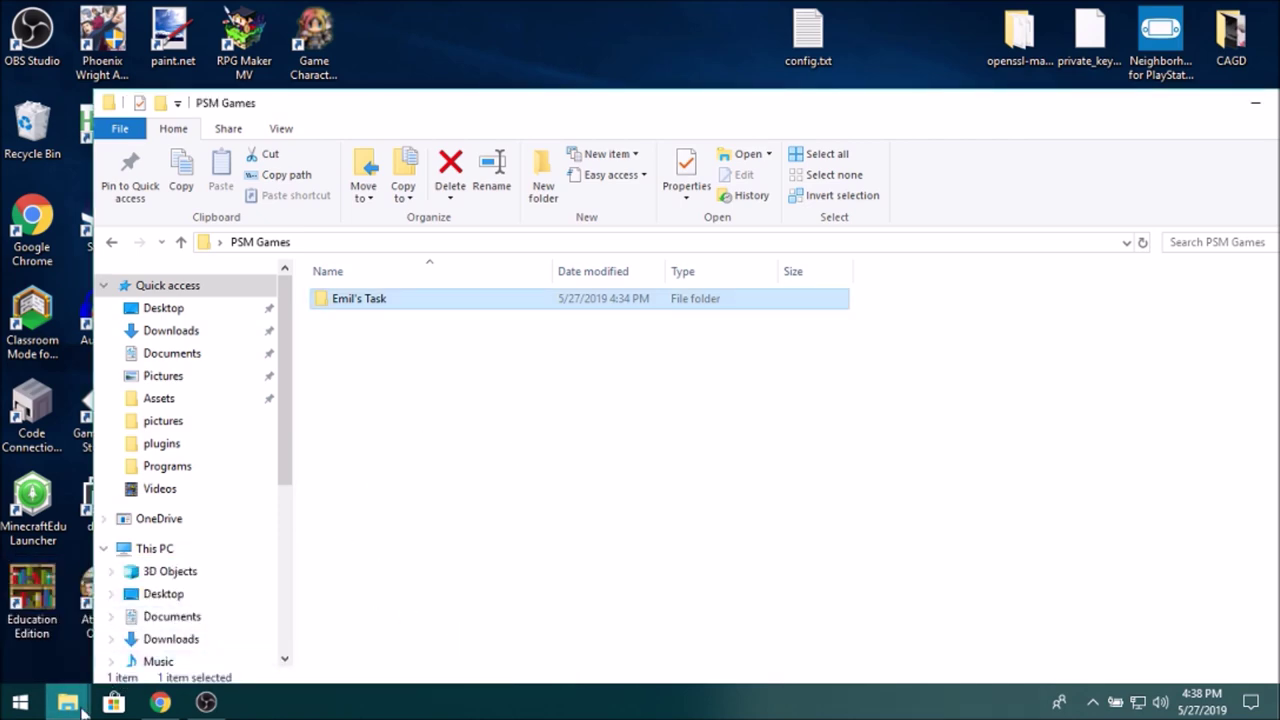
left_click(68, 702)
left_click(317, 606)
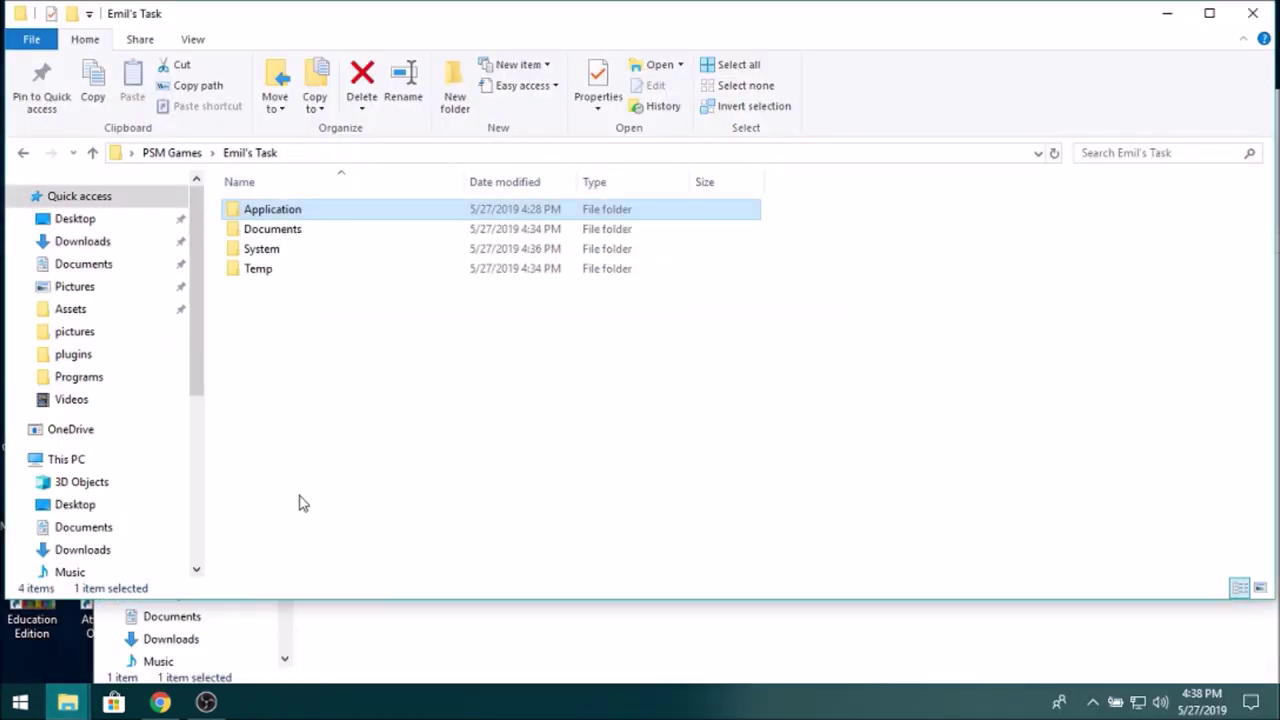
double_click(285, 215)
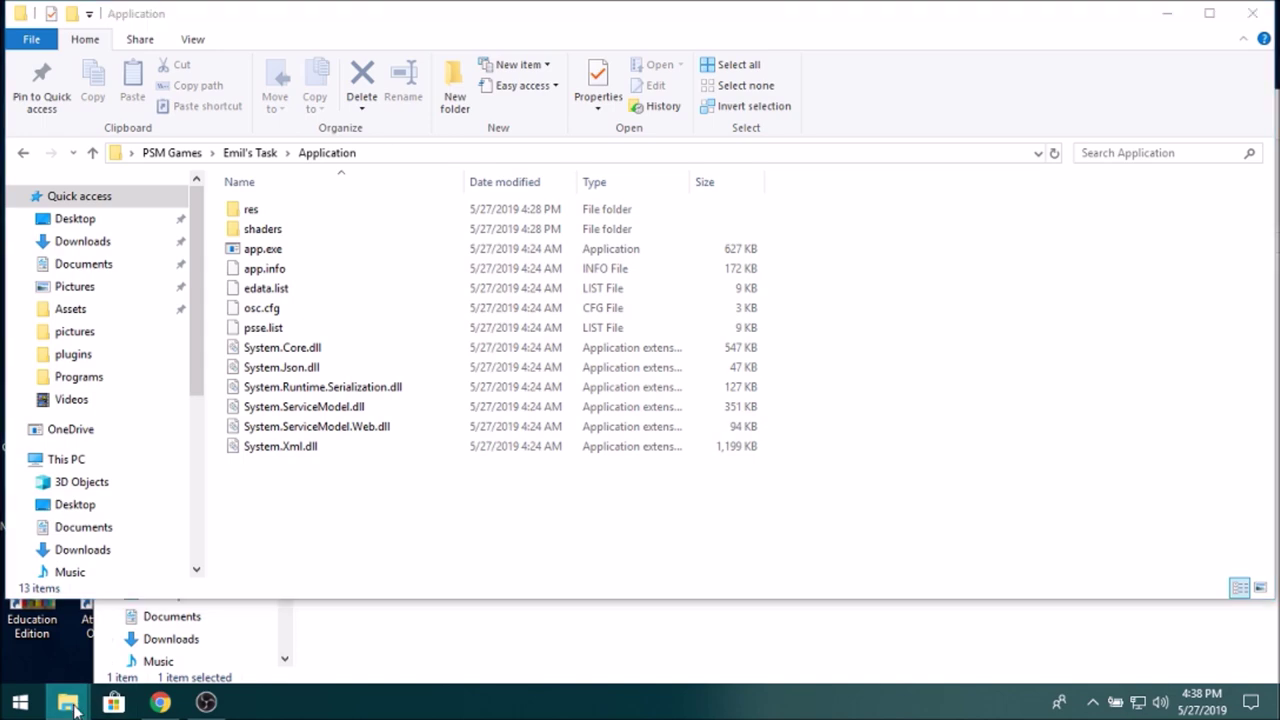
Bring the simulator's win32 folder and then the PSM Games window to the front
left_click(68, 702)
left_click(96, 657)
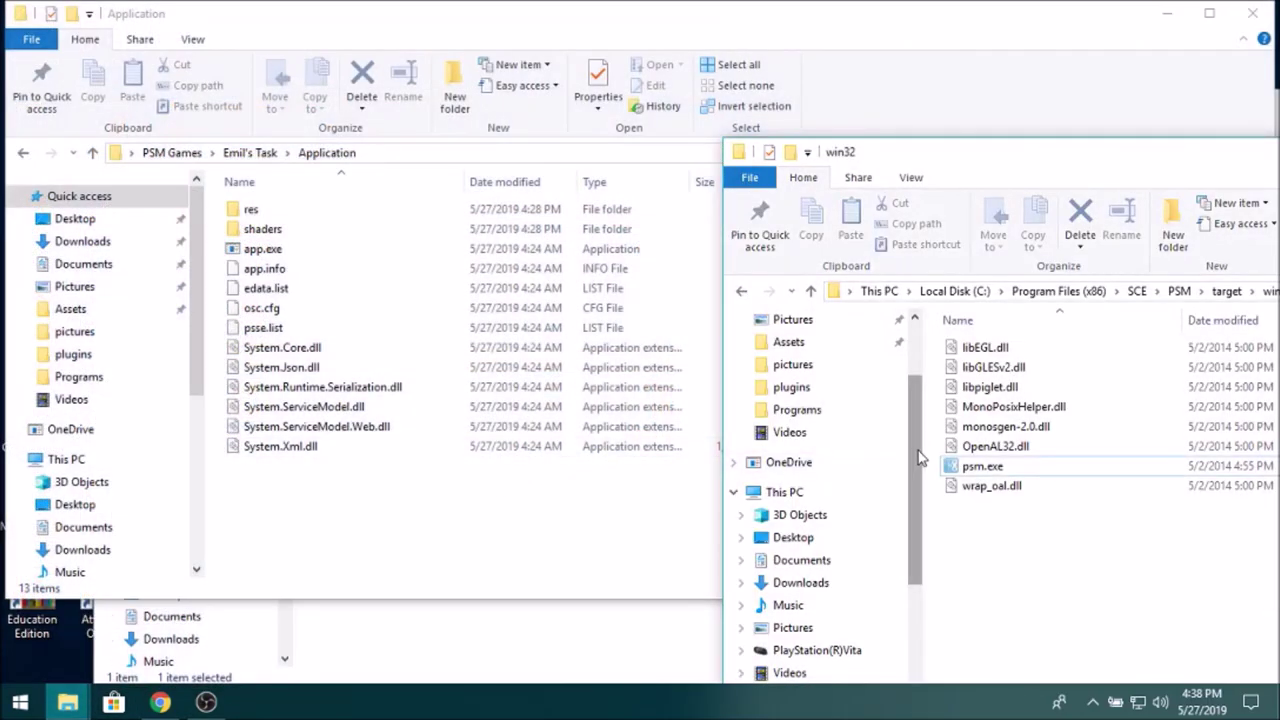
left_click(511, 631)
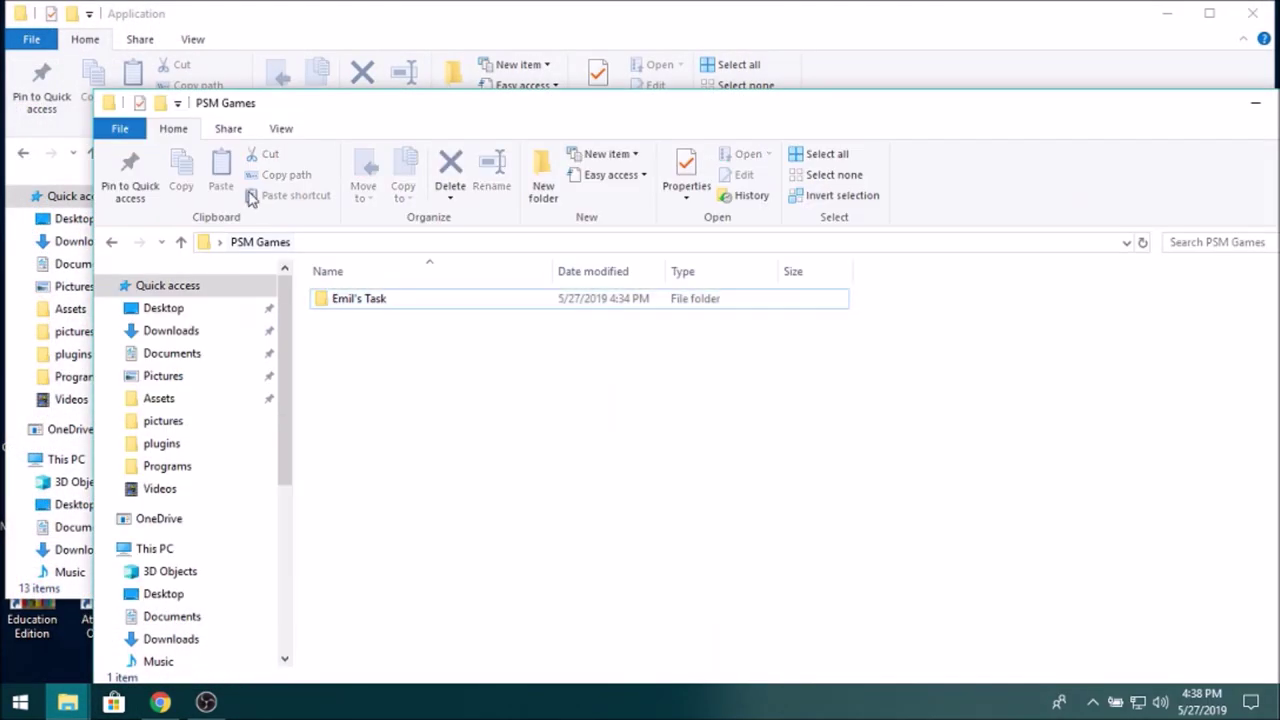
right_click(654, 500)
left_click(566, 502)
Begin a new shortcut in PSM Games and browse for its target
right_click(511, 458)
mouse_move(634, 417)
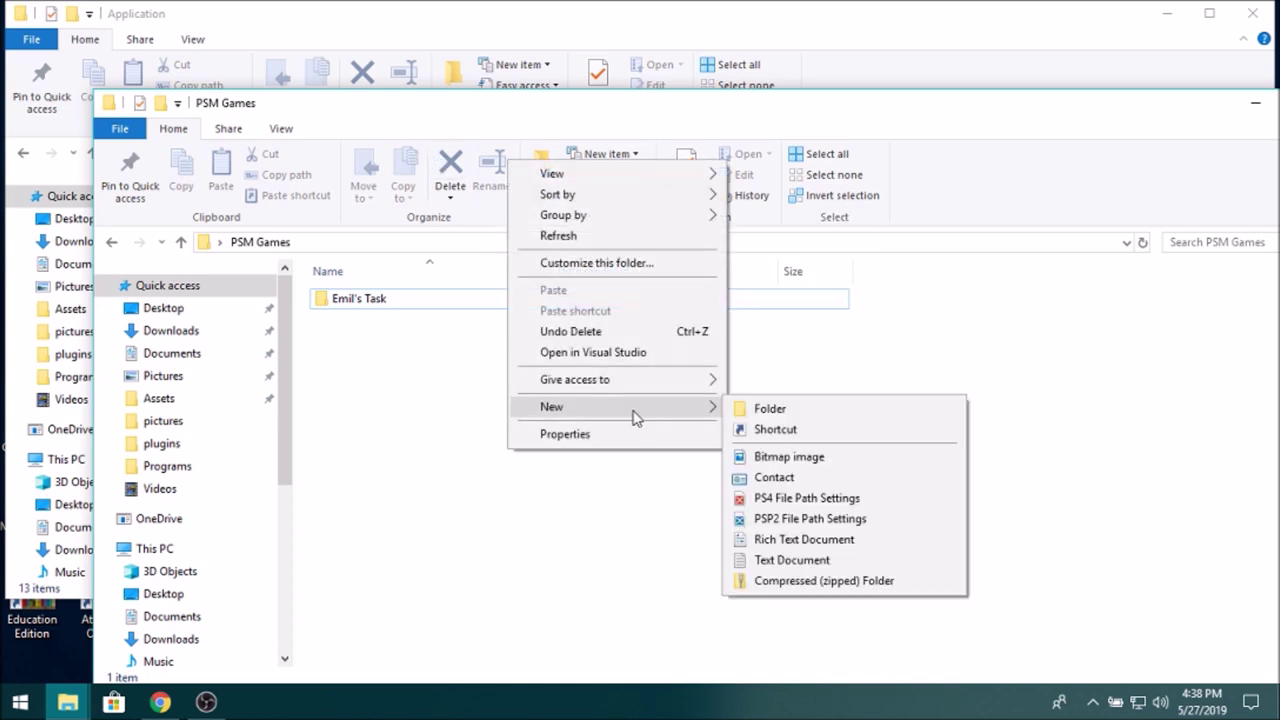
left_click(834, 431)
left_click(848, 340)
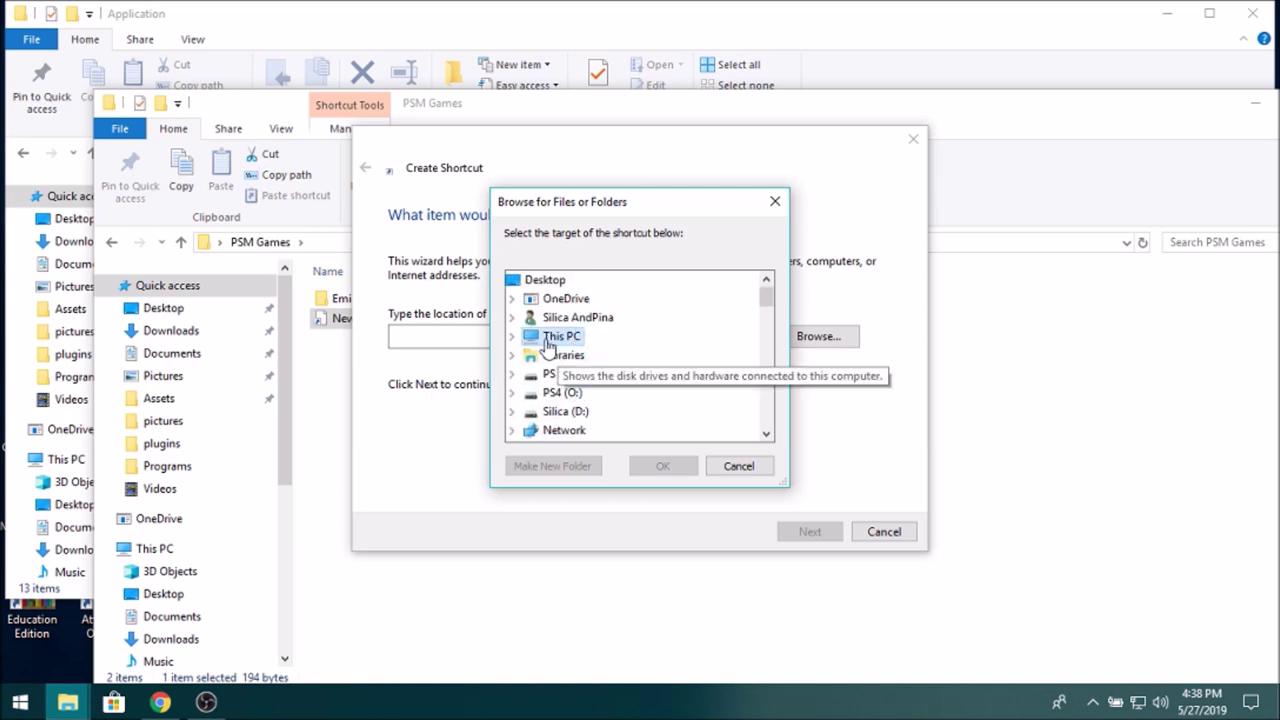
Navigate the browse tree to Local Disk (C:) > Program Files (x86)
double_click(523, 340)
scroll(720, 408, "down", 1)
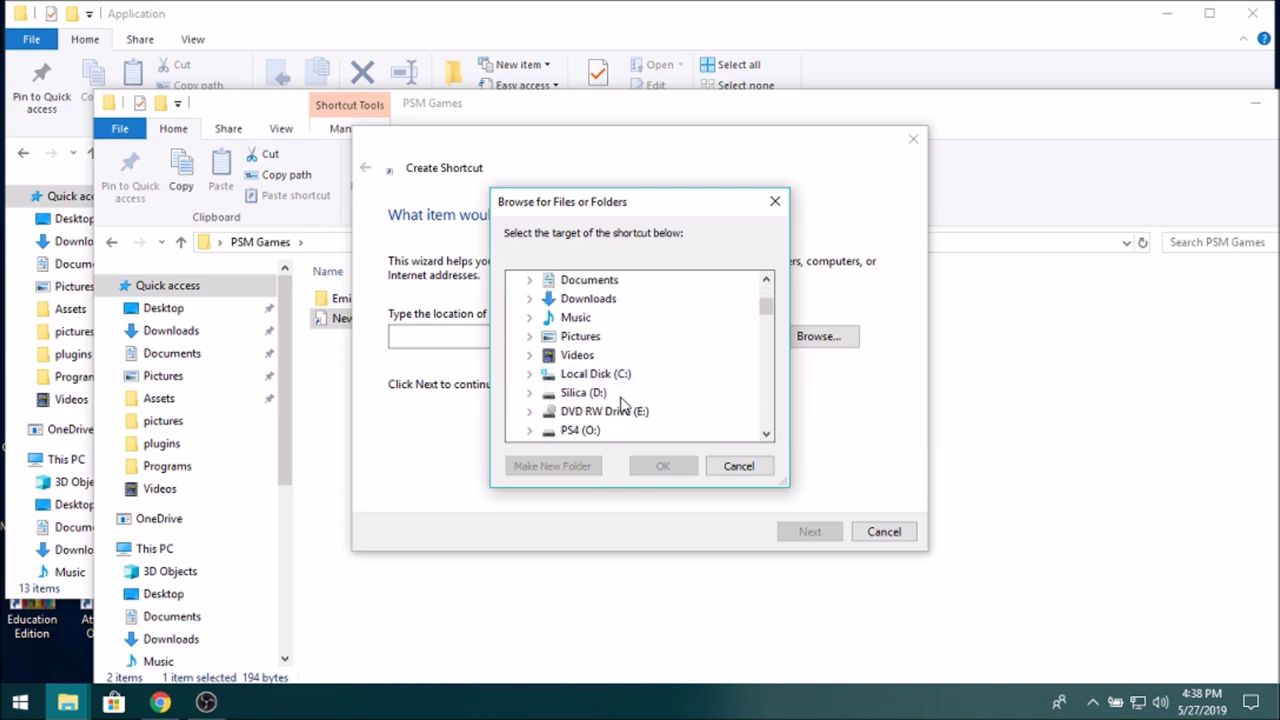
double_click(528, 378)
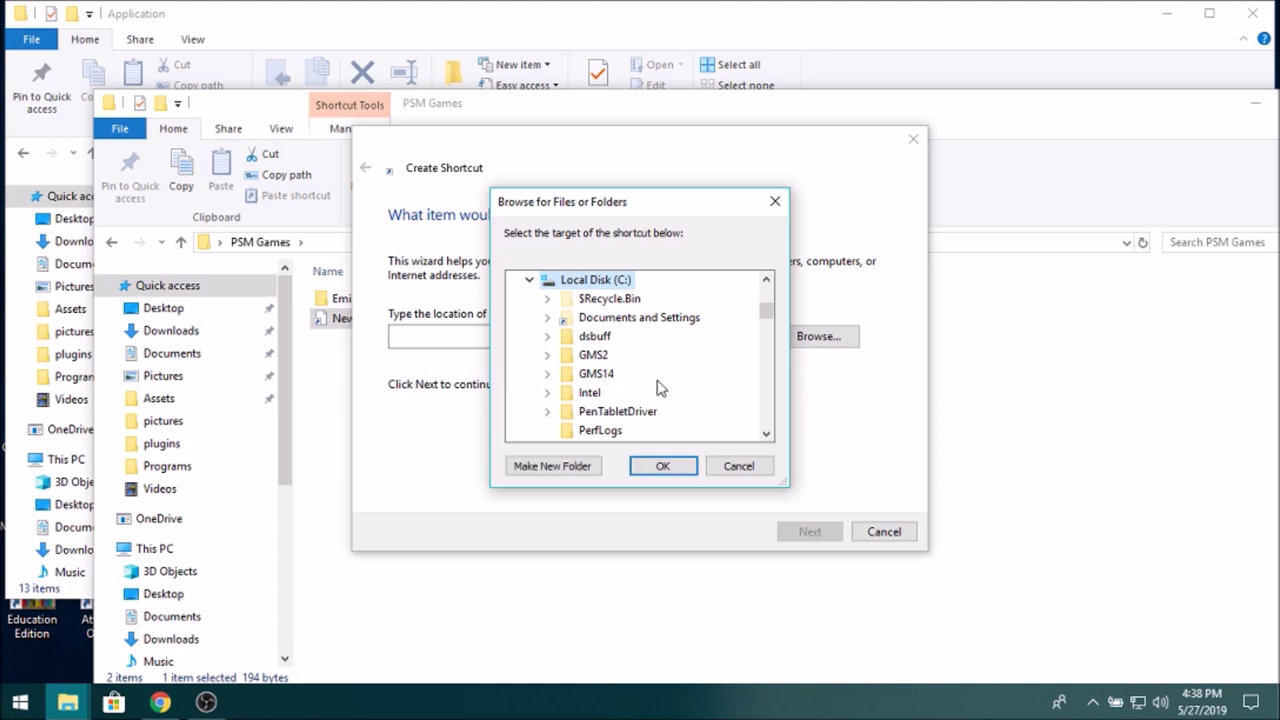
scroll(658, 390, "down", 2)
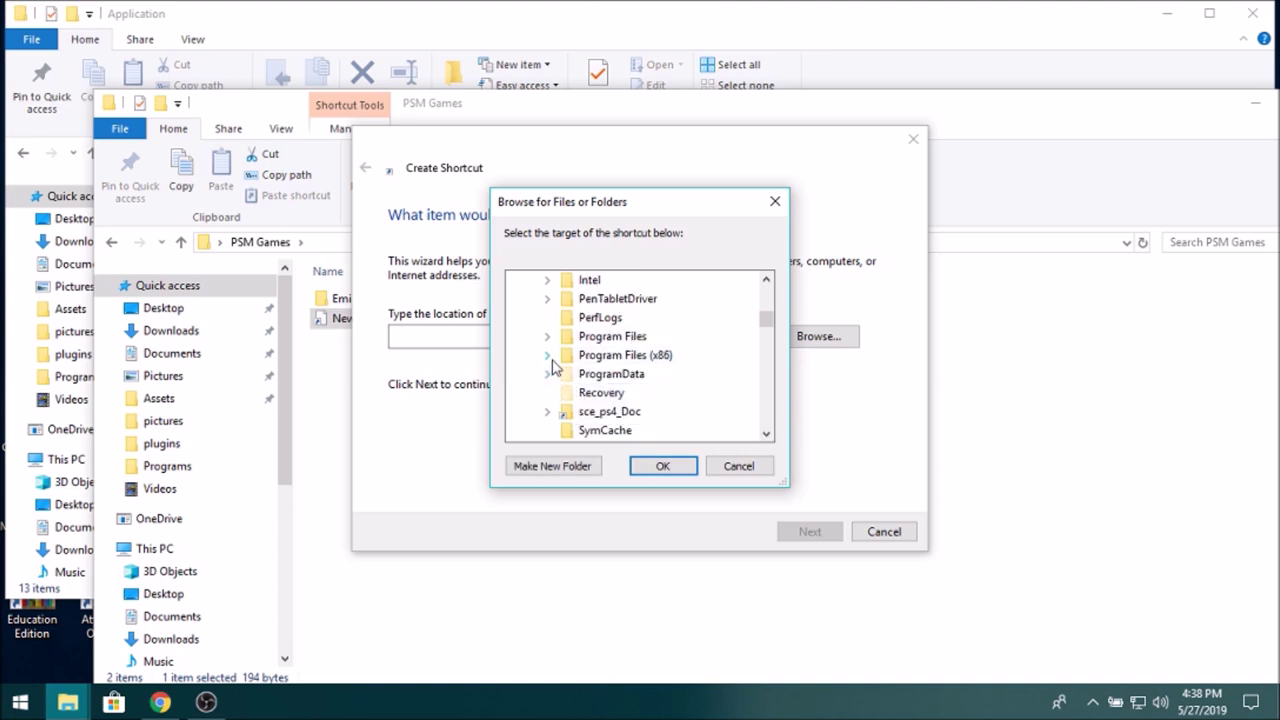
left_click(548, 356)
scroll(700, 335, "down", 1)
scroll(677, 394, "down", 2)
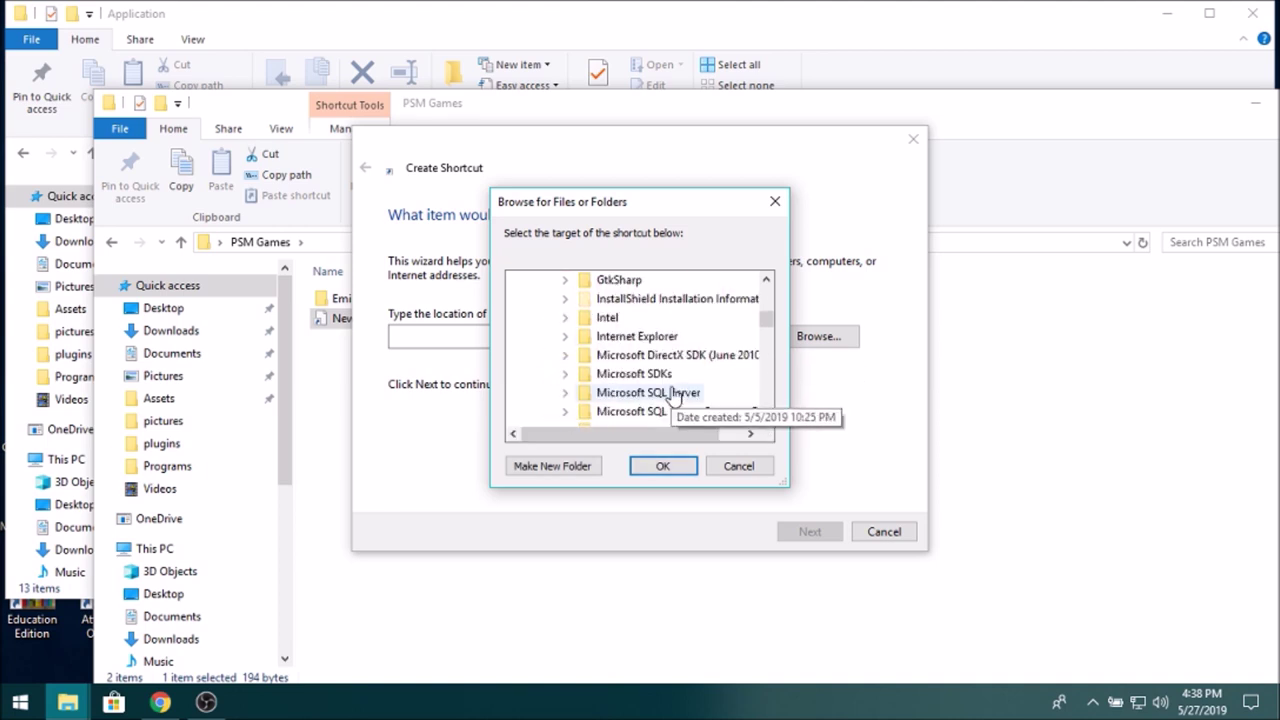
scroll(672, 394, "down", 6)
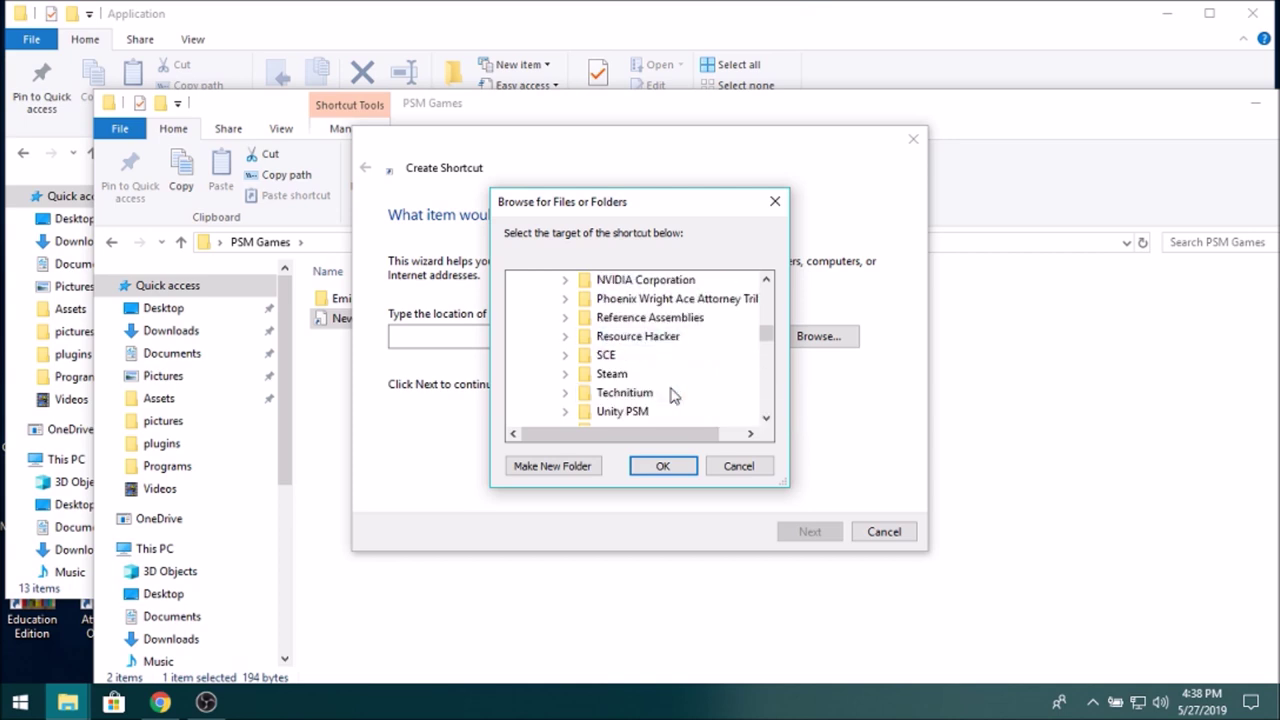
scroll(672, 395, "down", 1)
Pick SCE\PSP2 SDKs\PSM\target\win32\psm.exe as the shortcut target and proceed to naming
left_click(566, 298)
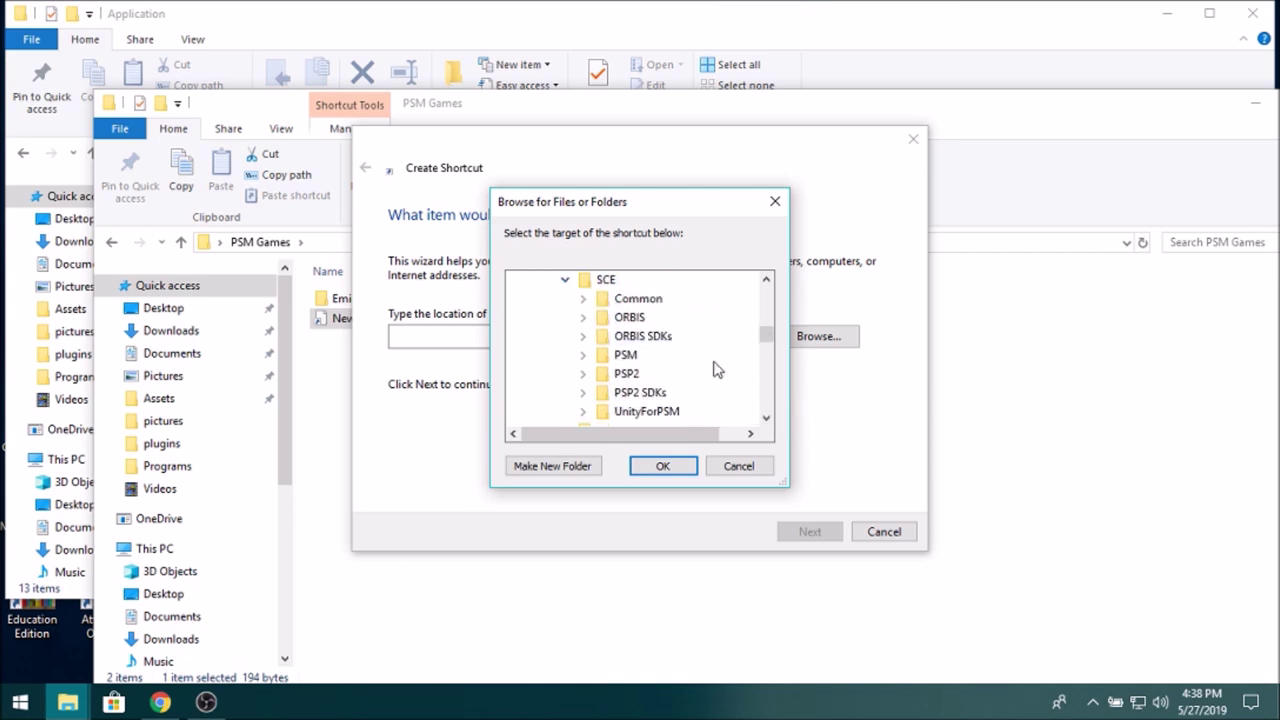
double_click(640, 395)
double_click(622, 373)
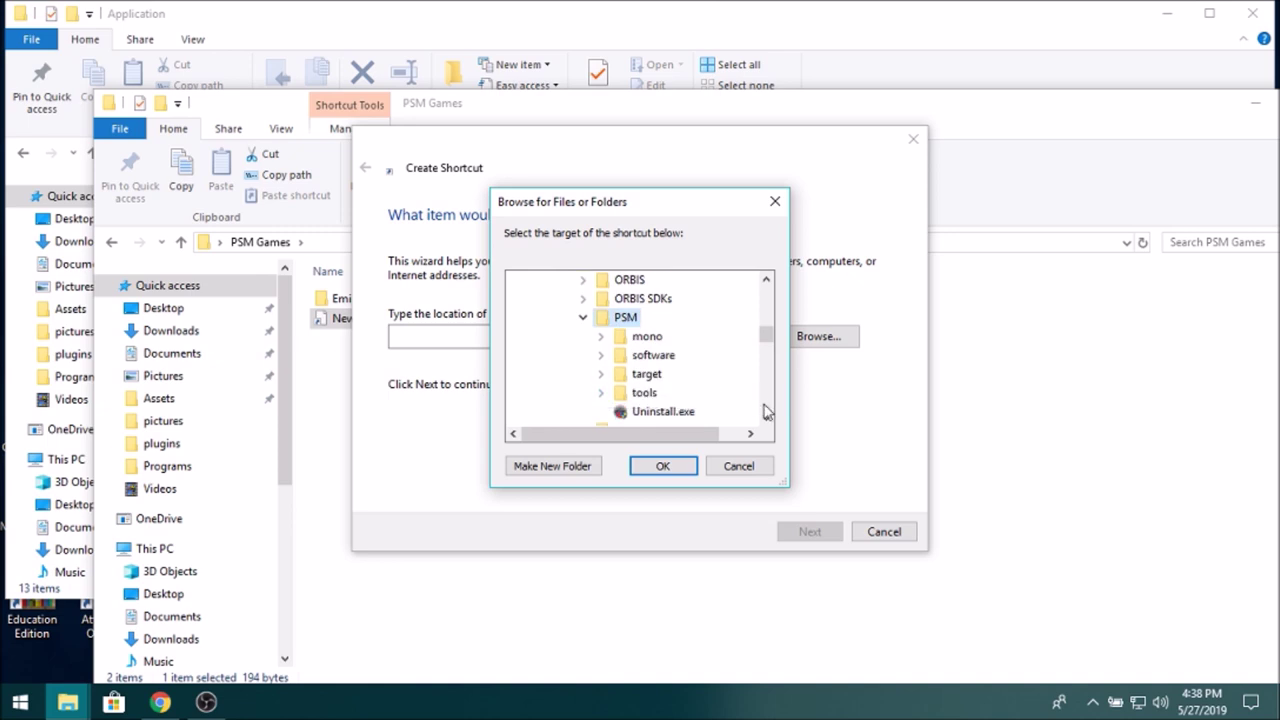
double_click(650, 374)
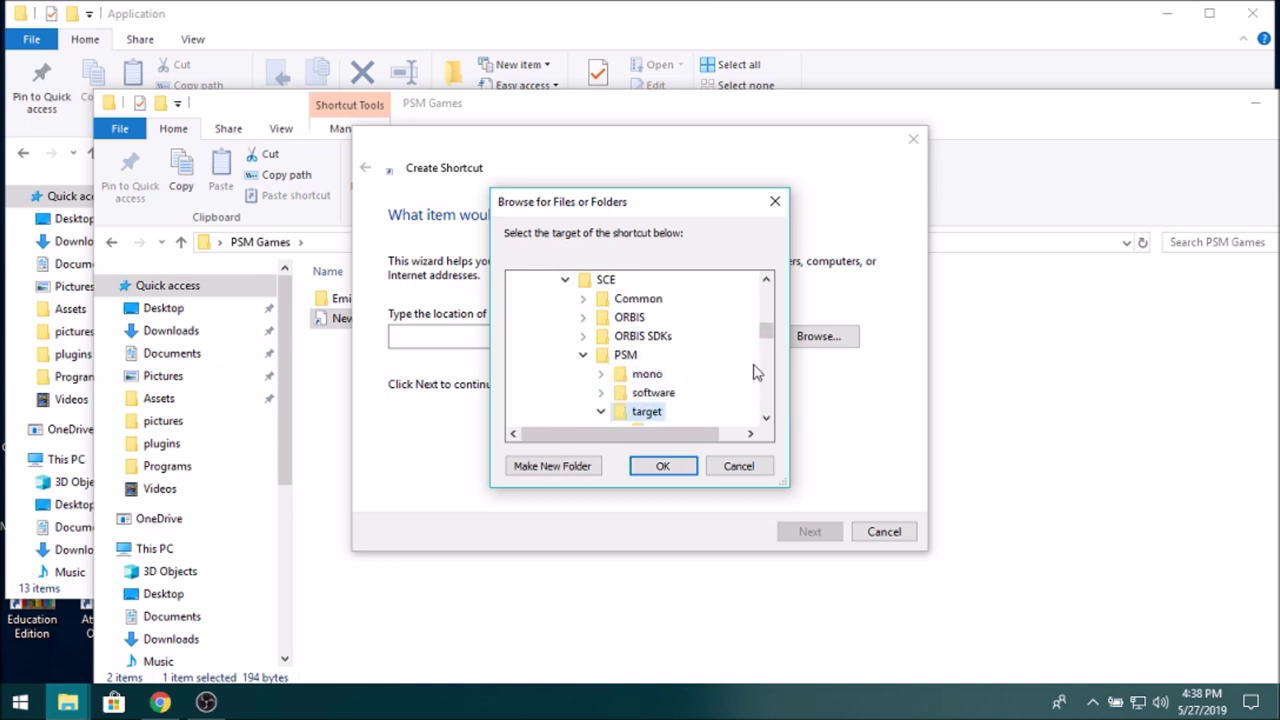
scroll(690, 395, "down", 3)
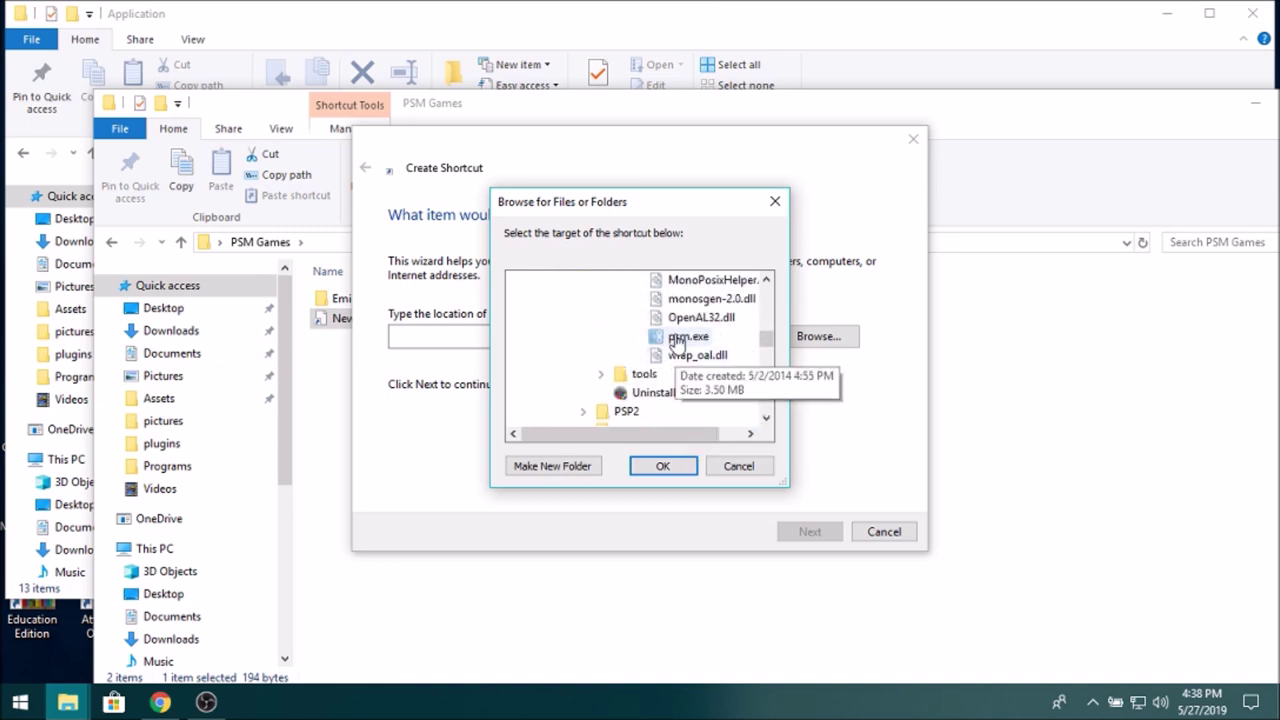
left_click(680, 355)
left_click(688, 336)
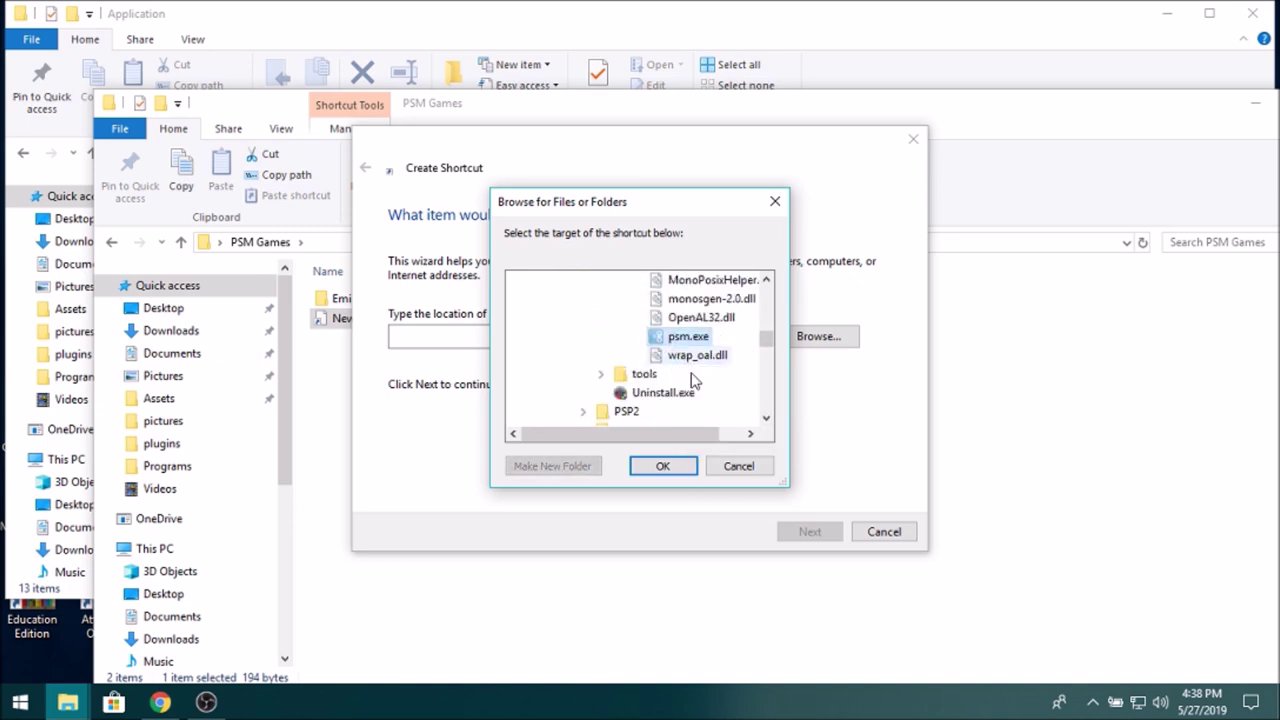
left_click(663, 466)
left_click(800, 531)
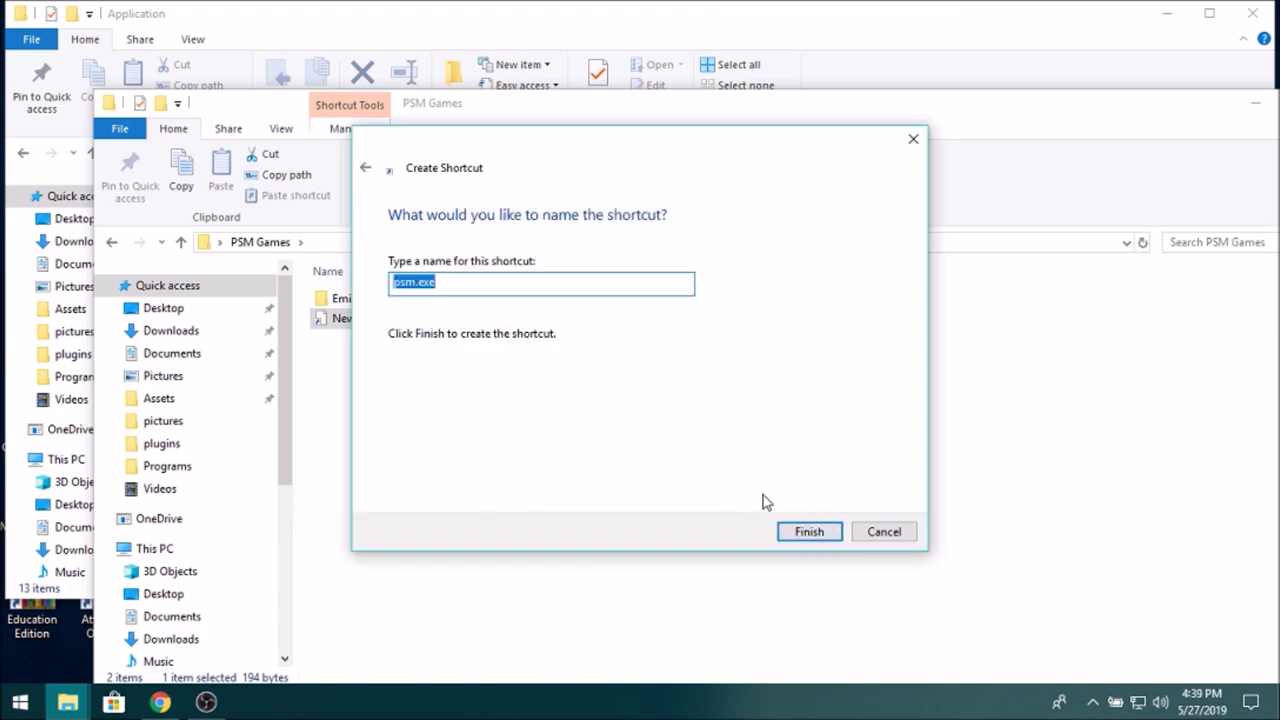
Finish the psm.exe shortcut and look up the full path of Emil's Task\Application\app.exe
left_click(809, 534)
double_click(463, 302)
double_click(460, 300)
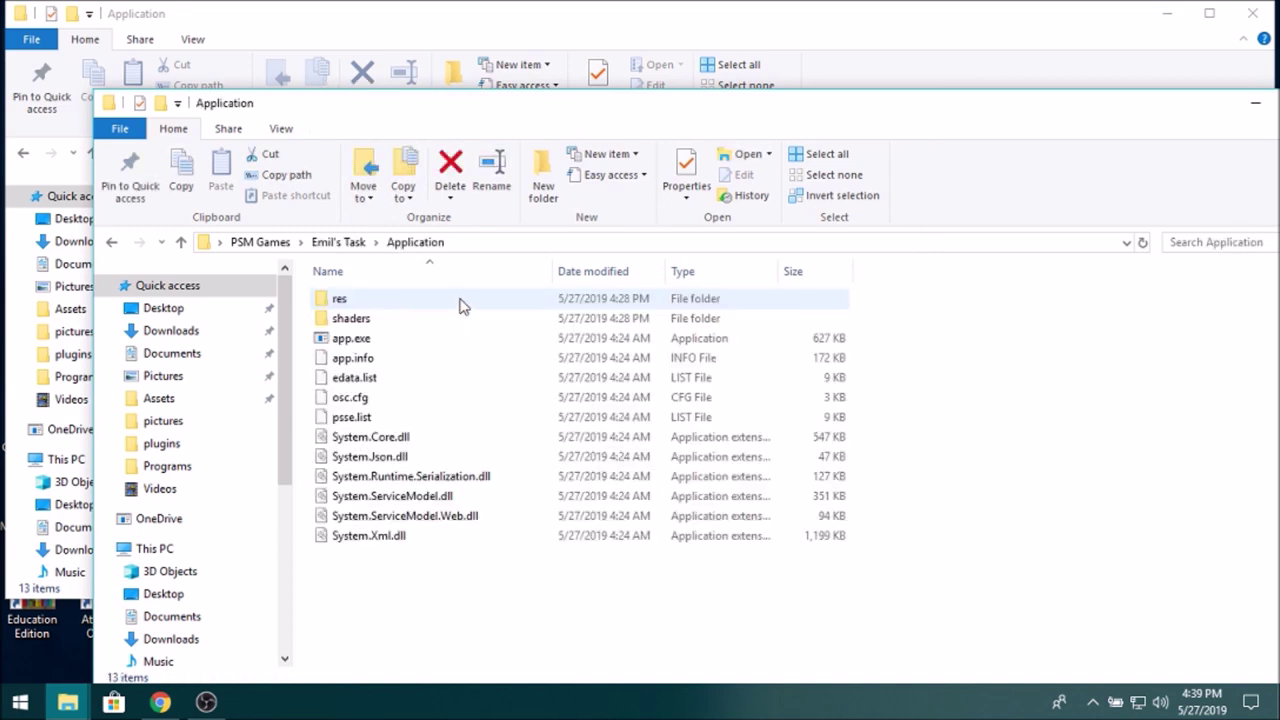
left_click(429, 338)
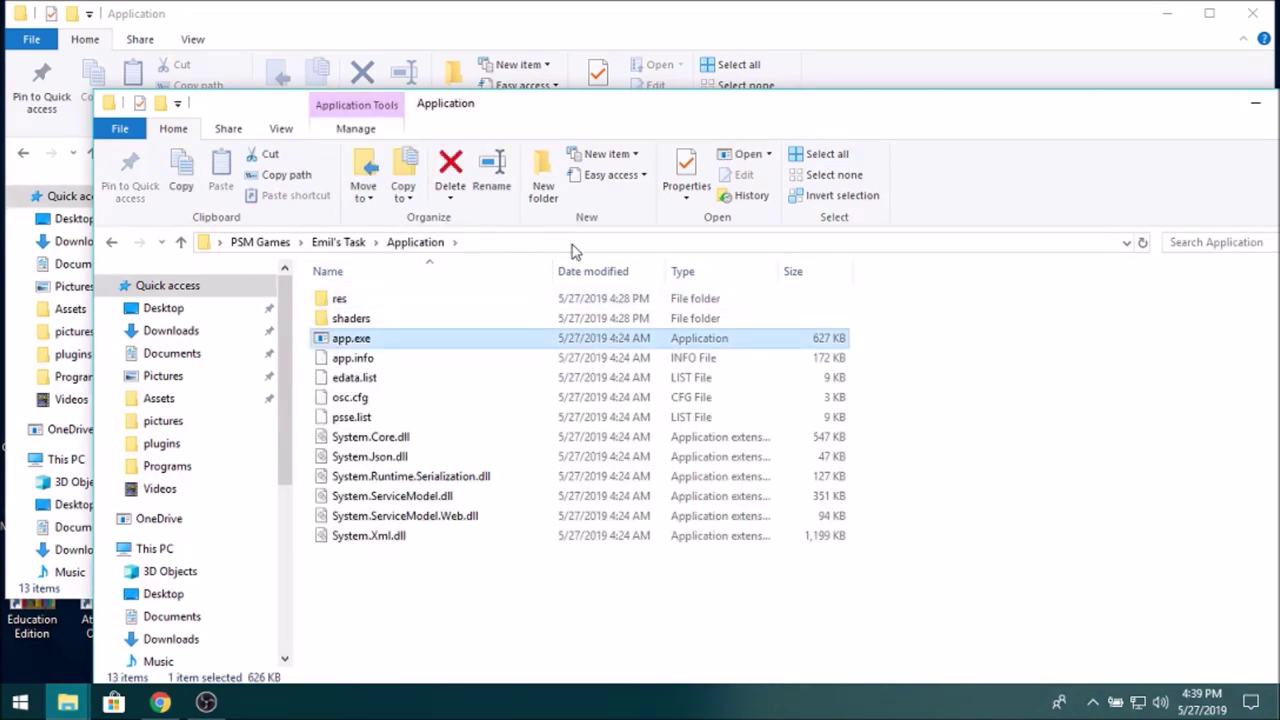
left_click(524, 243)
double_click(114, 243)
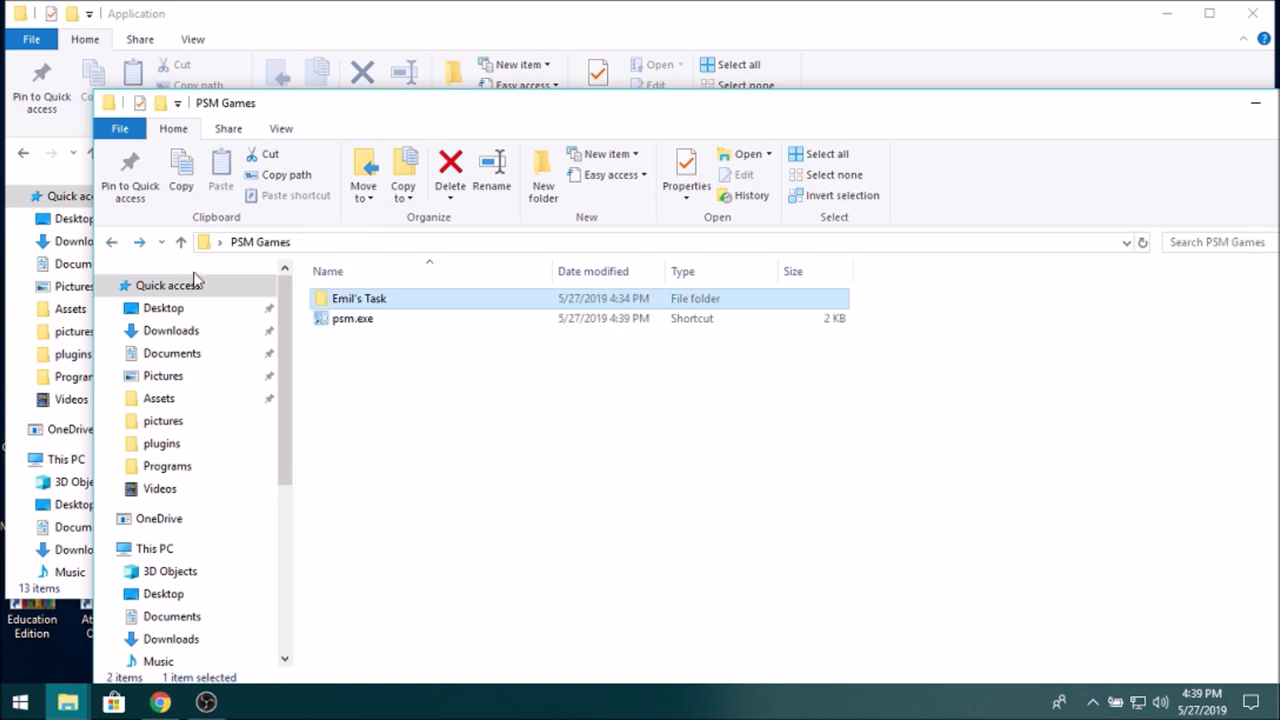
Append the quoted app.exe path to the psm.exe shortcut's Target and save it
left_click(378, 319)
right_click(378, 319)
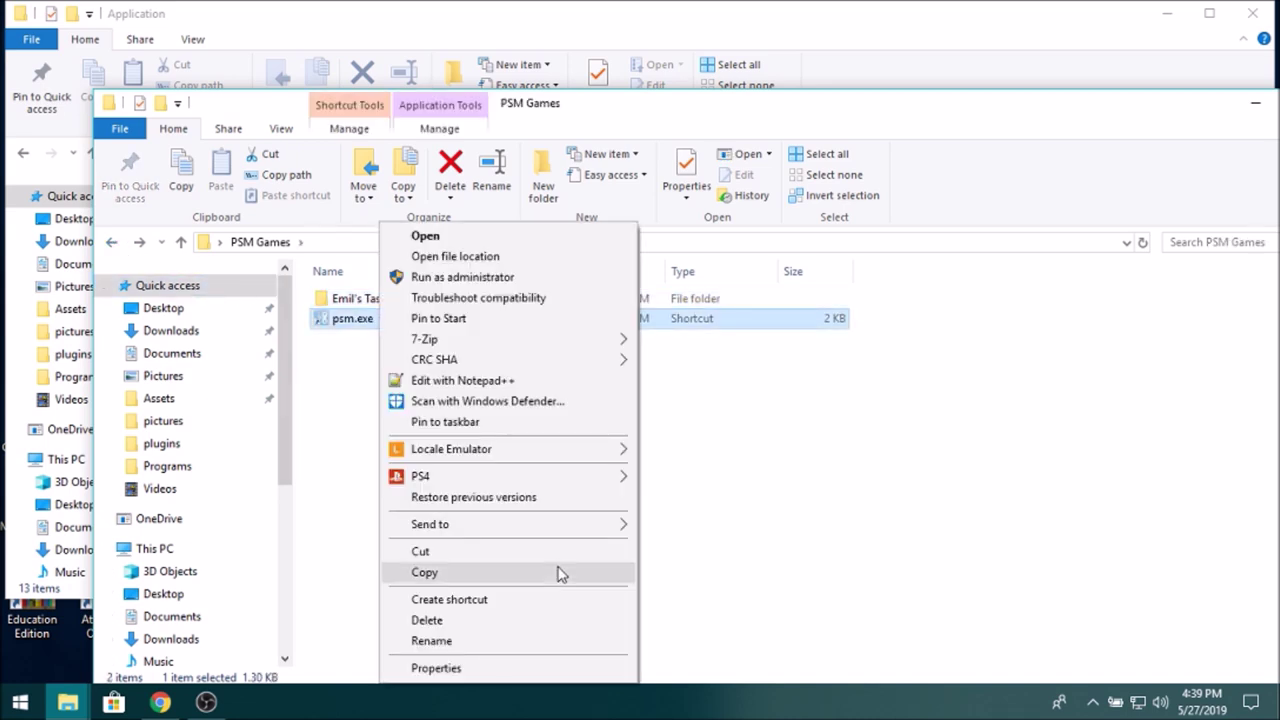
left_click(543, 677)
left_click(666, 369)
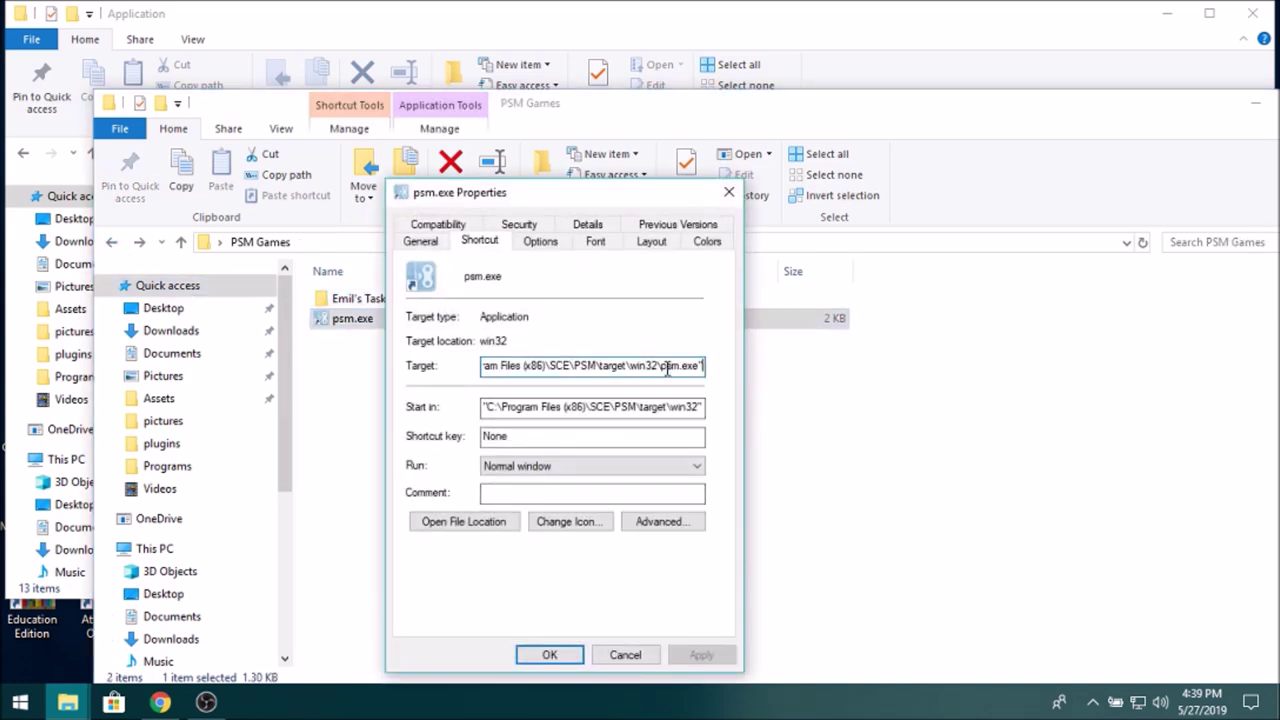
type("\"")
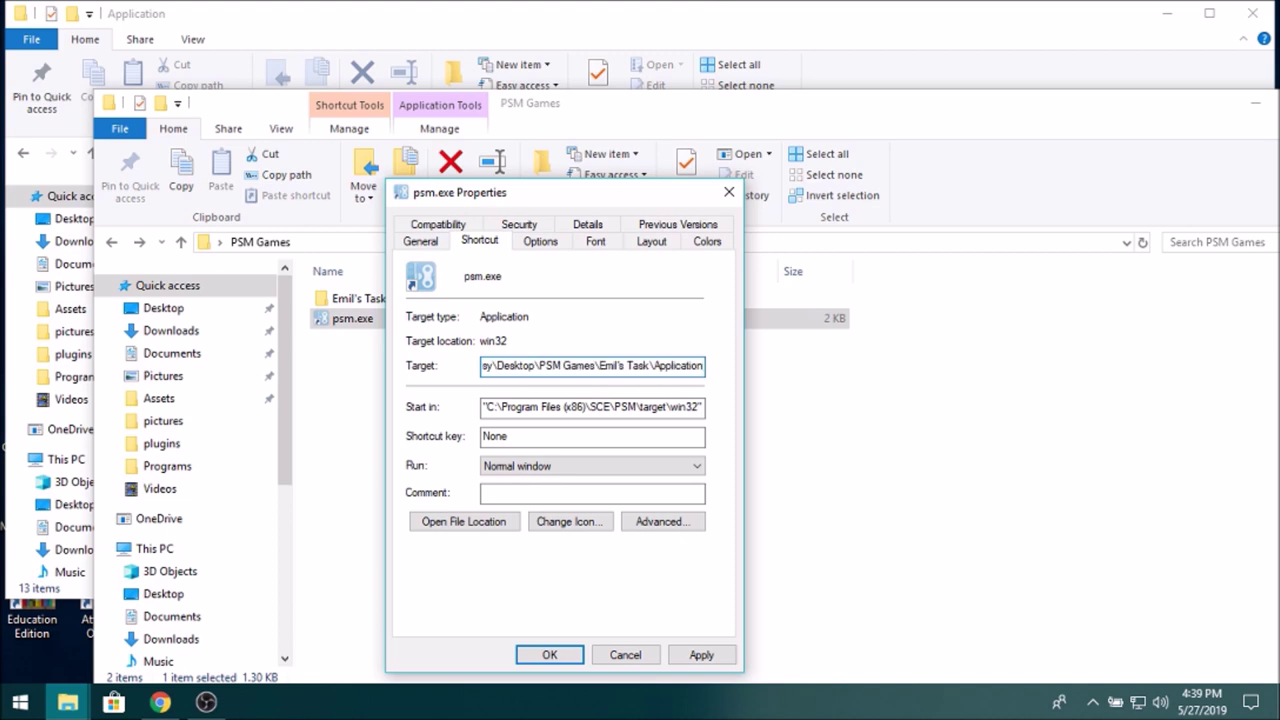
key("BackSpace")
key("BackSpace")
type("app.exe\"")
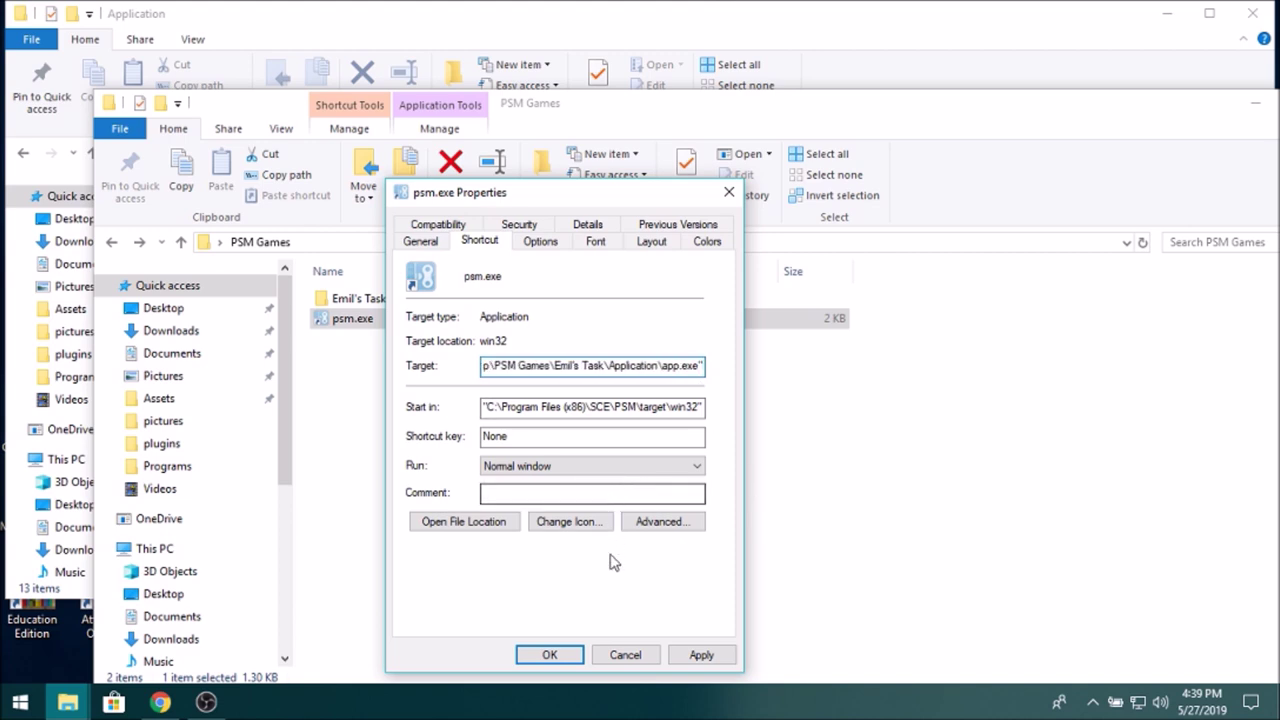
left_click(550, 655)
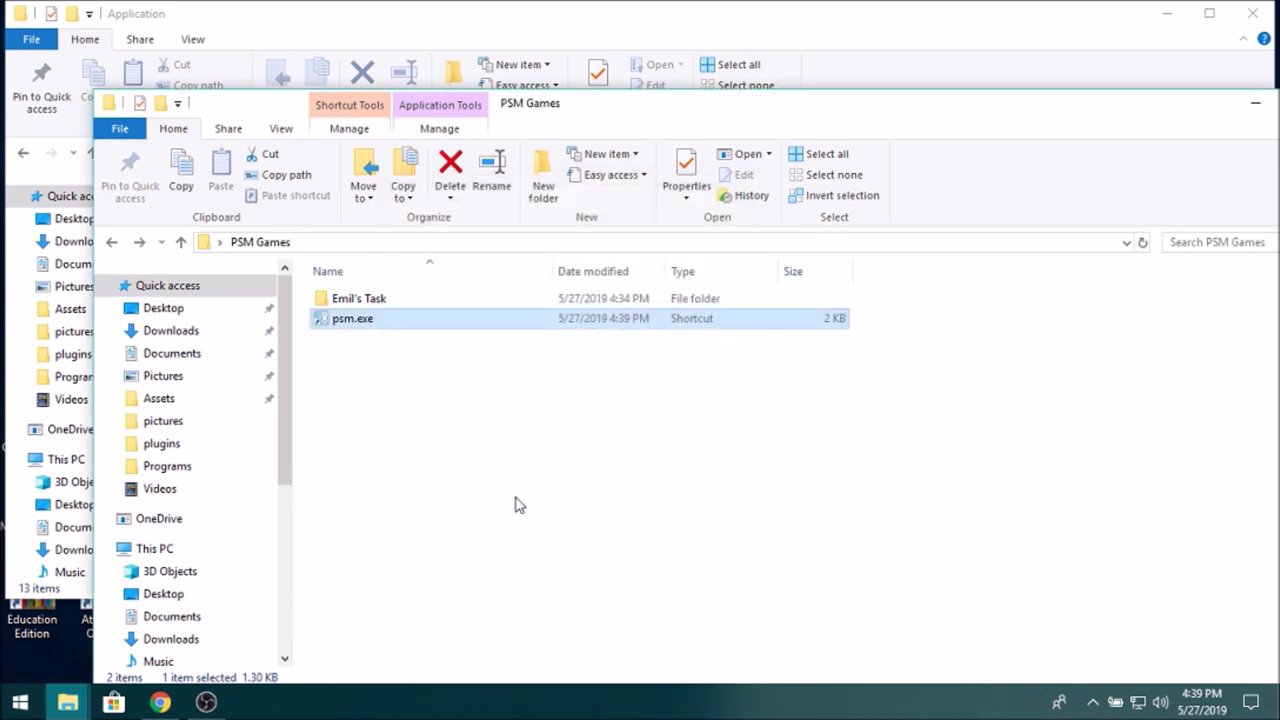
Rename the shortcut to 'Emil's Task' and launch it
right_click(373, 326)
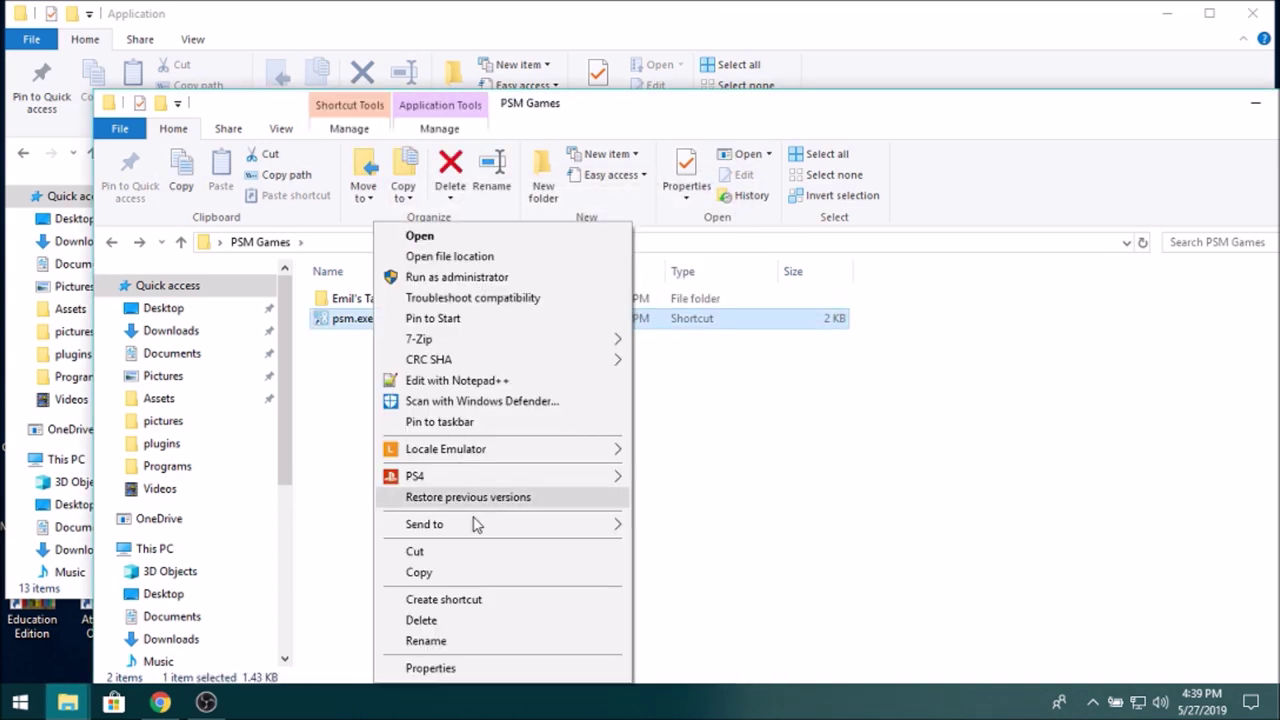
left_click(487, 645)
type("Emil's Task")
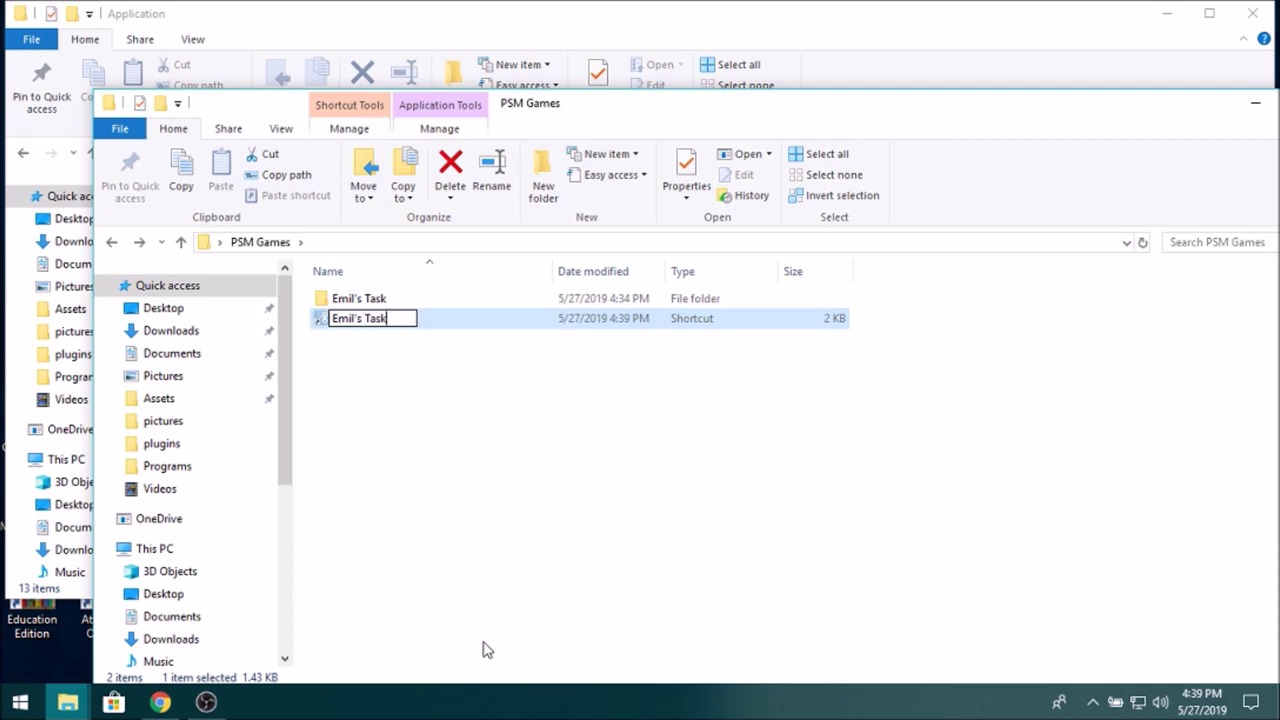
key("Return")
key("Return")
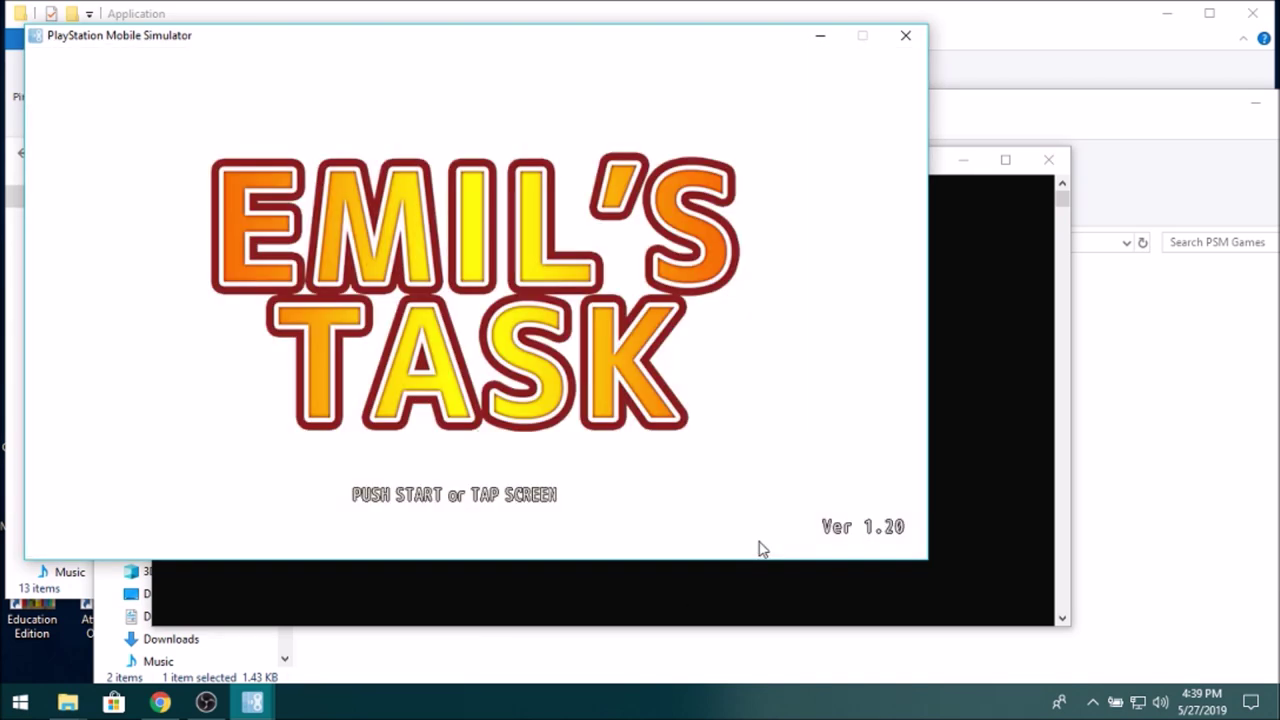
Leave the Emil's Task title screen and drag the console log window off the game
left_click(760, 542)
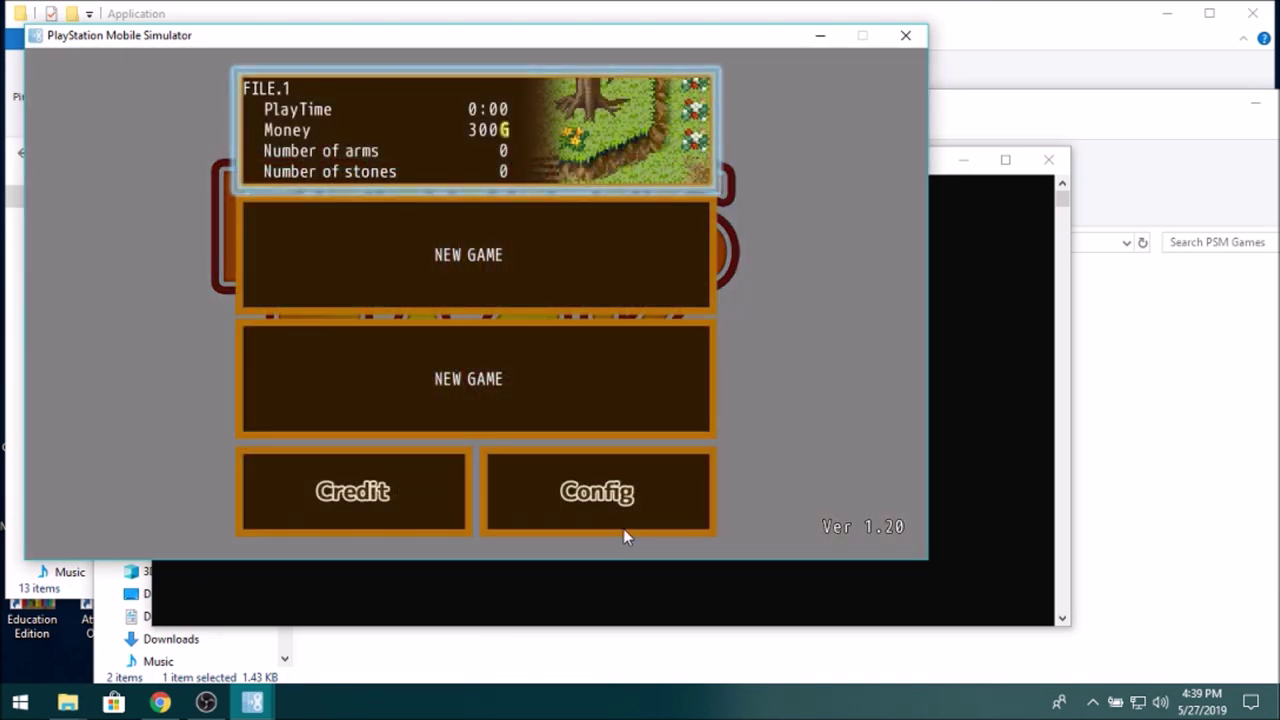
left_click(955, 395)
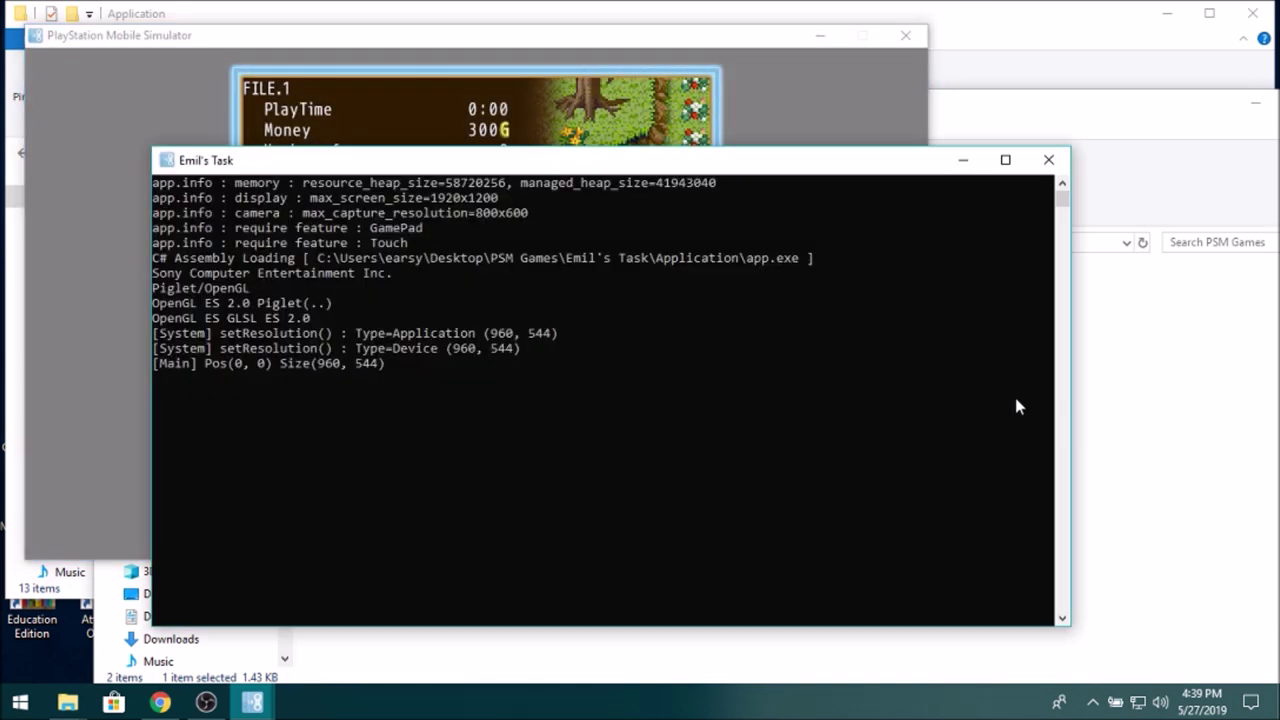
left_click(737, 277)
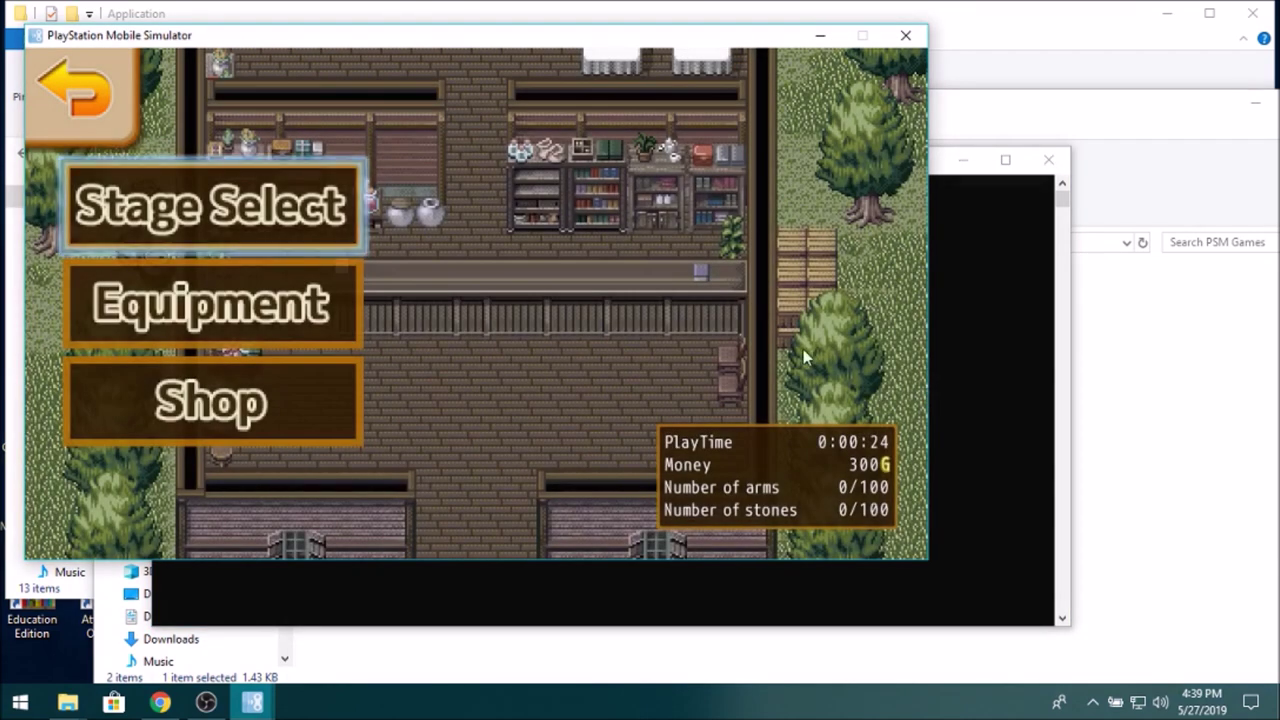
left_click(997, 399)
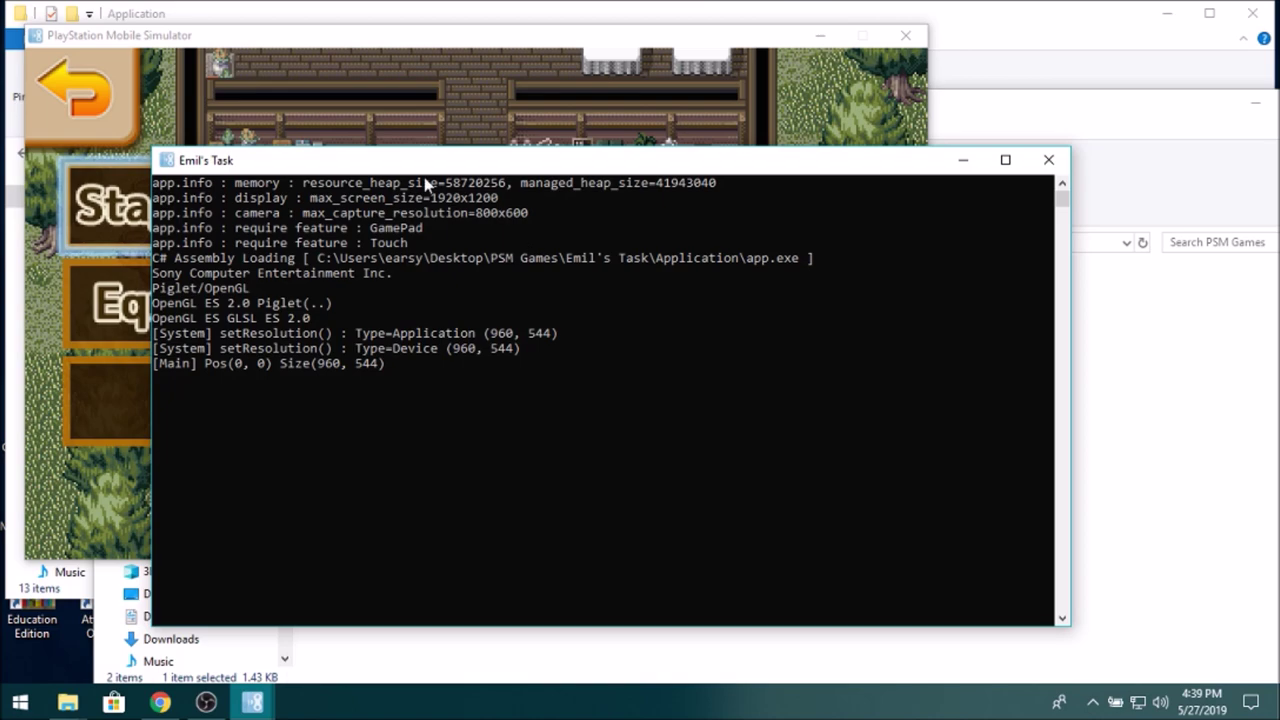
left_click_drag(393, 167, 779, 402)
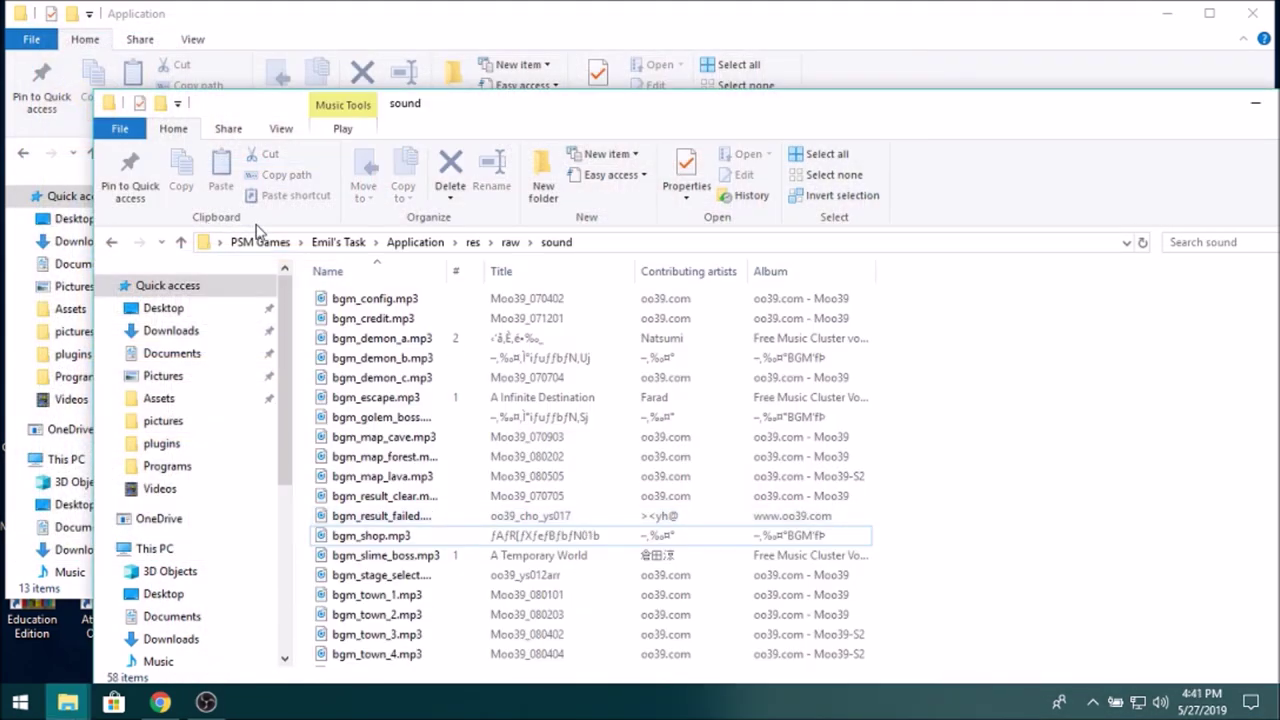
Return to the PSM Games folder with the Emil's Task shortcut and switch to OBS
left_click(248, 246)
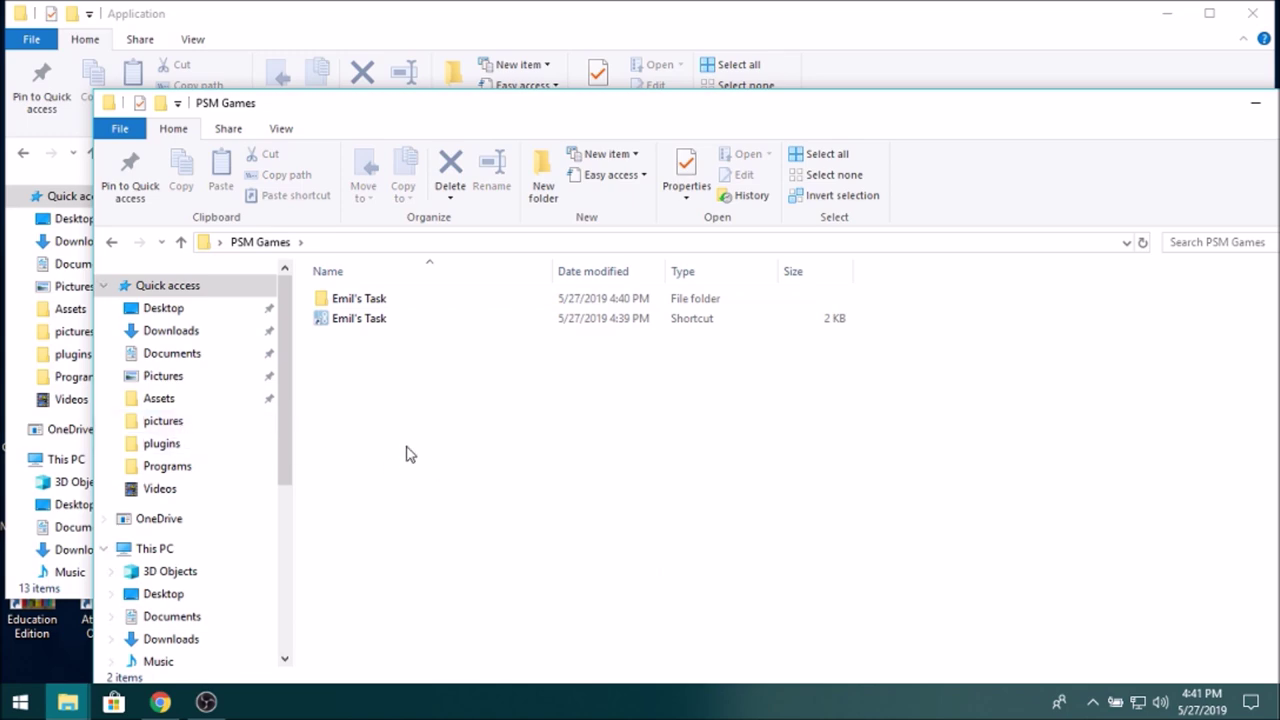
left_click(350, 318)
left_click(377, 628)
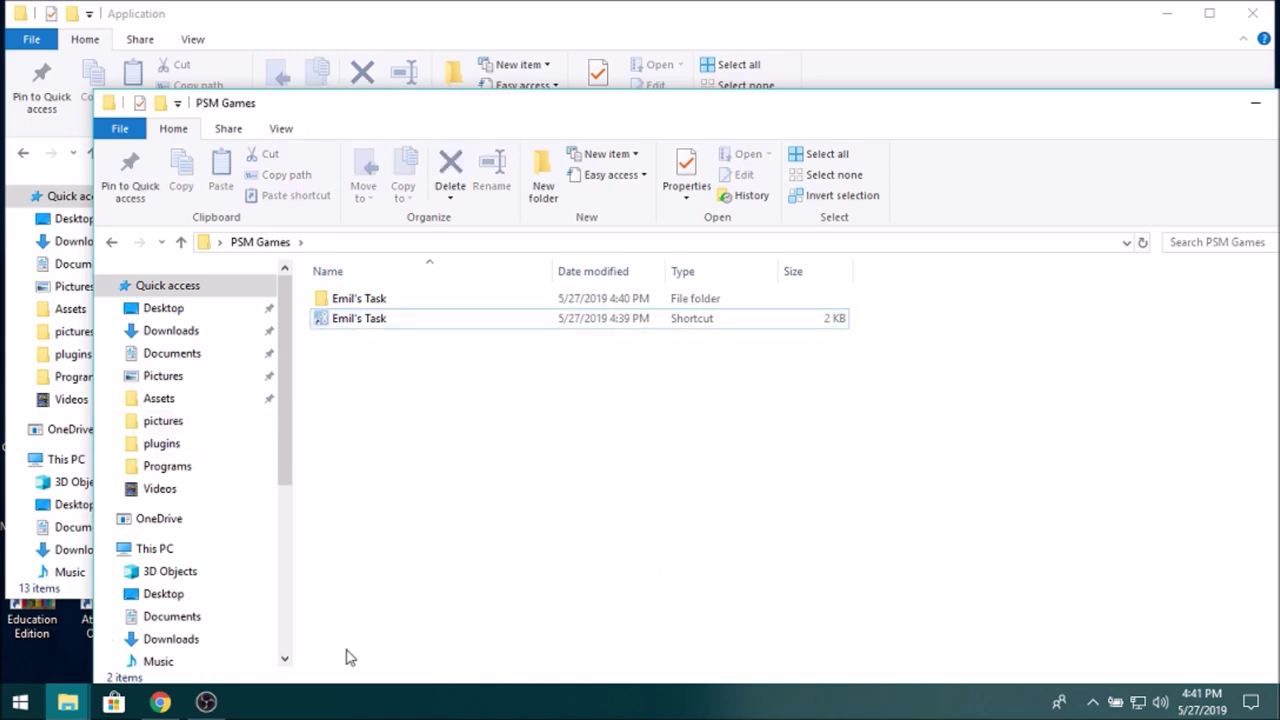
left_click(208, 703)
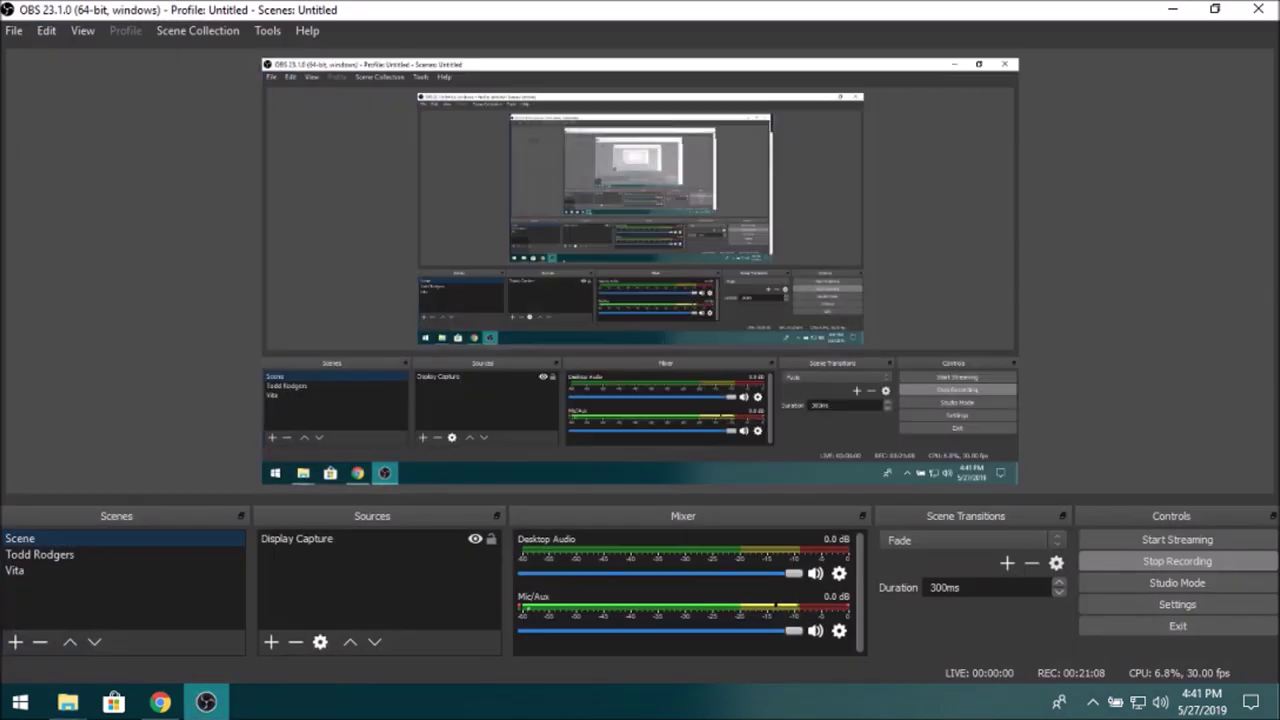